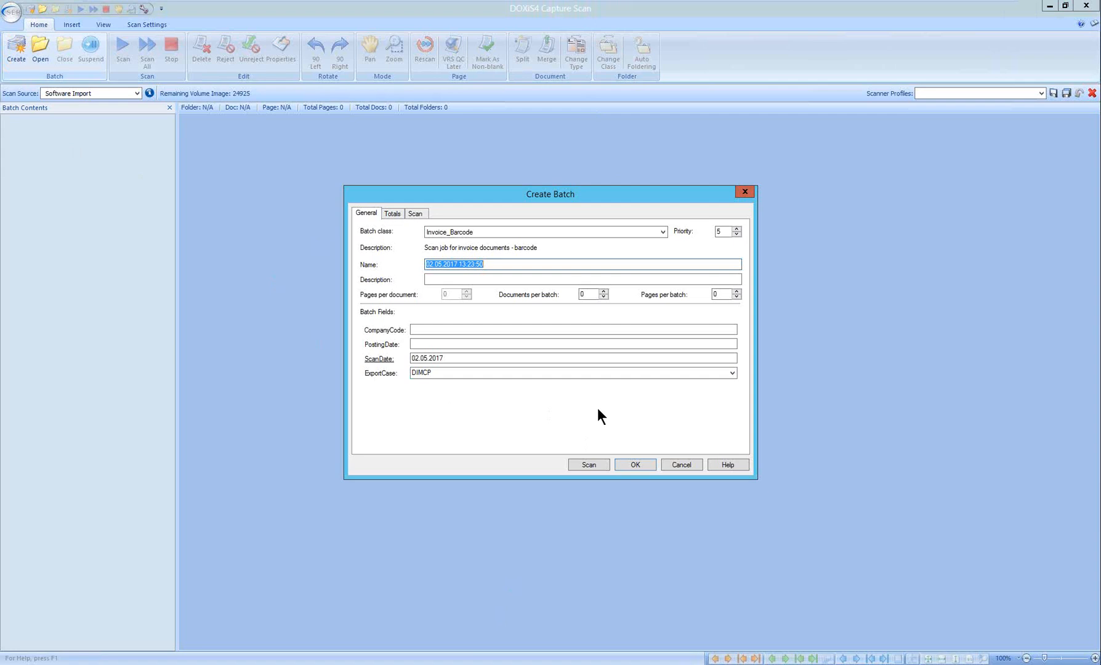
Create the batch with class Invoice_Barcode and import Louis_FI_6.tif and Louis_FI_7.tif from the demodoks folder.
left_click(595, 464)
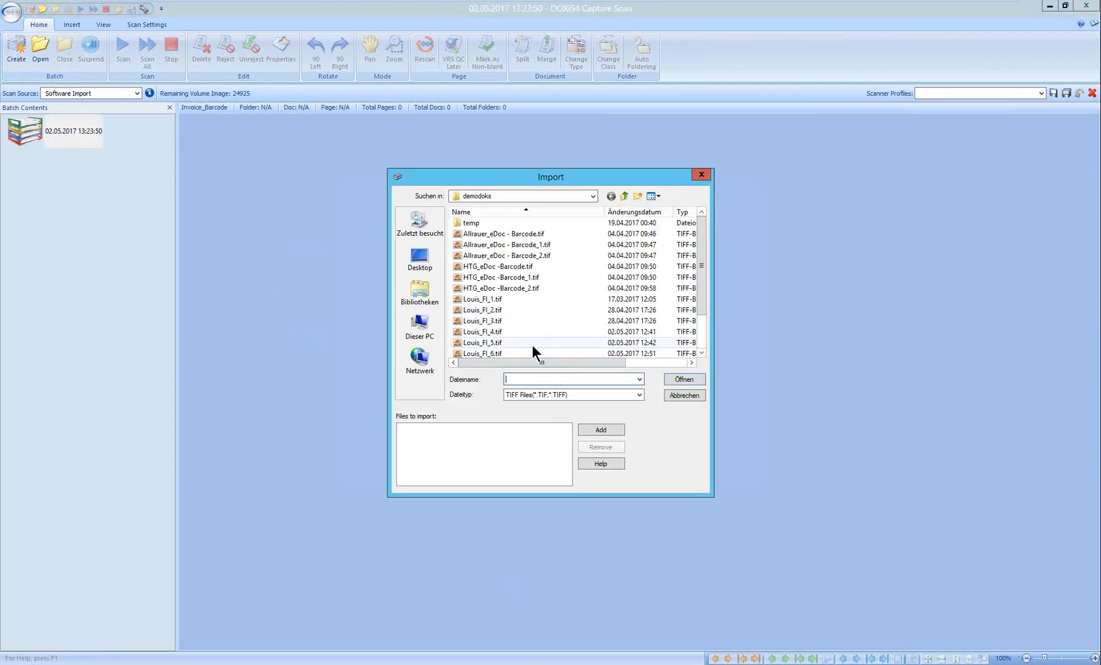
left_click(701, 353)
left_click(702, 353)
left_click(475, 331)
left_click(484, 342, "ctrl")
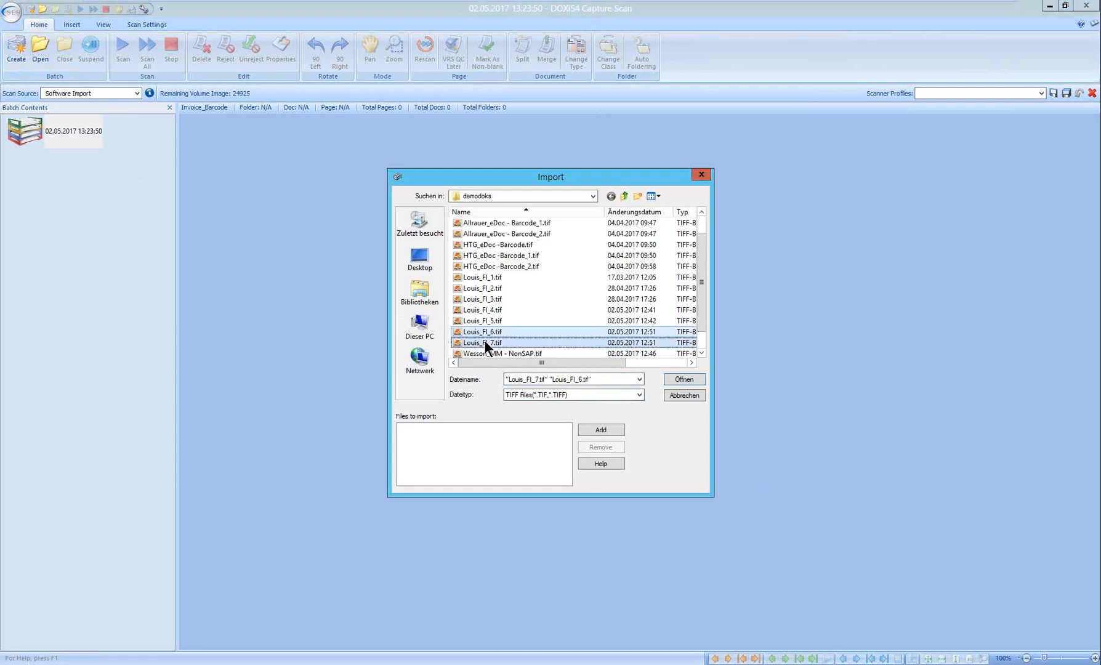
left_click(696, 379)
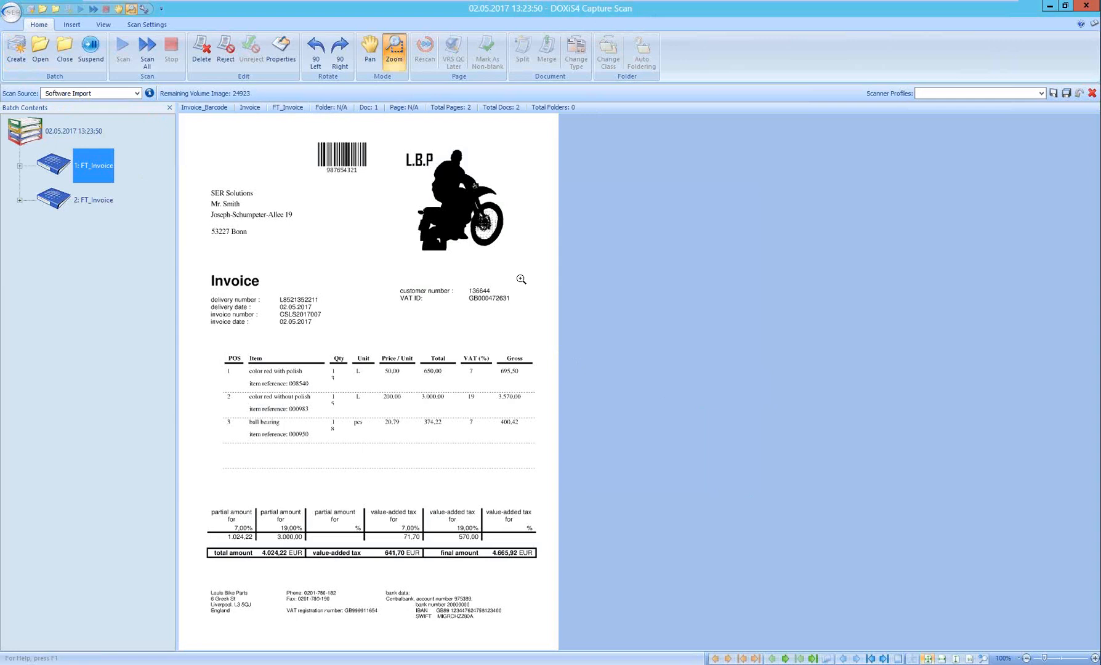
Expand both FT_Invoice documents in the batch and view the page of the first one.
left_click(19, 200)
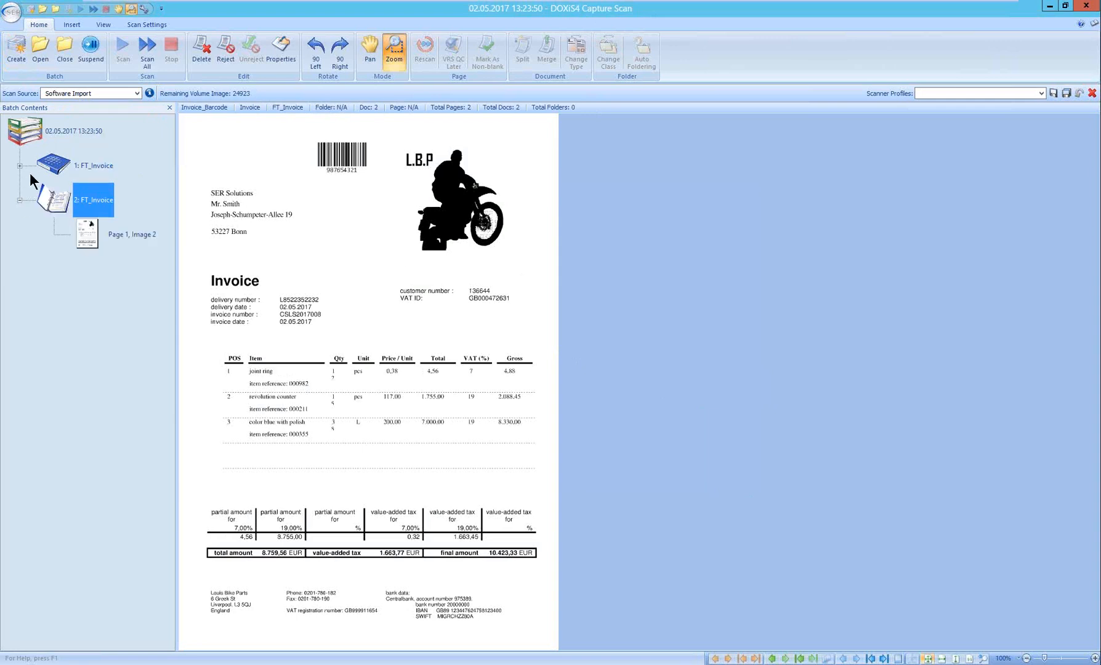
left_click(21, 166)
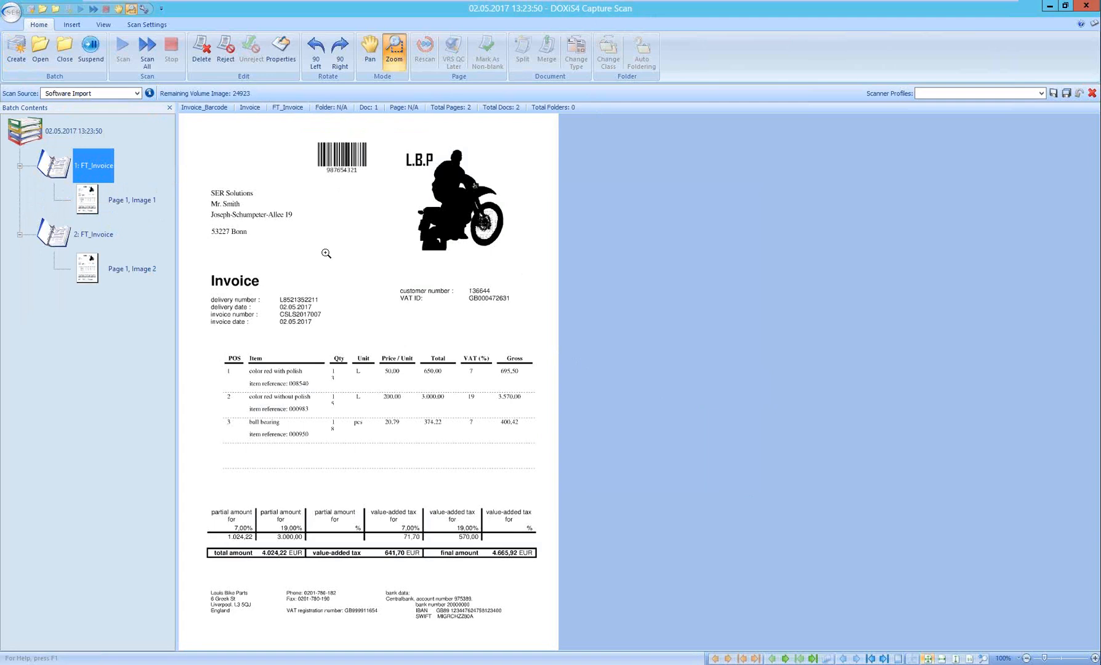
mouse_move(120, 205)
left_mouse_down()
mouse_move(111, 206)
mouse_move(140, 204)
mouse_move(133, 237)
mouse_move(131, 205)
left_mouse_up()
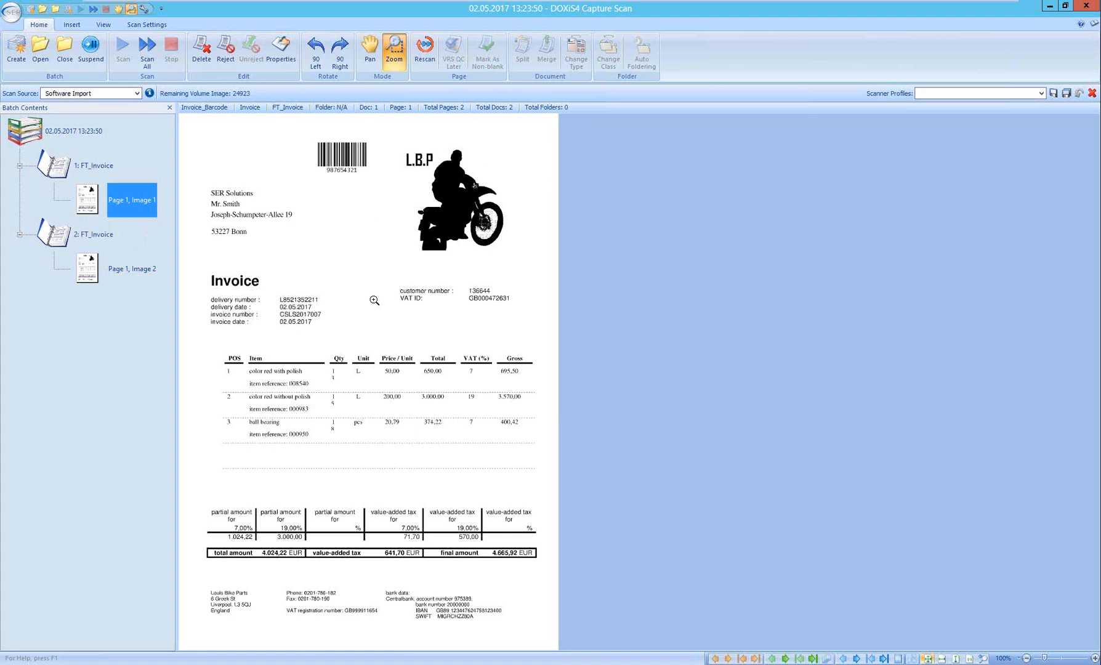
Close the scanned batch and exit DOXiS4 Capture Scan without creating another batch.
left_click(67, 54)
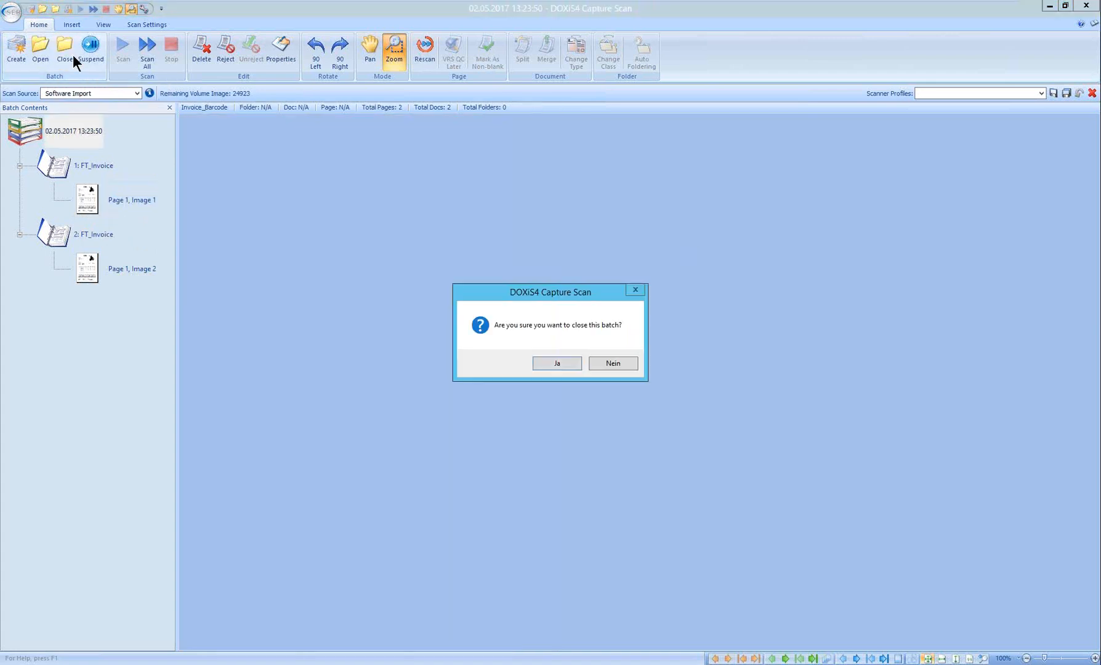
left_click(562, 363)
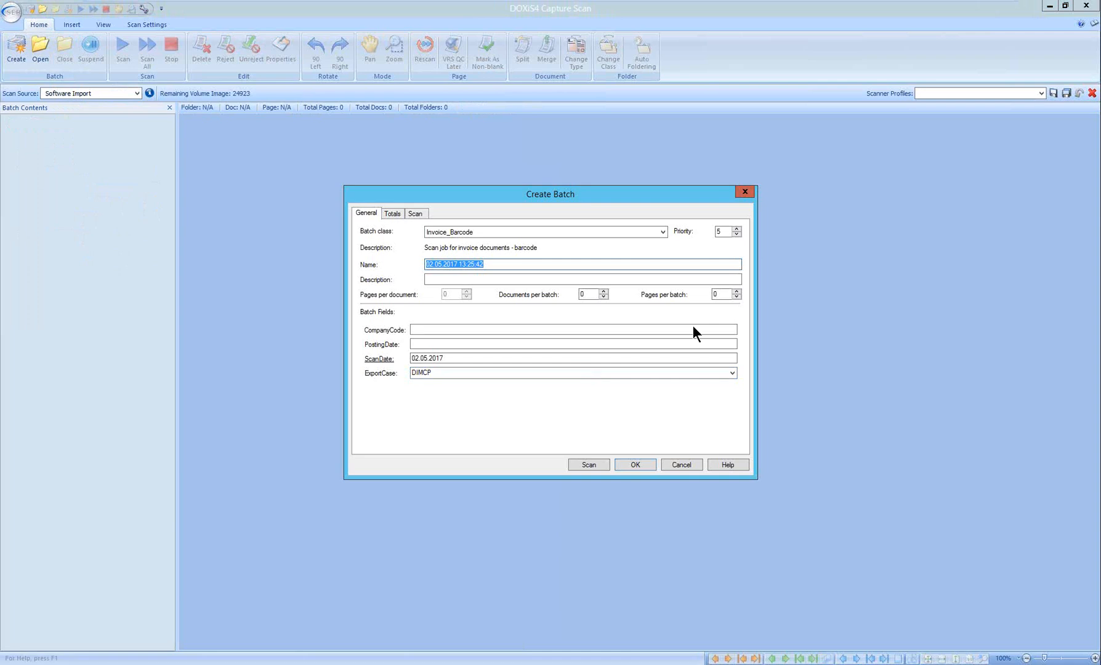
left_click(678, 465)
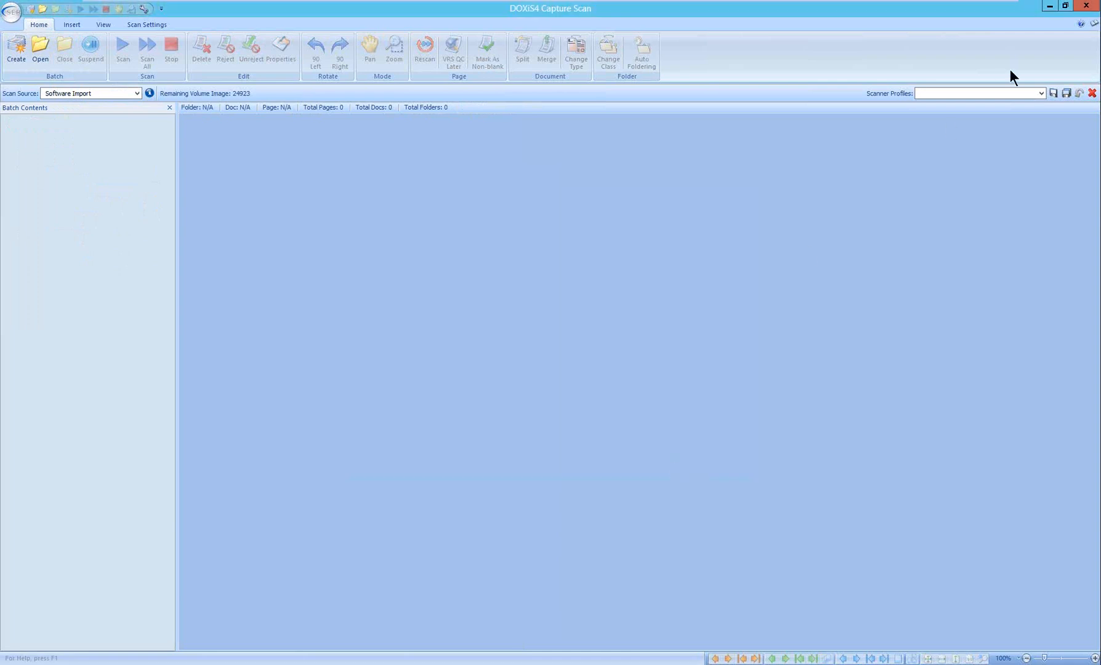
left_click(1085, 5)
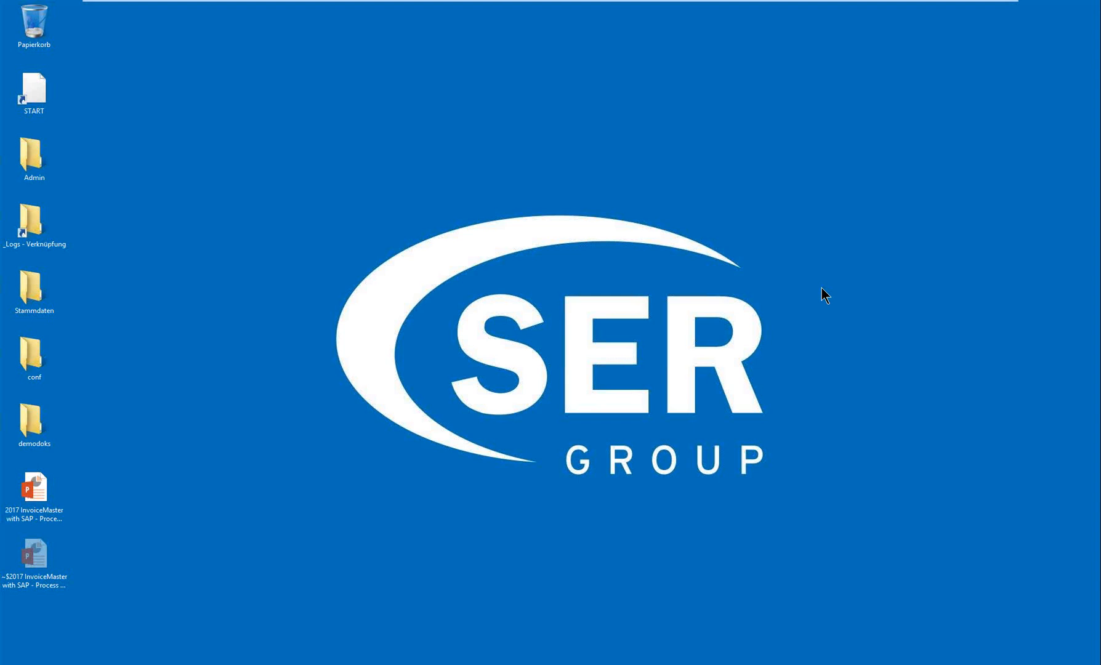
Switch to DOXiS4 Capture Batch Manager and check the scanned batch's queue and status.
left_click(411, 663)
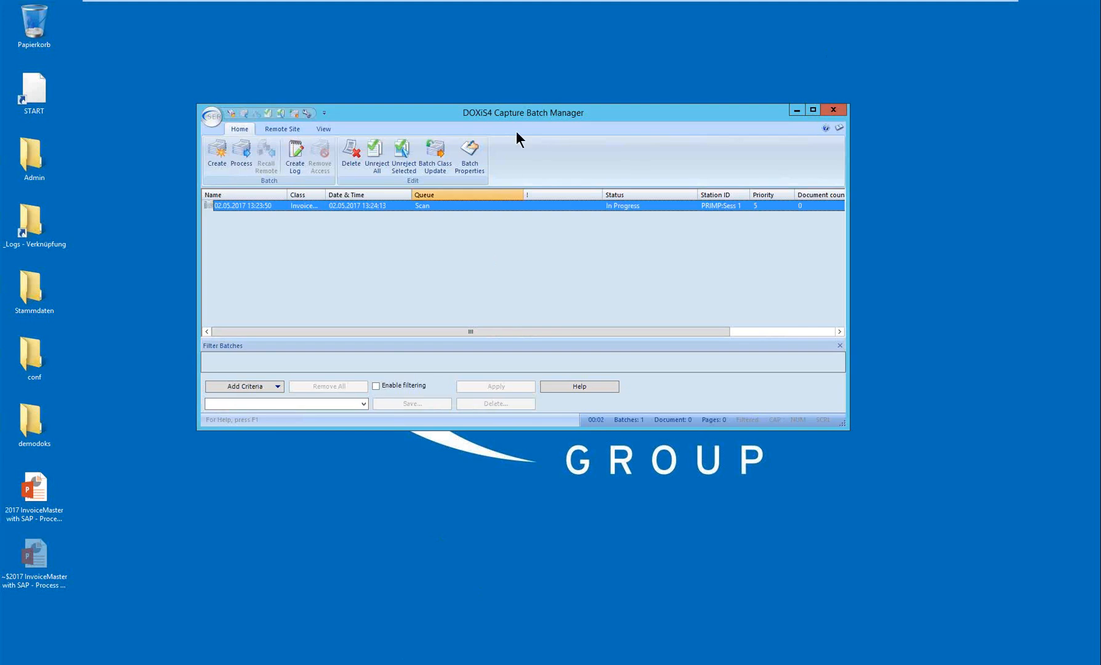
left_click_drag(547, 115, 515, 107)
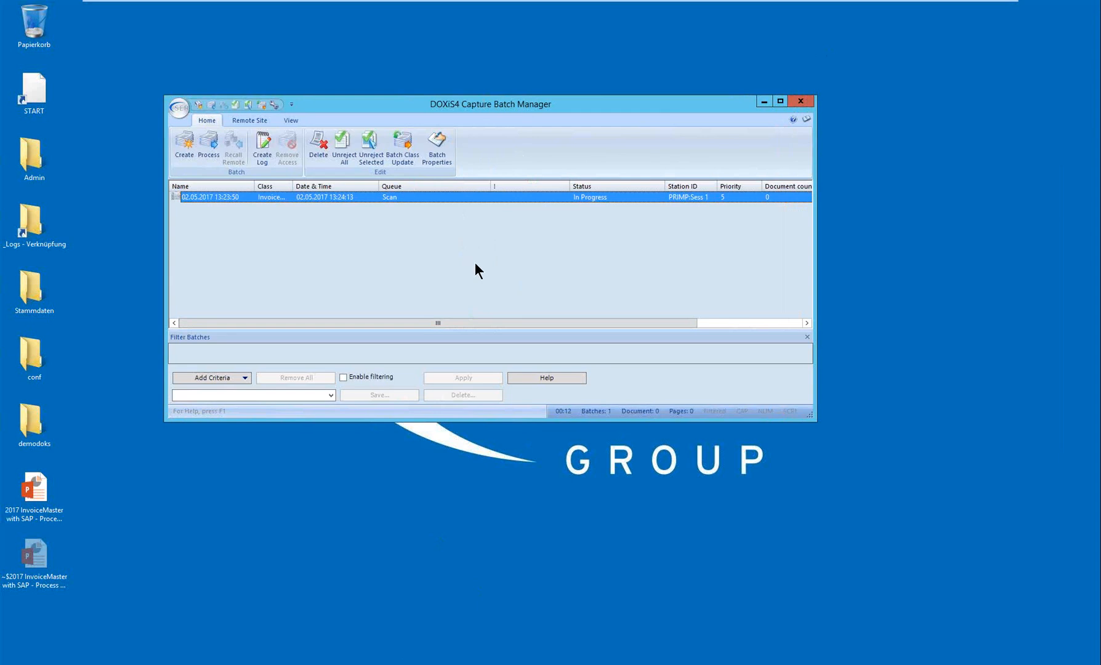
left_click_drag(510, 101, 559, 89)
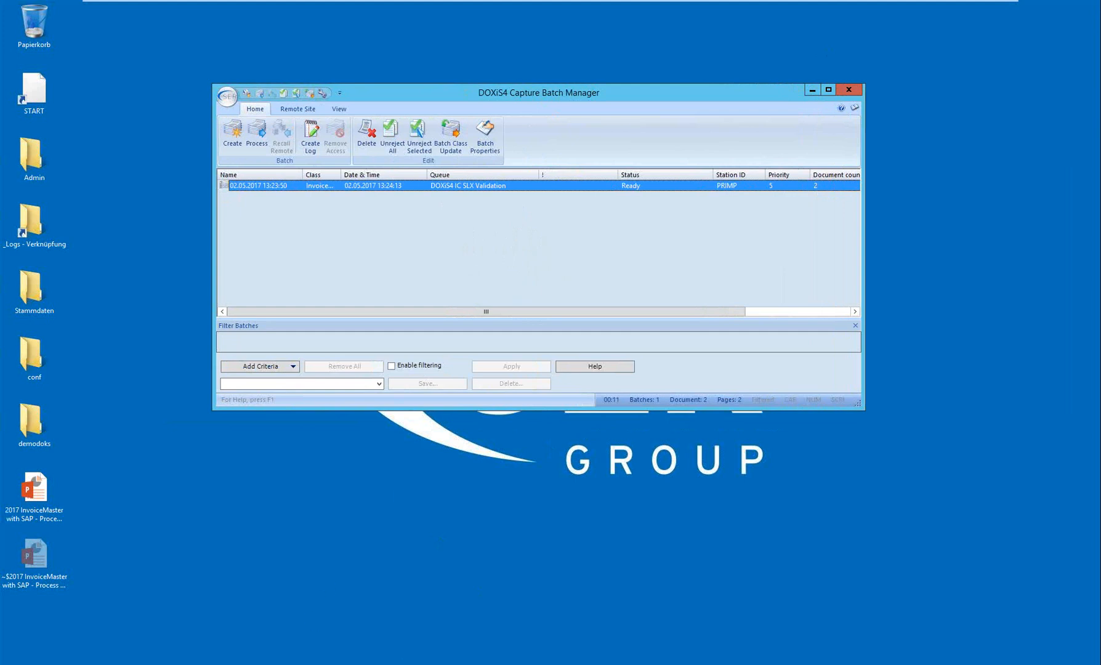
Switch to the PowerPoint process overview, examine slide 5 on invoices without purchase order, and minimize the presentation.
left_click(568, 653)
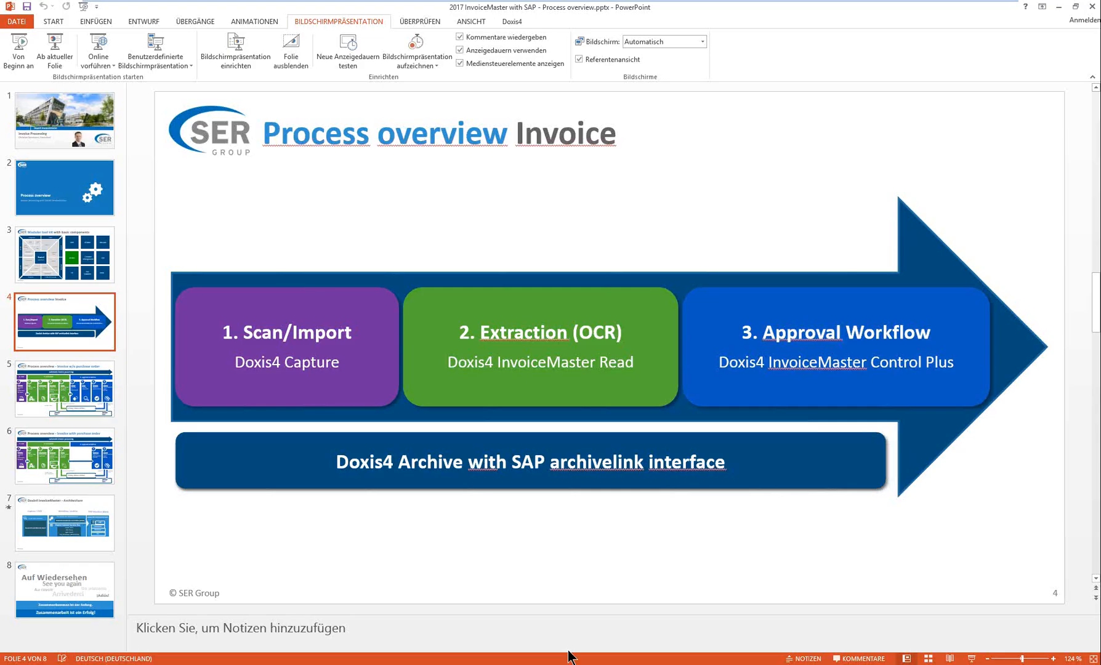
left_click(79, 382)
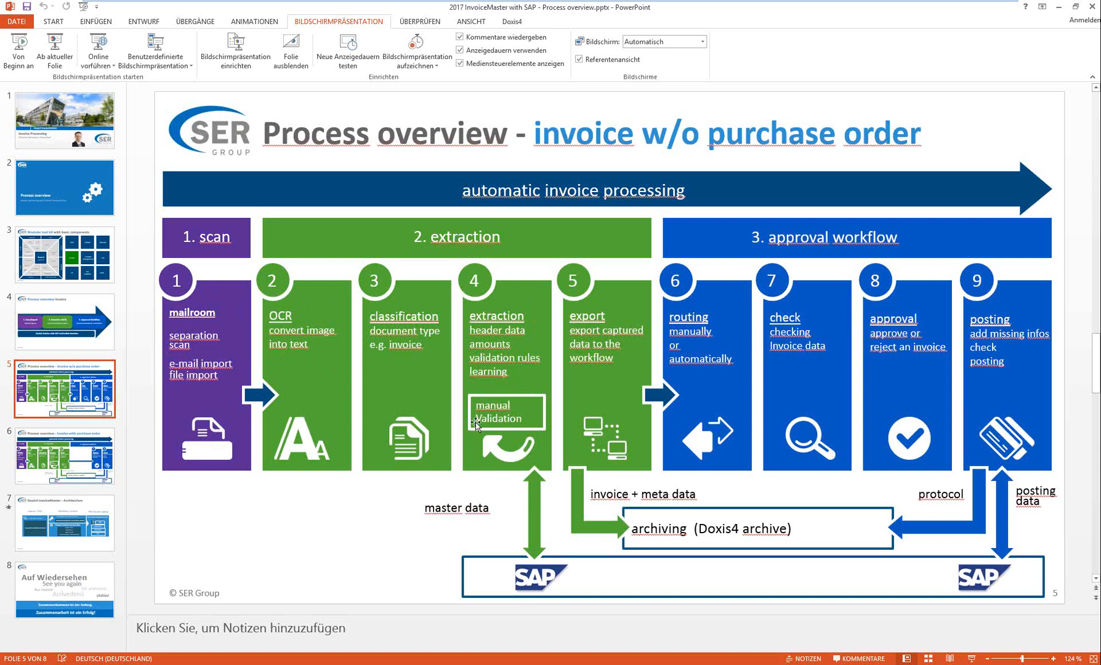
left_click(1057, 8)
Check the batch's queue and status in Batch Manager and process it to open it for validation.
left_click_drag(517, 89, 559, 84)
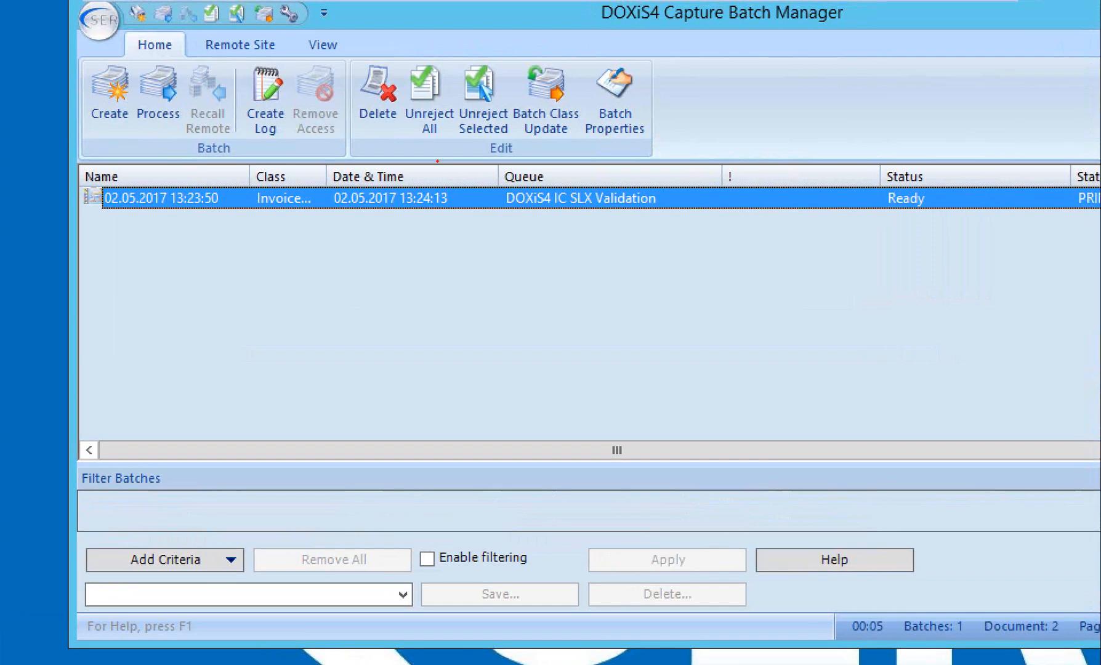
left_click_drag(503, 222, 673, 203)
left_click_drag(879, 215, 927, 212)
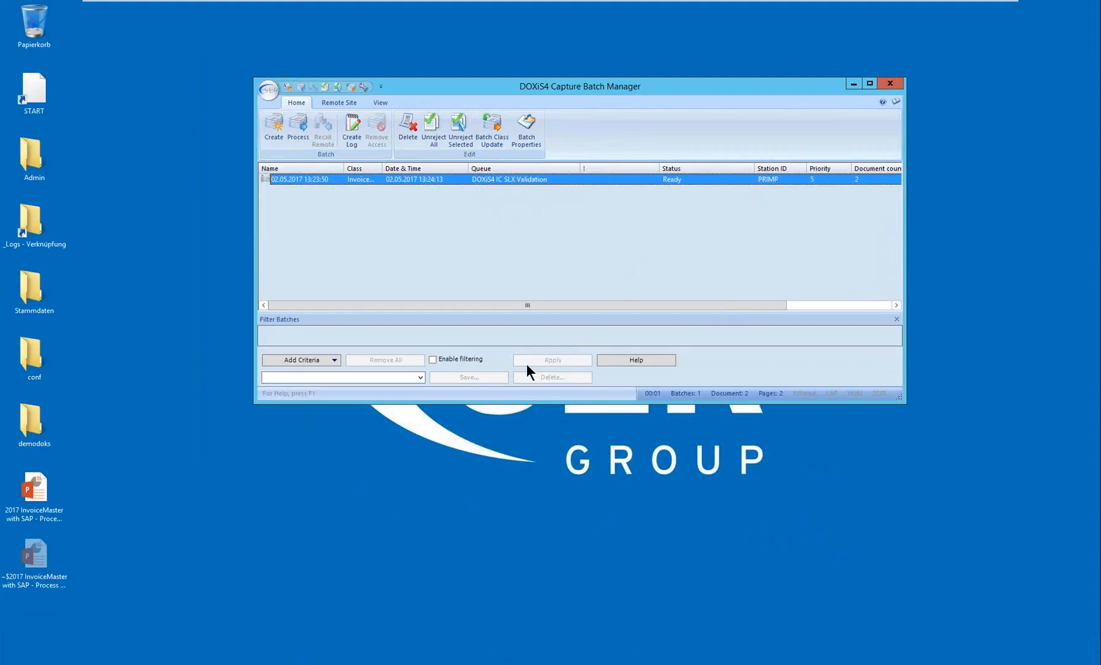
left_click(298, 127)
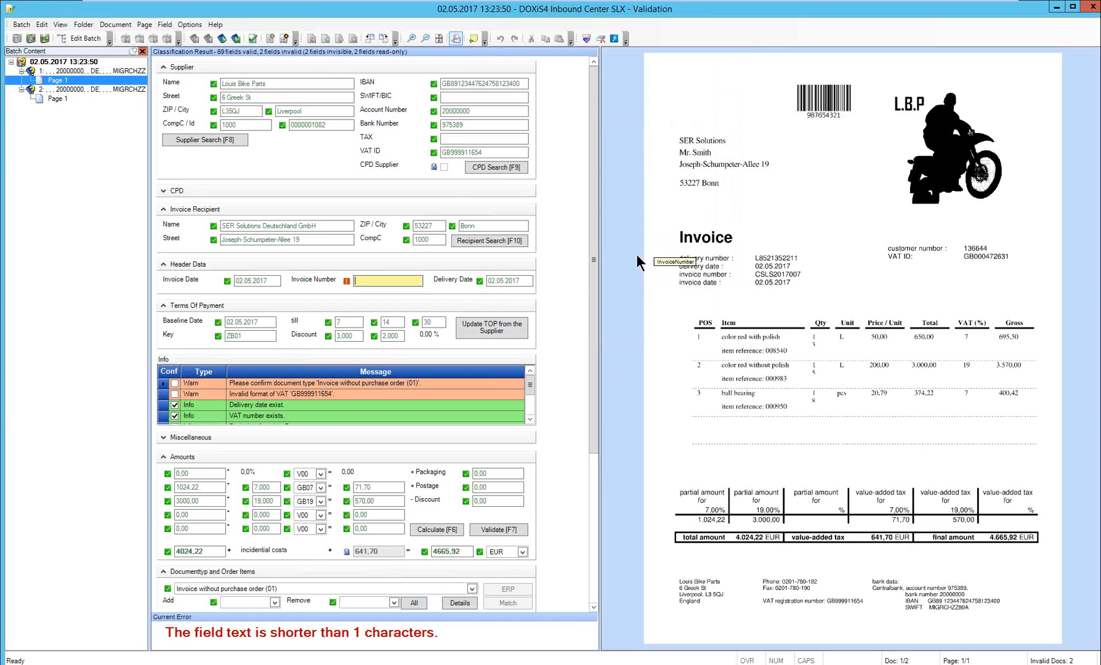
Dismiss the viewer options and select the supplier's street to locate its source text on the invoice image.
right_click(636, 122)
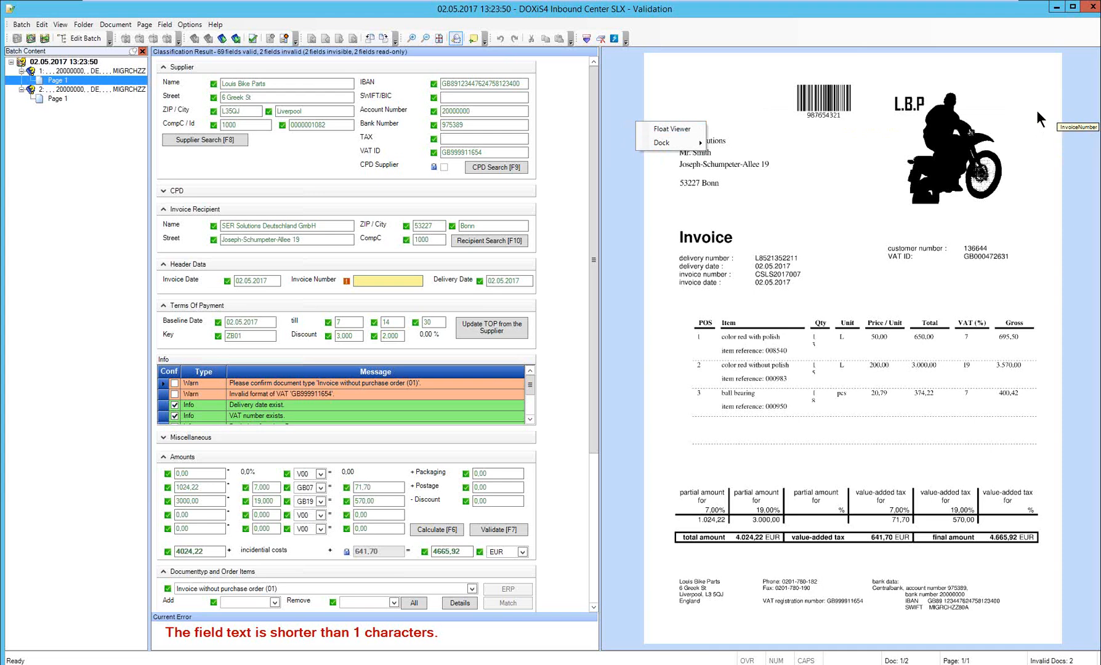
left_click(570, 143)
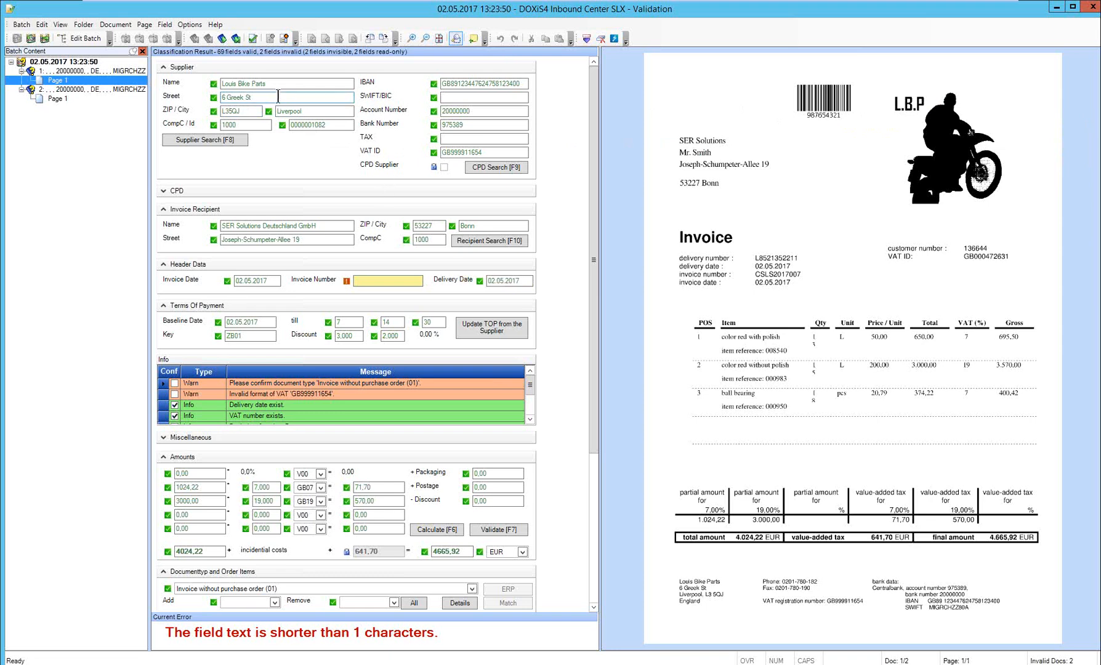
left_click(345, 99)
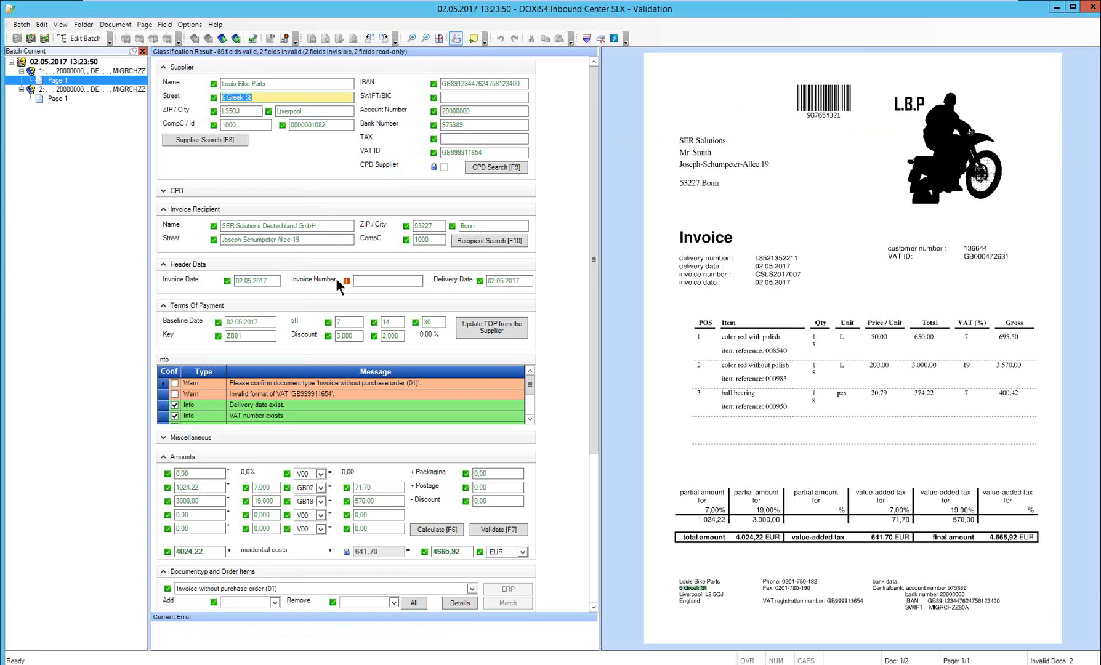
Fill the empty invoice number with CSLS2017007 from the invoice image and use the document for extraction online learning.
left_click(377, 281)
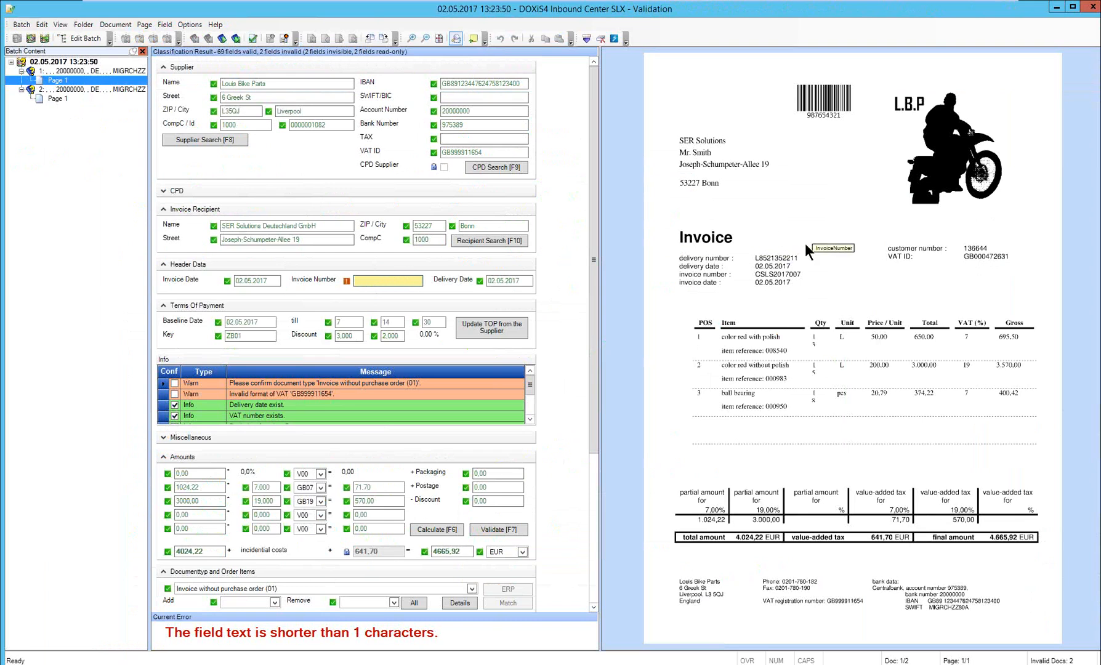
left_click(782, 274)
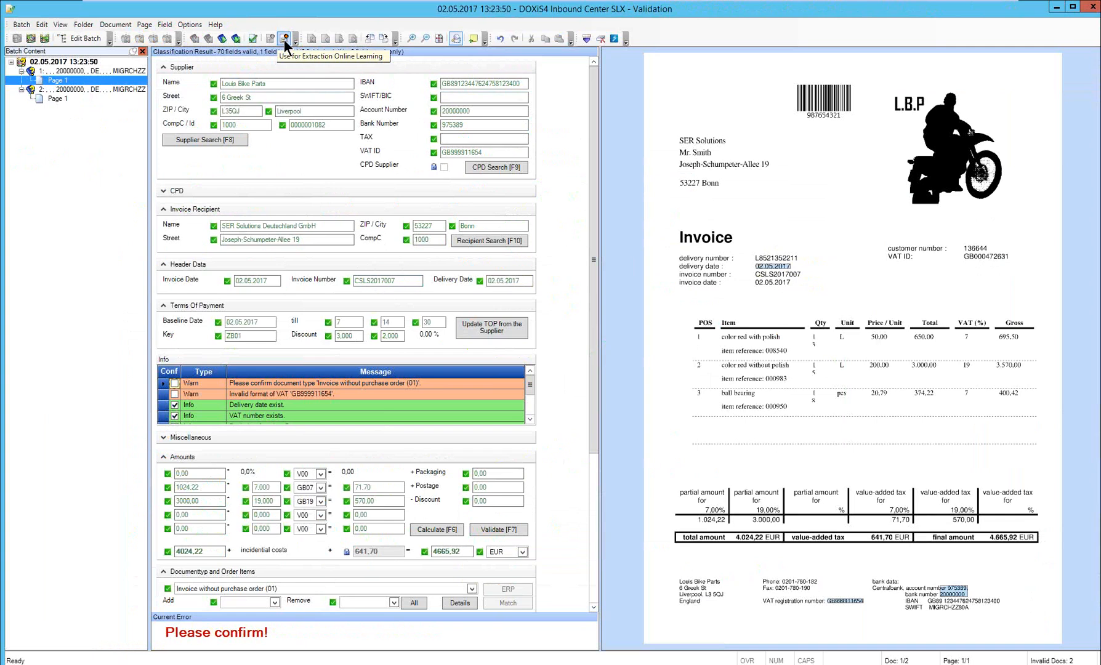
left_click(414, 282)
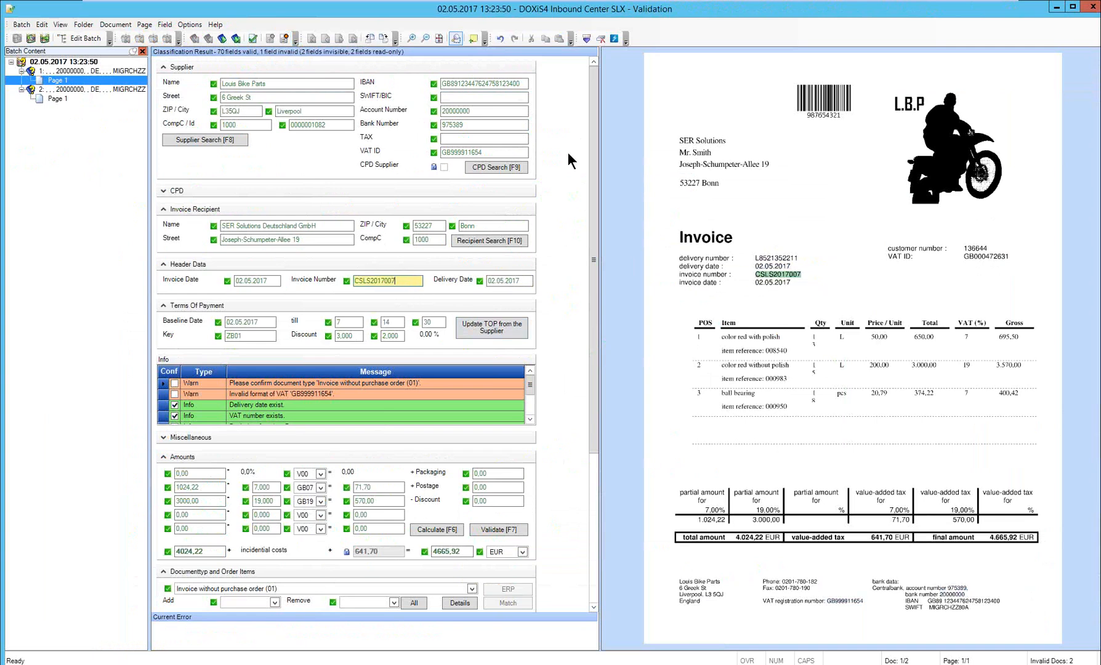
left_click(284, 40)
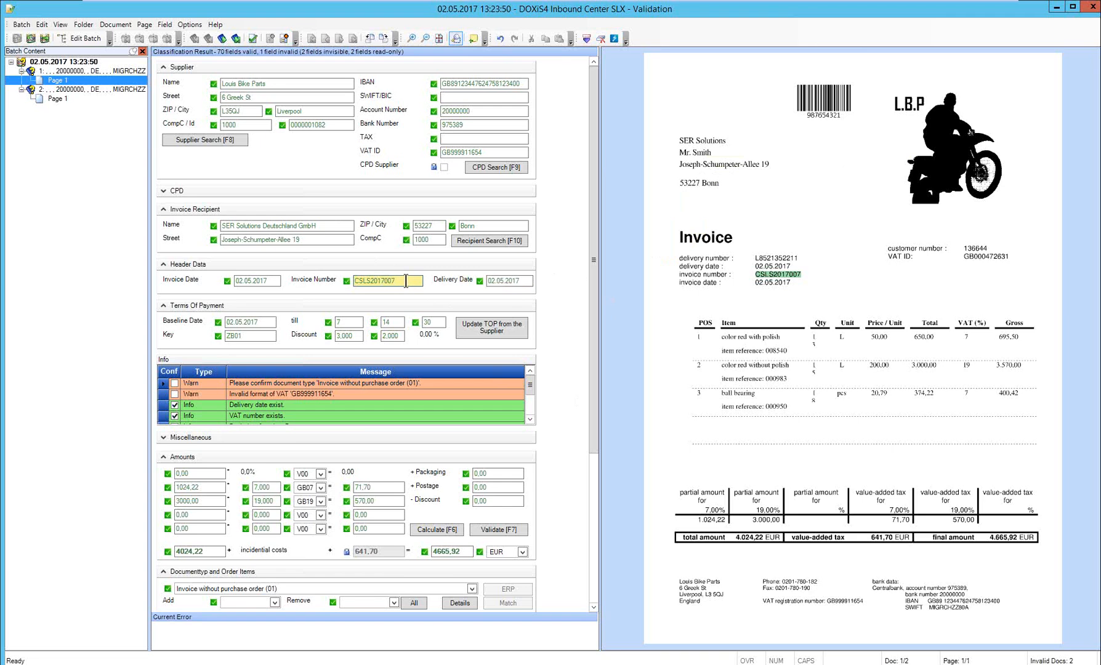
Enlarge the invoice image and compare the invoice date and invoice number fields with their sources on it.
left_click(248, 282)
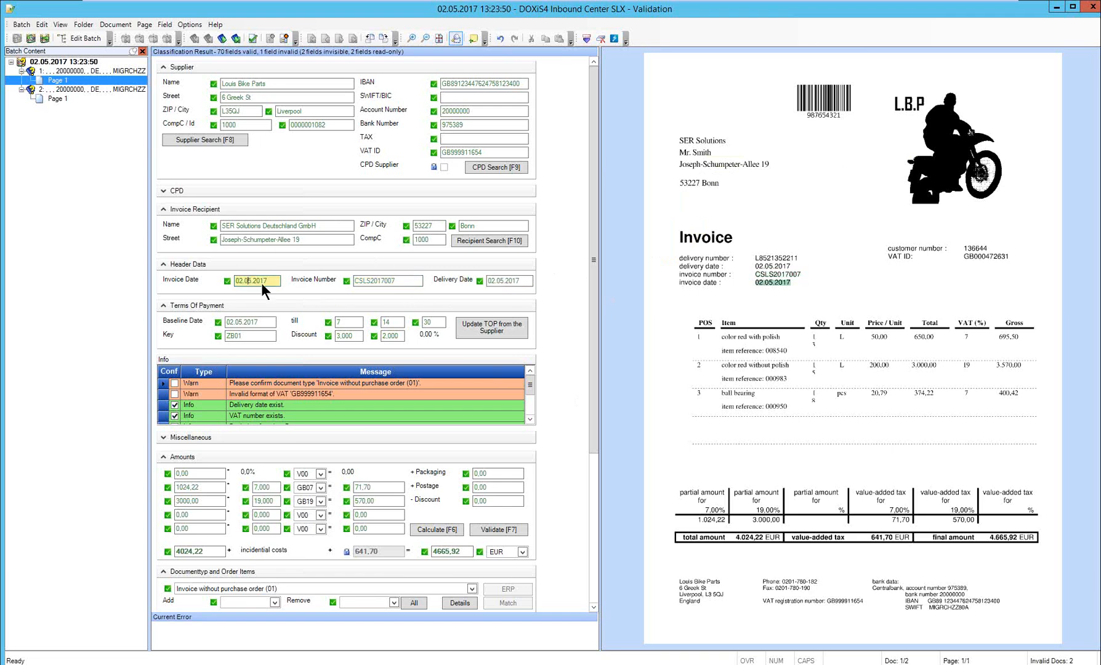
left_click(410, 37)
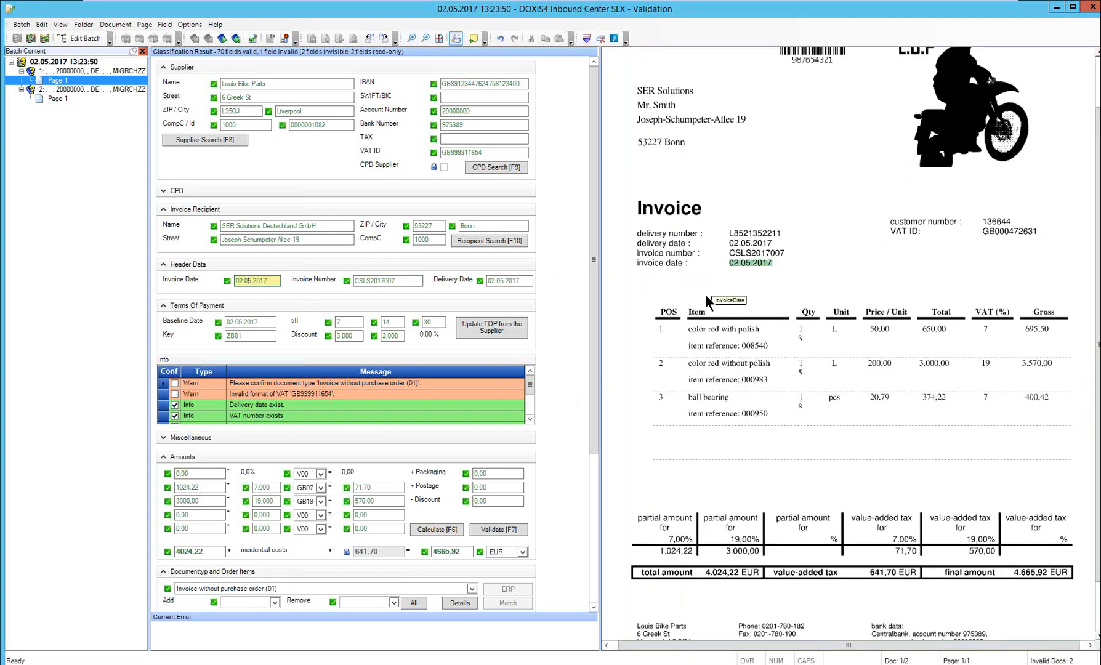
left_click_drag(272, 279, 234, 278)
mouse_move(747, 264)
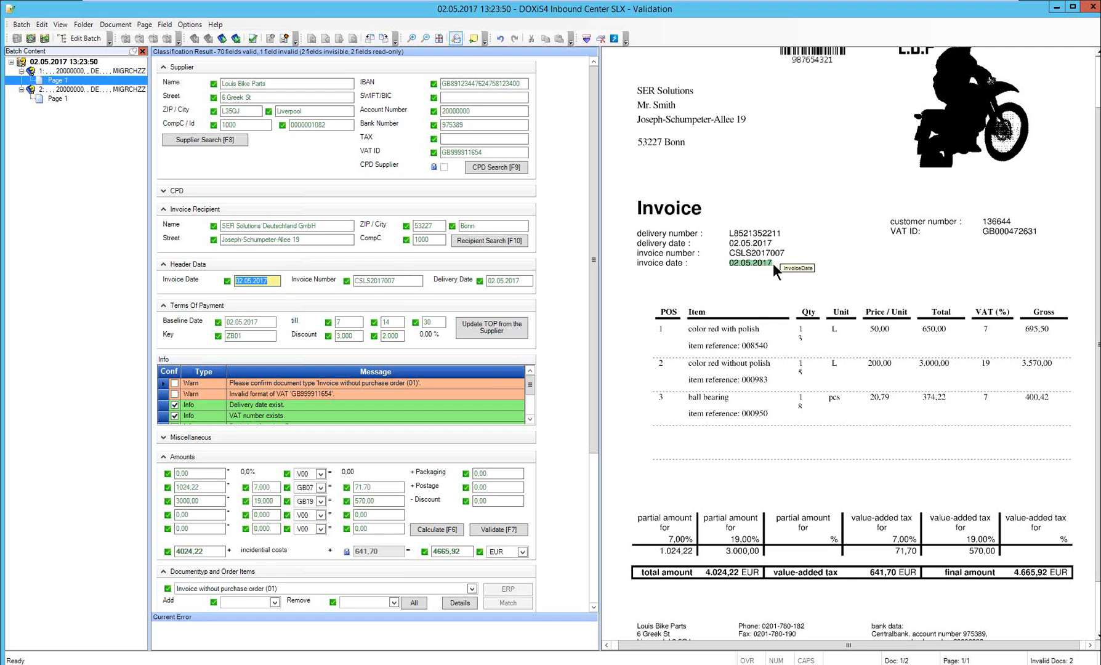
left_click(274, 282)
mouse_move(770, 243)
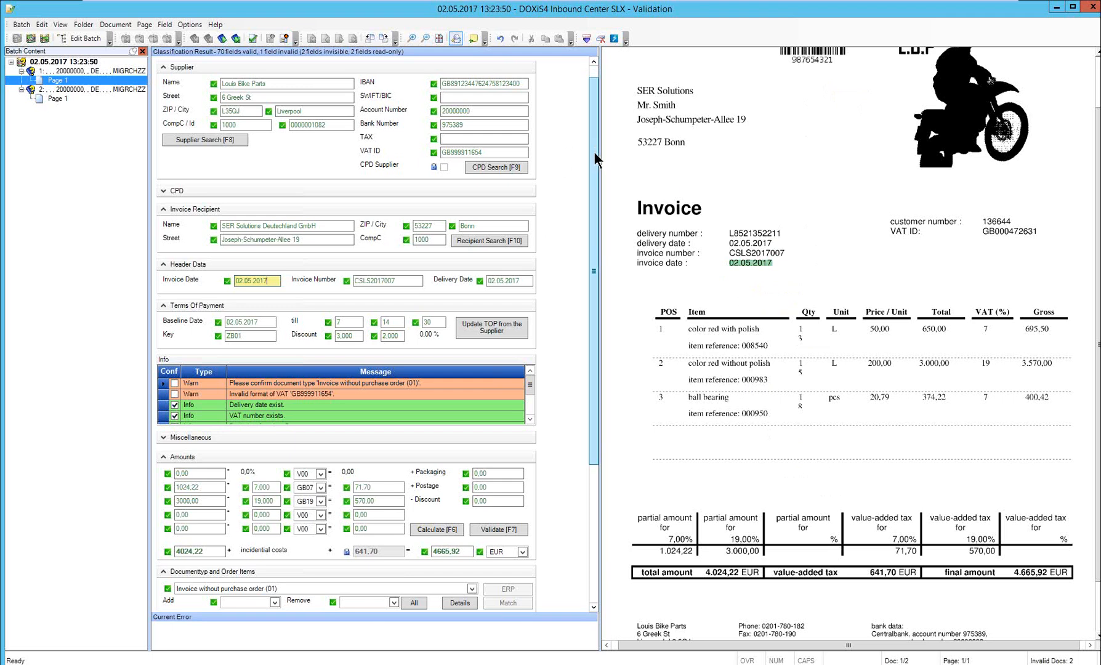
scroll(595, 159, "down", 1)
left_click(402, 252)
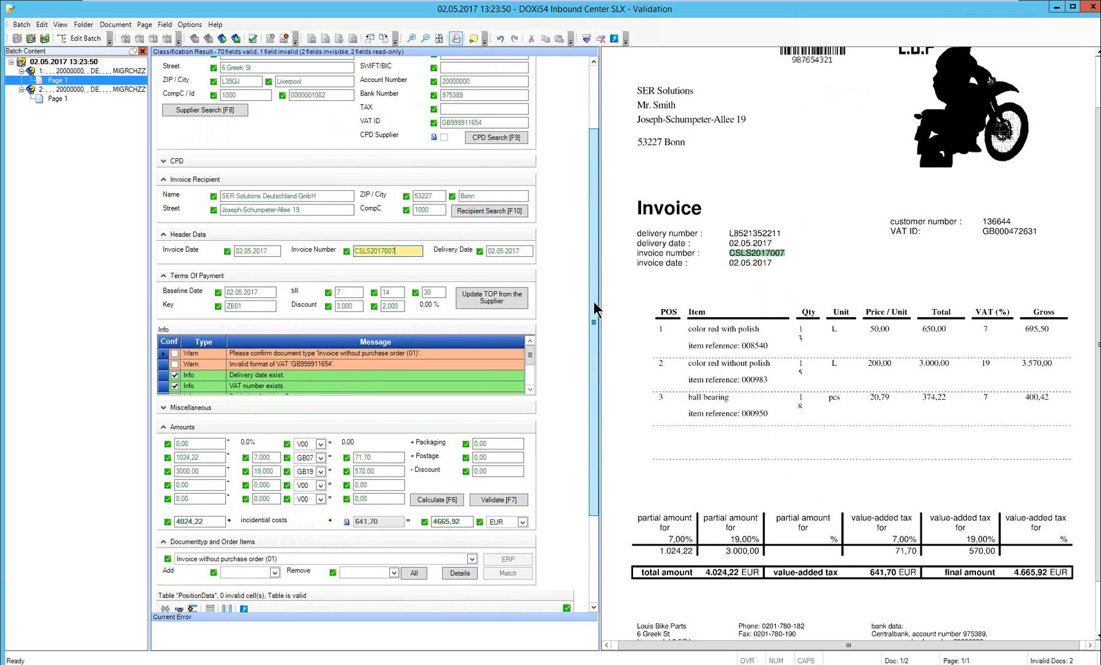
Review the validation messages and confirm the warnings about the document type without purchase order and the VAT format.
left_click_drag(593, 293, 596, 308)
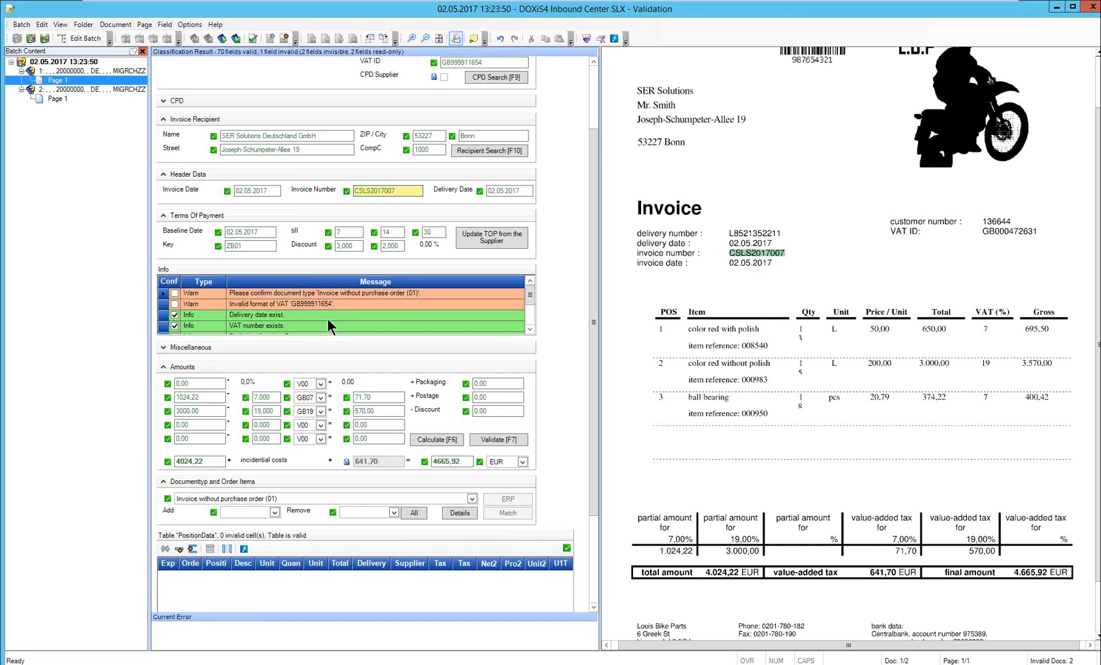
left_click(530, 329)
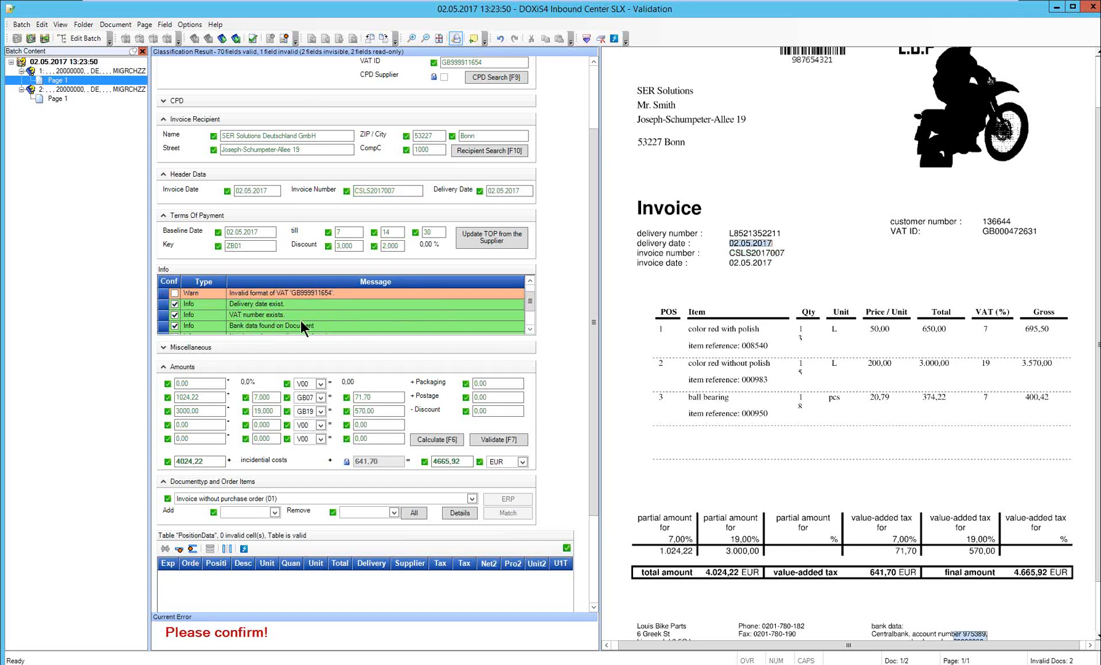
left_click(529, 329)
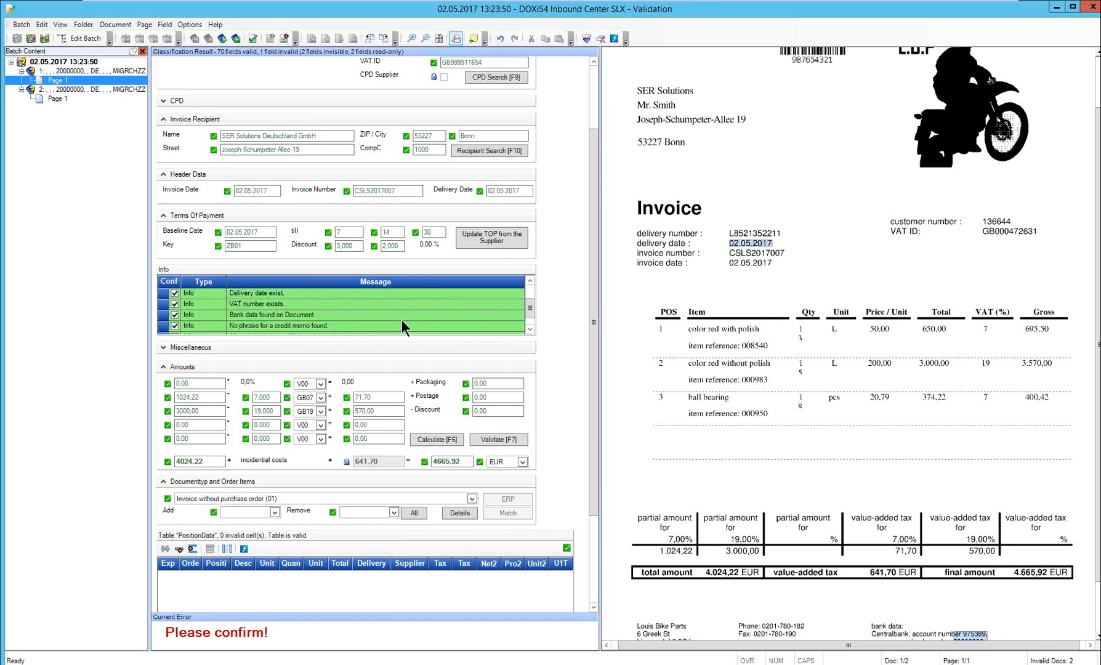
left_click_drag(532, 305, 530, 293)
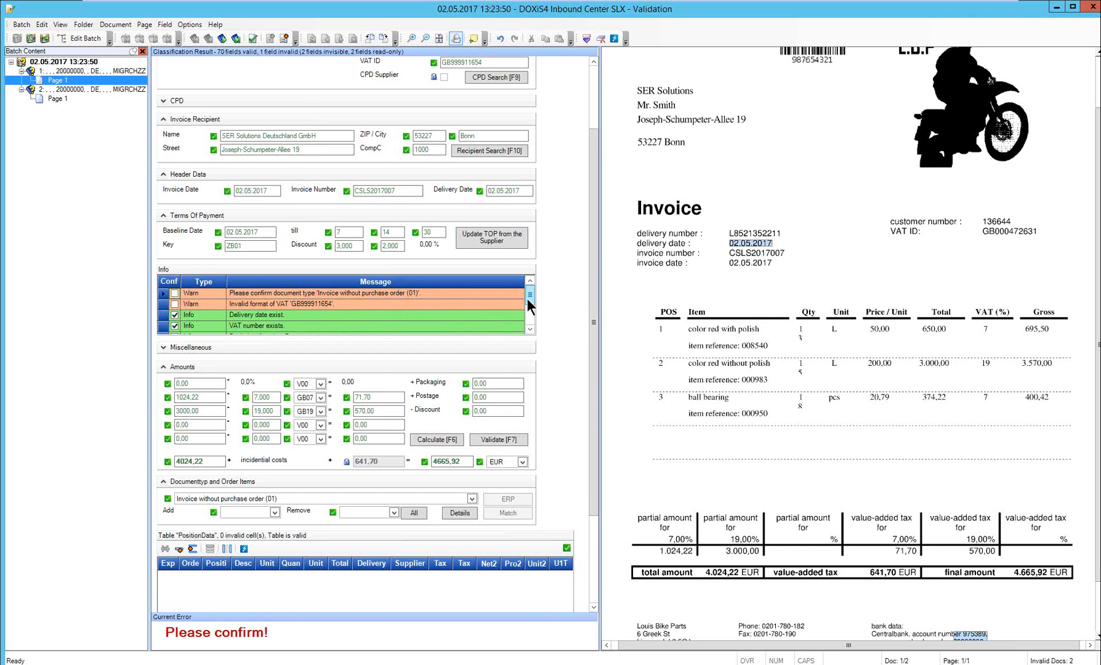
left_click(175, 294)
left_click(175, 304)
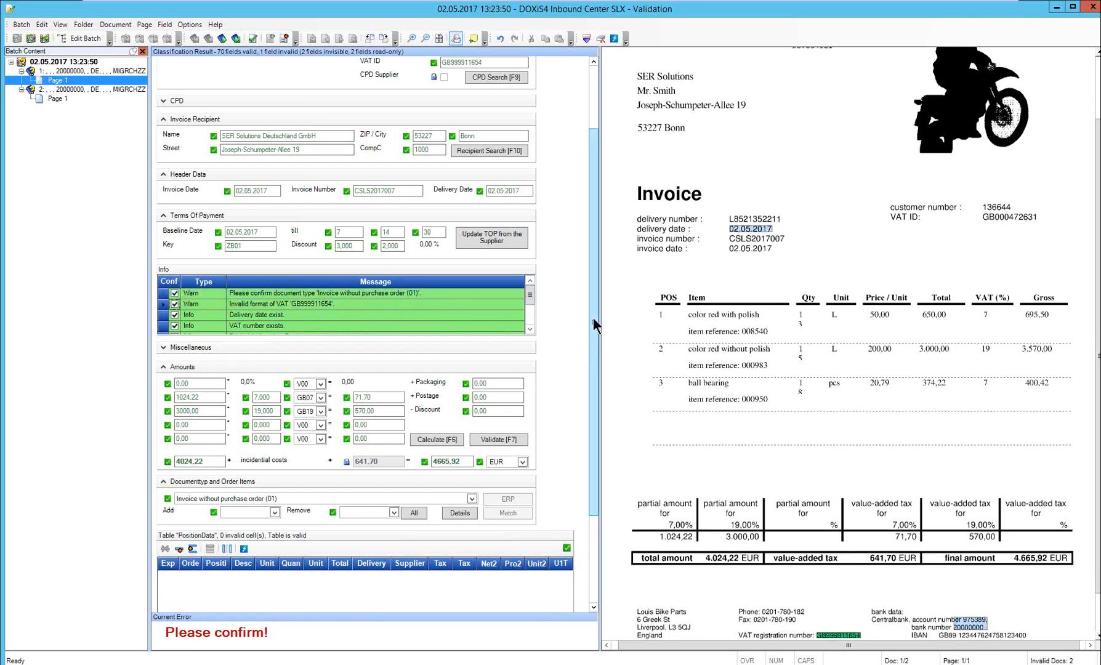
Review the net amounts in the Amounts section with their 7% and 19% tax rates, tax codes and tax amounts.
scroll(459, 333, "down", 2)
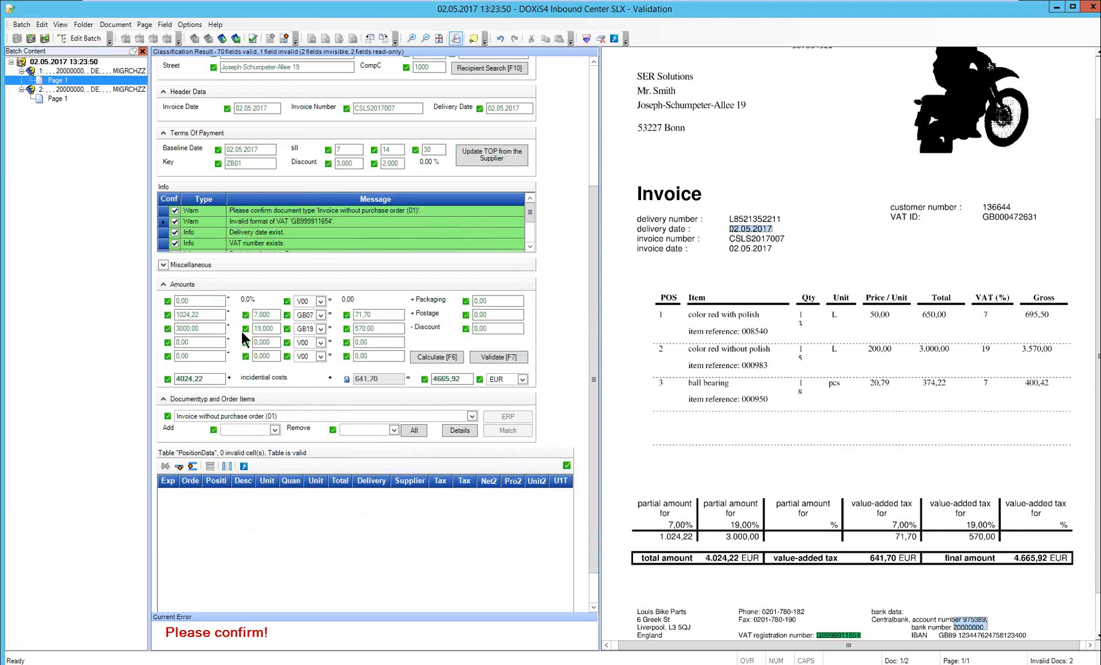
left_click(204, 315)
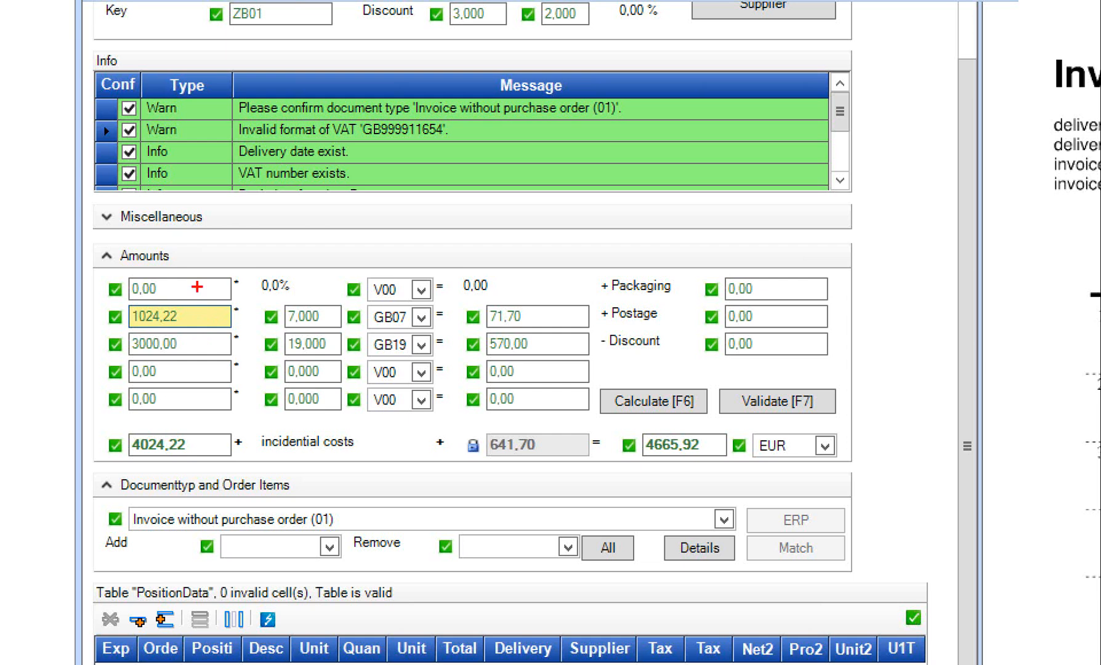
left_click_drag(196, 280, 198, 442)
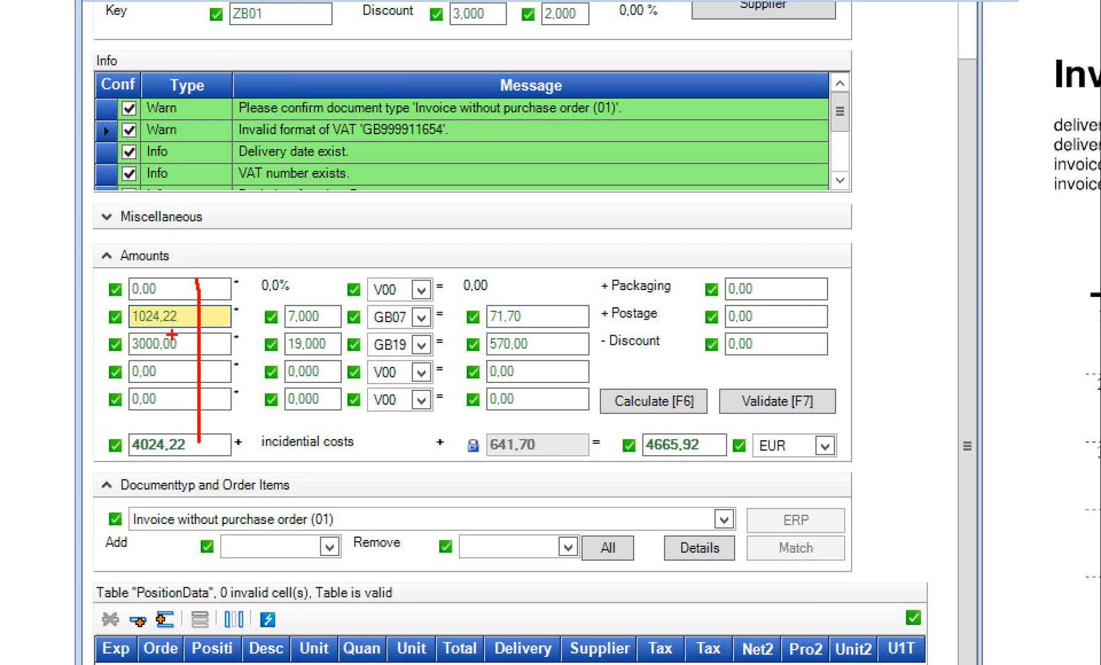
left_click_drag(123, 330, 628, 333)
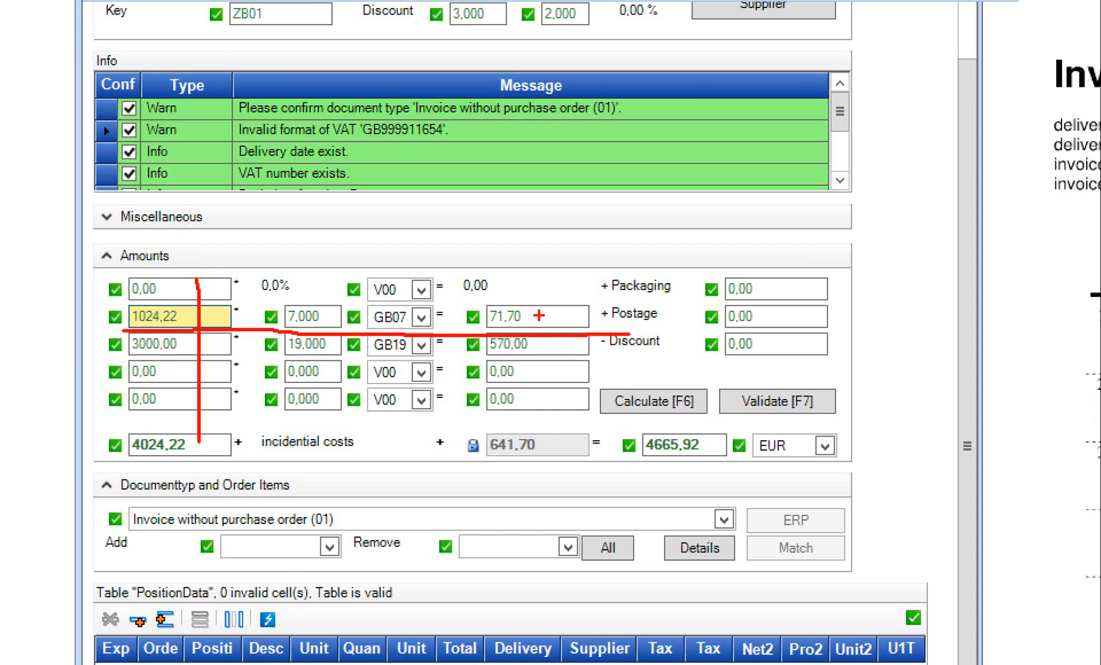
mouse_move(492, 324)
left_mouse_down()
mouse_move(533, 322)
mouse_move(500, 300)
mouse_move(466, 326)
left_mouse_up()
left_click_drag(98, 355, 591, 354)
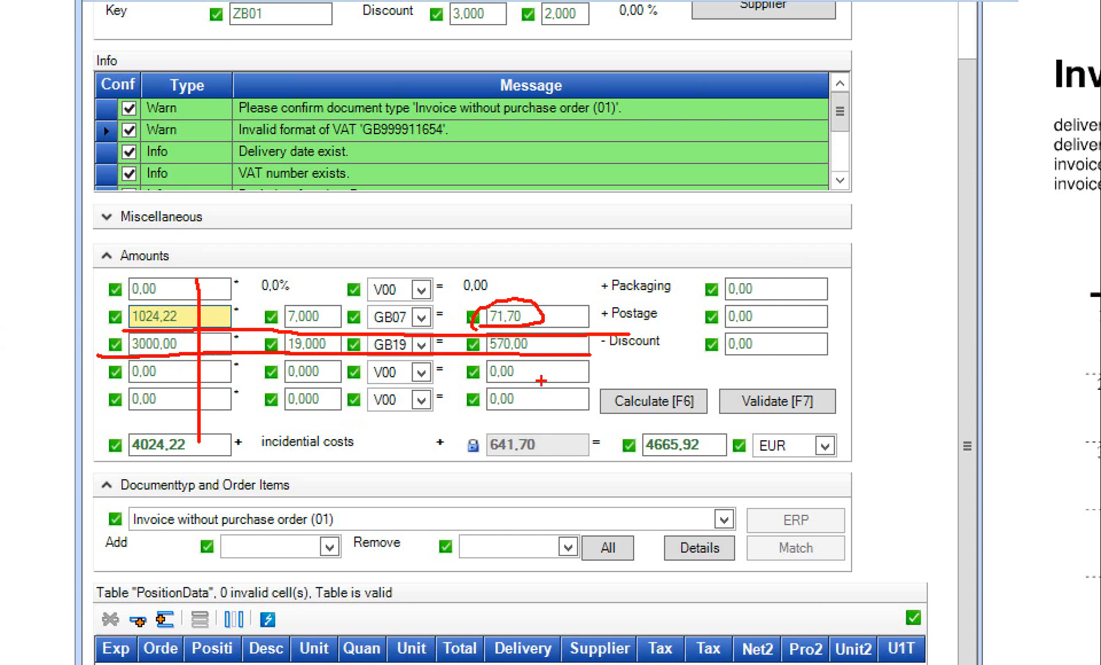
mouse_move(486, 344)
left_mouse_down()
mouse_move(489, 357)
mouse_move(542, 363)
mouse_move(502, 338)
mouse_move(480, 346)
left_mouse_up()
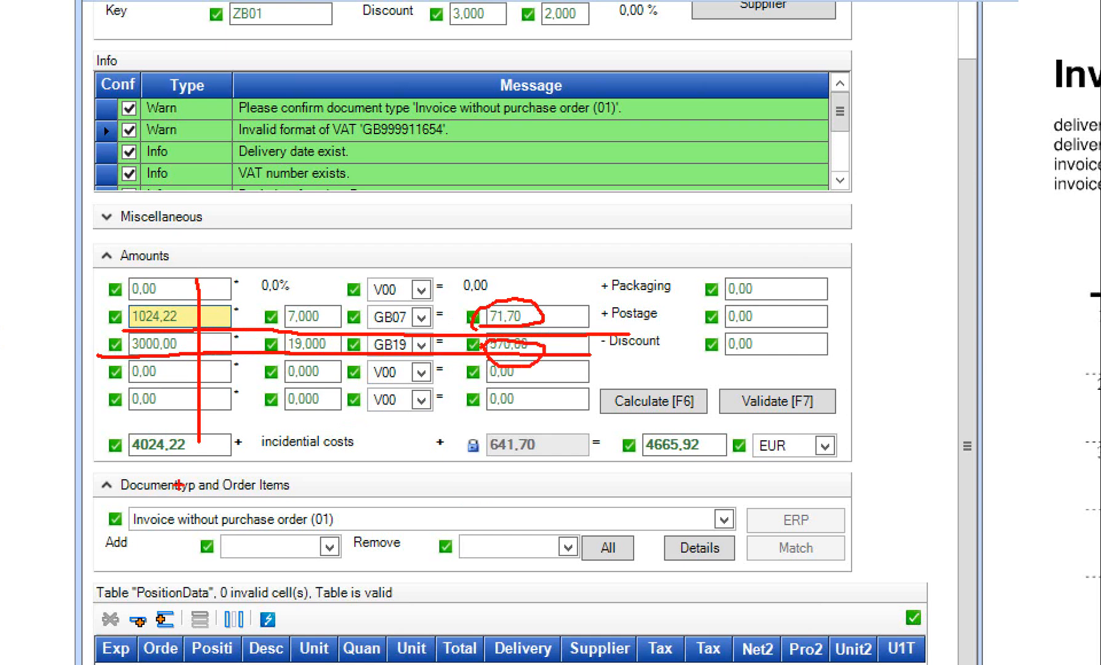
Review the net total, tax total, gross total and currency, and check the packaging, postage and discount fields.
mouse_move(132, 439)
left_mouse_down()
mouse_move(131, 459)
mouse_move(162, 465)
mouse_move(219, 461)
mouse_move(222, 448)
left_mouse_up()
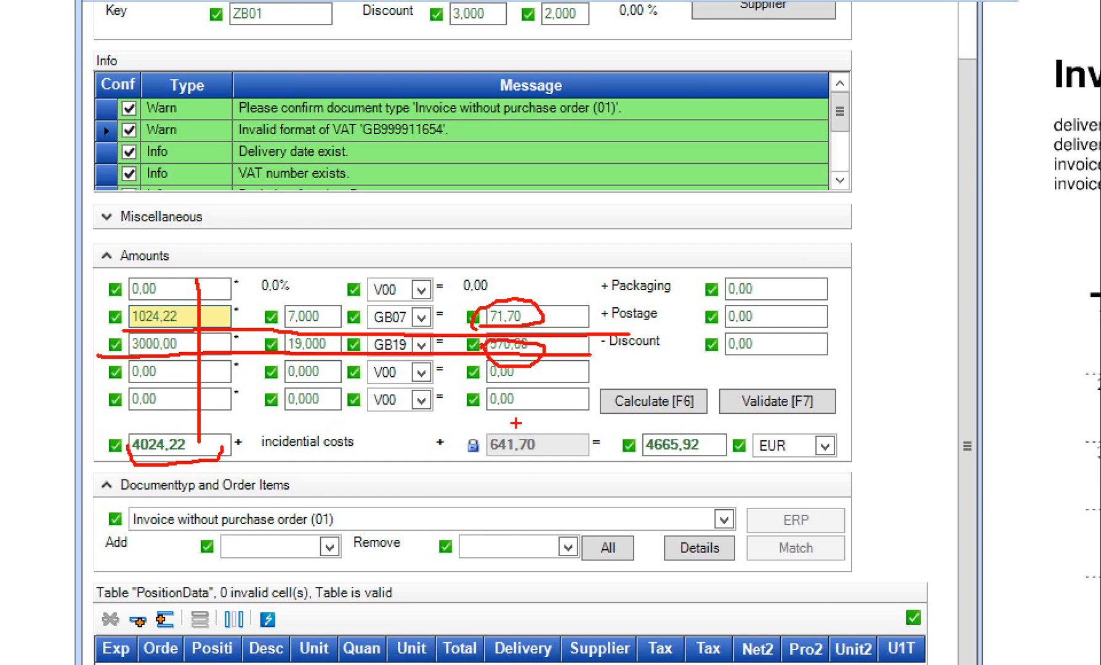
mouse_move(478, 467)
left_mouse_down()
mouse_move(546, 459)
mouse_move(569, 437)
left_mouse_up()
left_click_drag(645, 467, 800, 454)
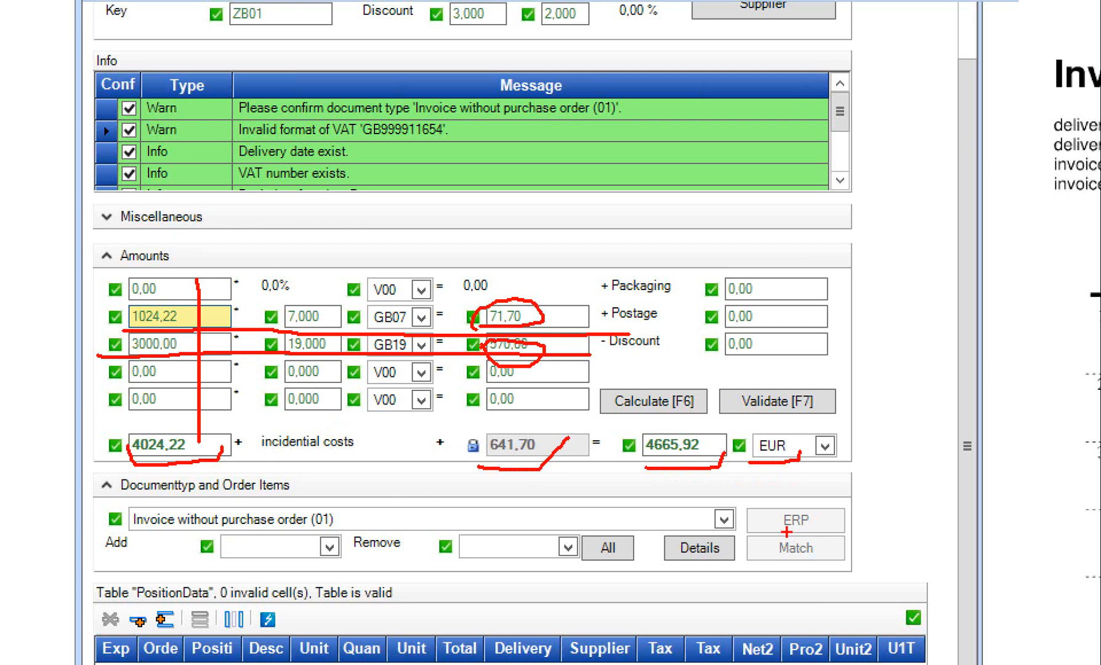
left_click_drag(718, 302, 790, 282)
left_click_drag(727, 328, 763, 320)
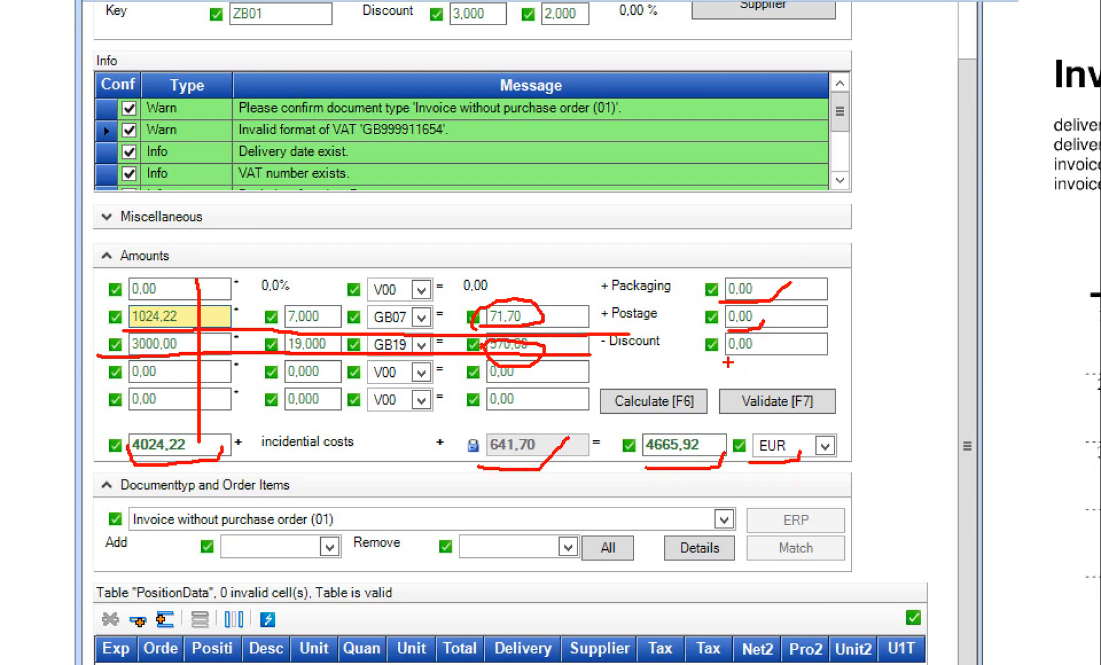
mouse_move(727, 362)
left_mouse_down()
mouse_move(761, 359)
mouse_move(768, 347)
left_mouse_up()
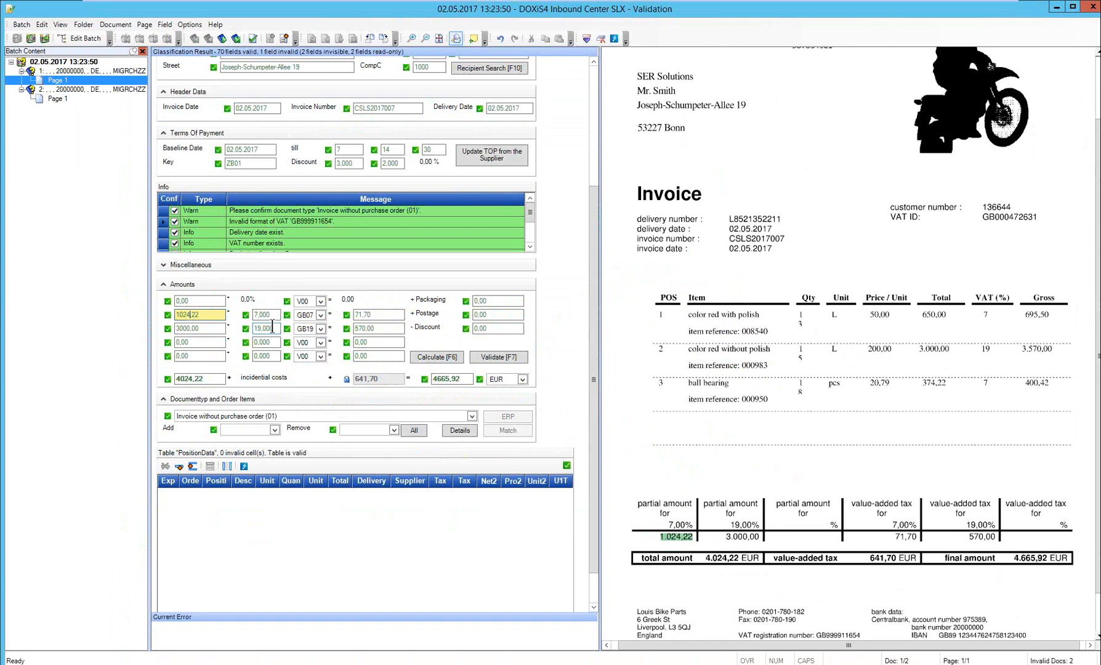
Change the 7% net amount to the incorrect value 1020,22 to test the amount validation.
key("BackSpace")
type("0")
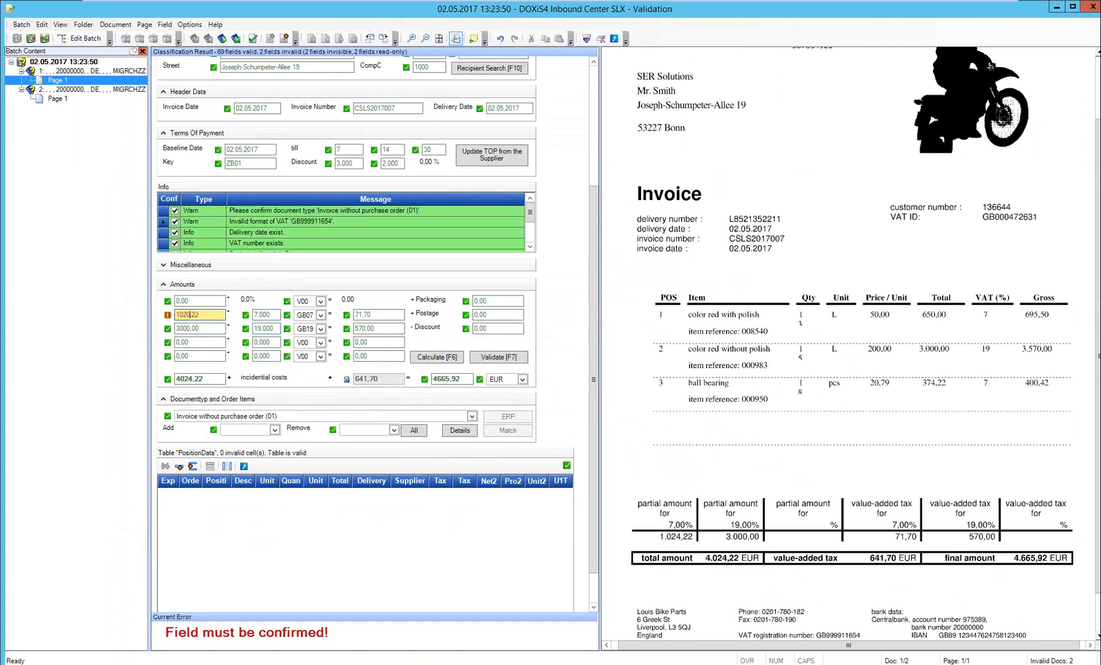
key("Return")
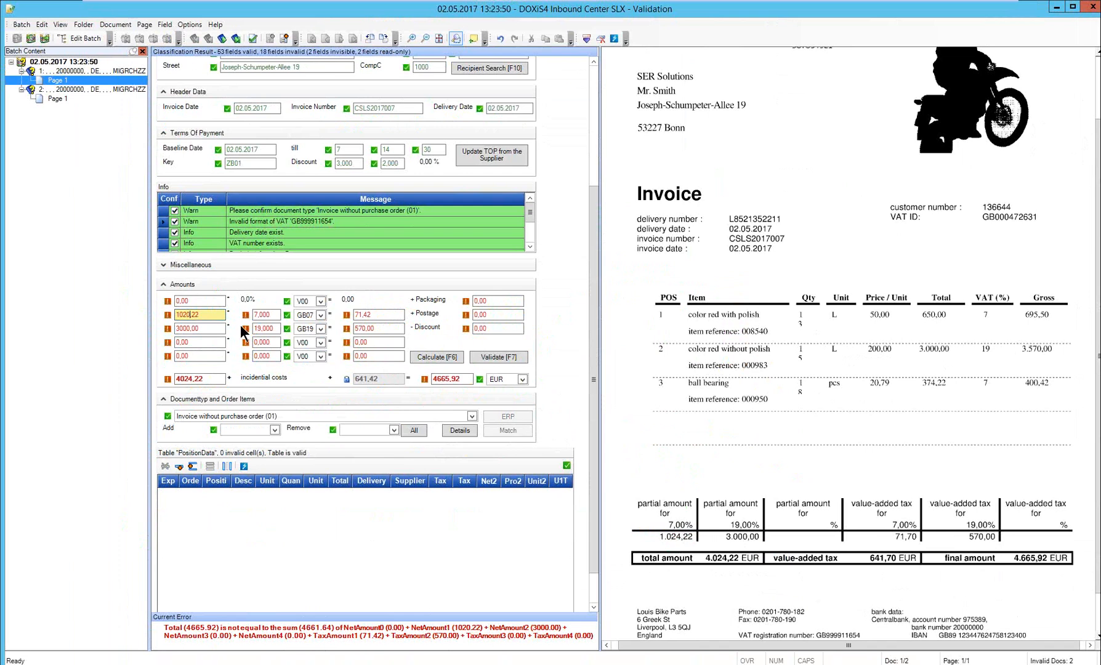
Set the 7% net amount to 1024,22 and recalculate the invoice amounts.
key("BackSpace")
type("4")
key("Return")
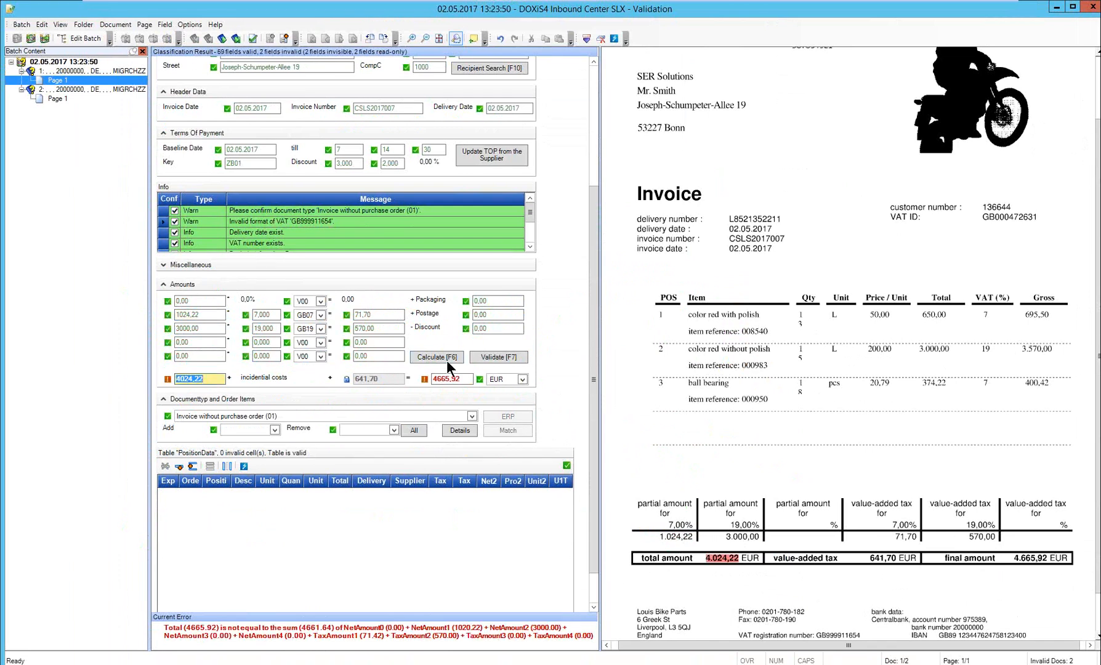
left_click(486, 354)
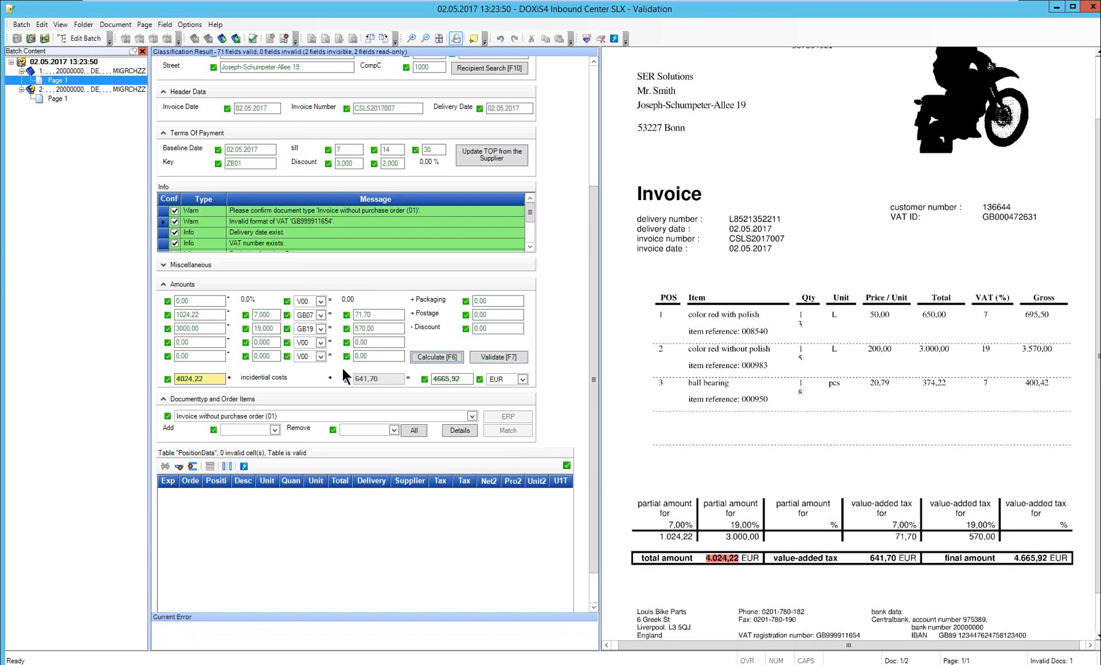
Confirm the invoice's currency field and save the current document to move on to the second invoice.
left_click(502, 377)
key("Return")
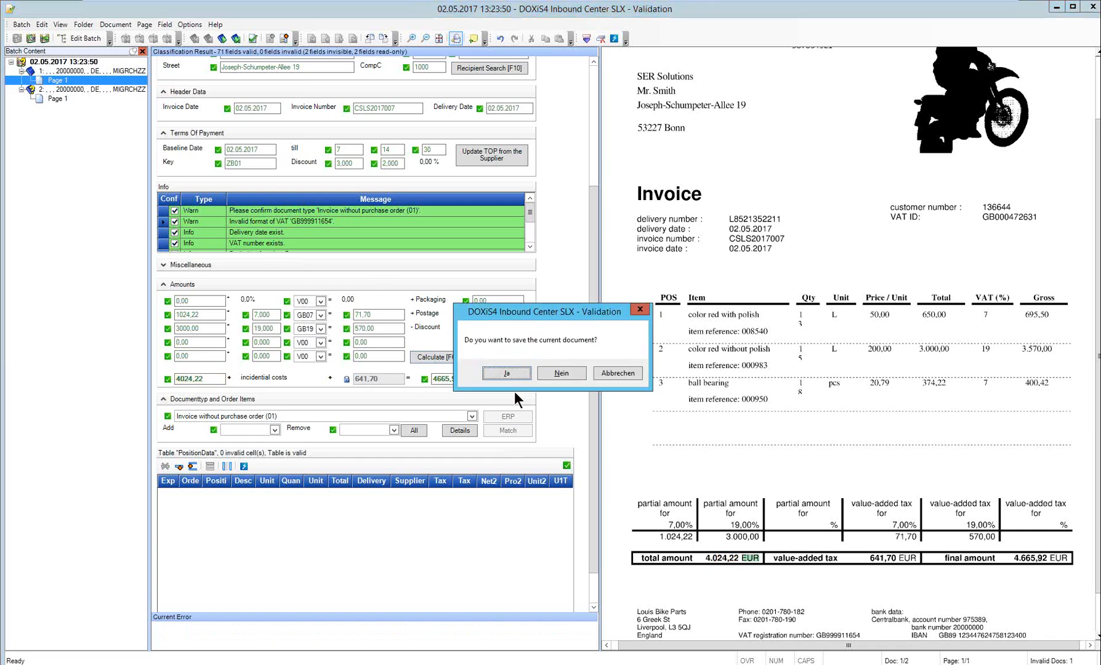
left_click(493, 372)
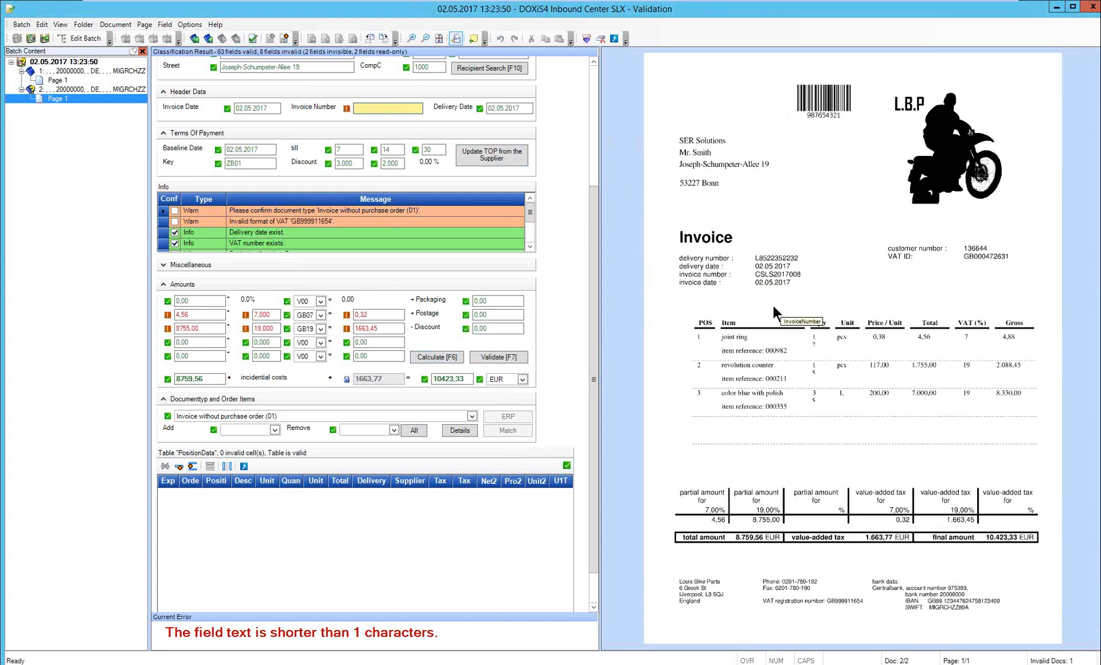
Fill the second invoice's number with CSLS2017008 from its image and confirm the document type and VAT format warnings.
left_click(788, 276)
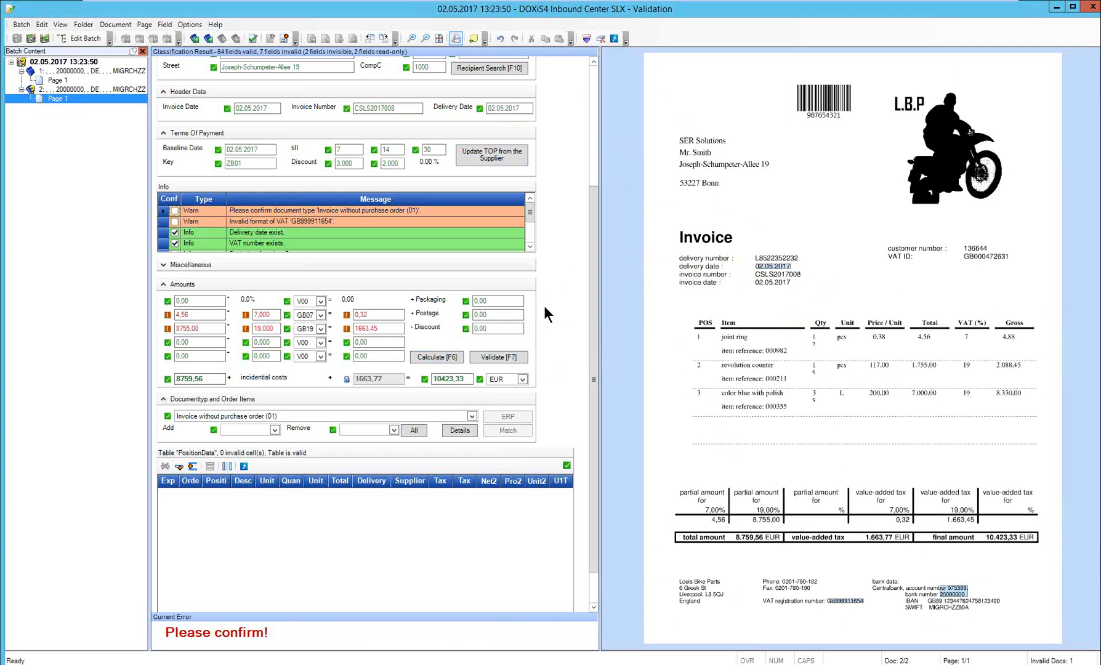
left_click(175, 220)
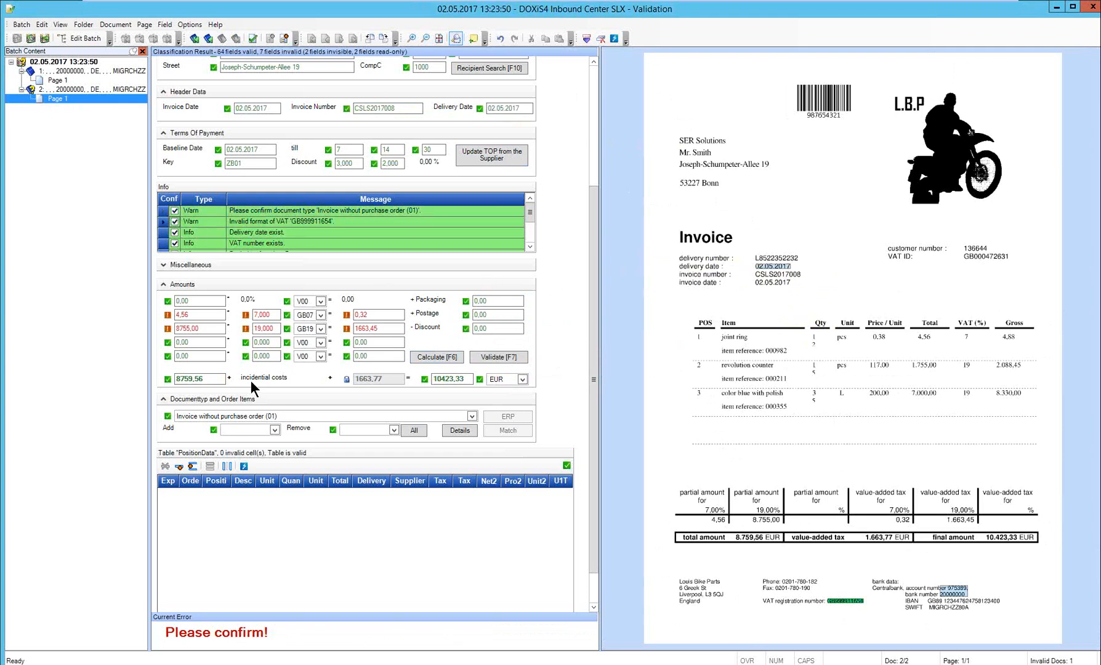
Check the 7% net amount against its source on the image and confirm the flagged amounts and rates in the 7% and 19% lines.
left_click(206, 316)
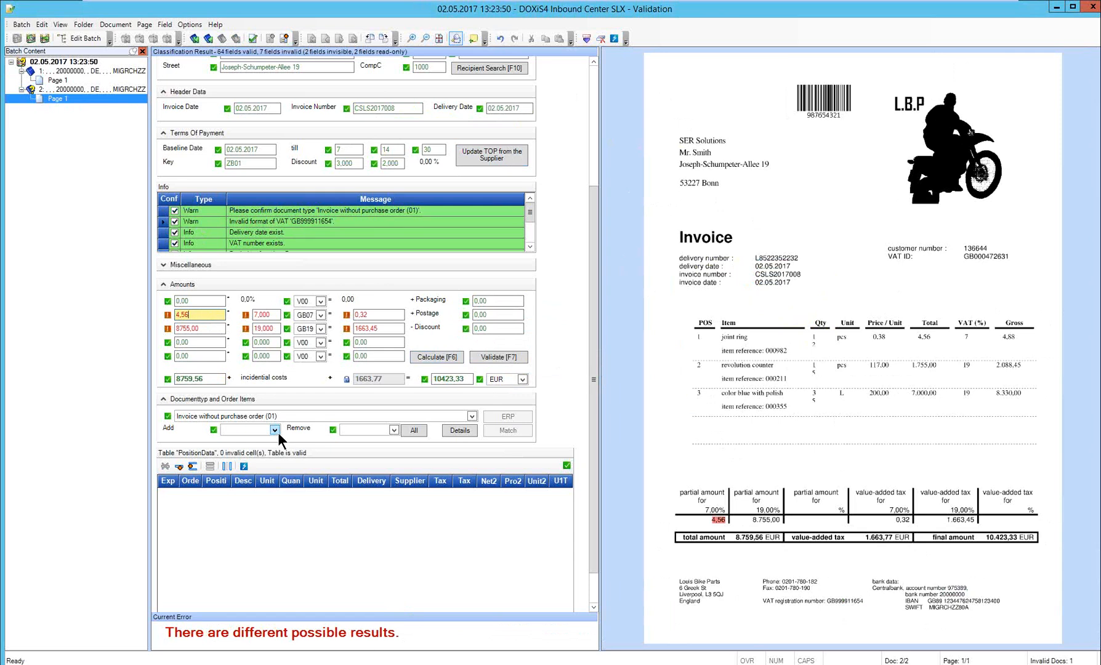
left_click(184, 314)
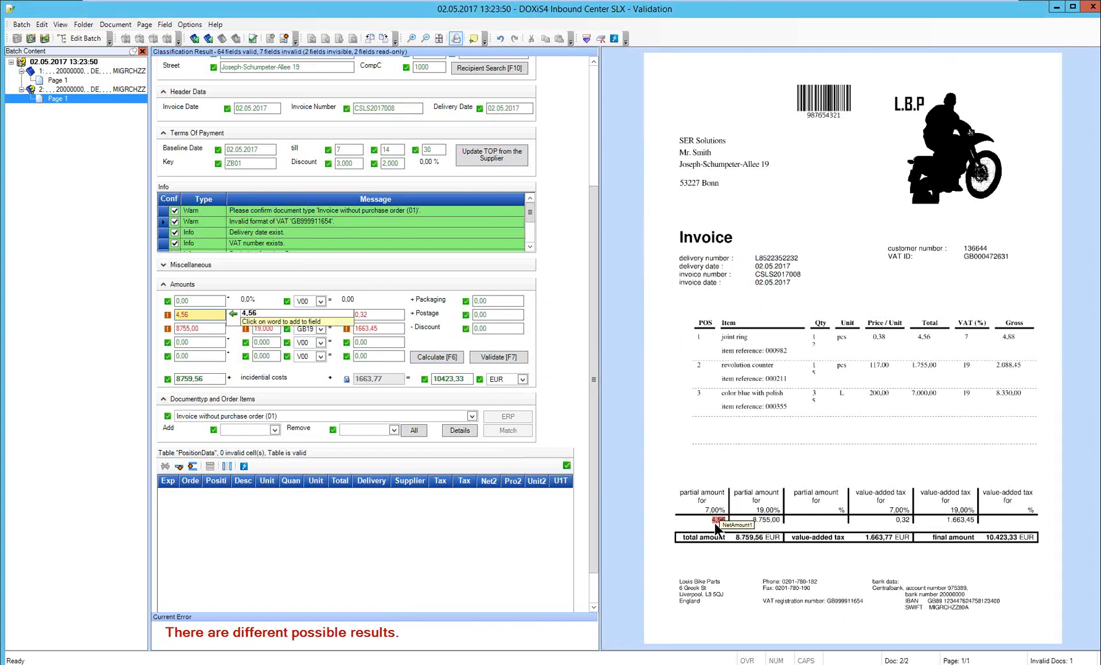
mouse_move(725, 522)
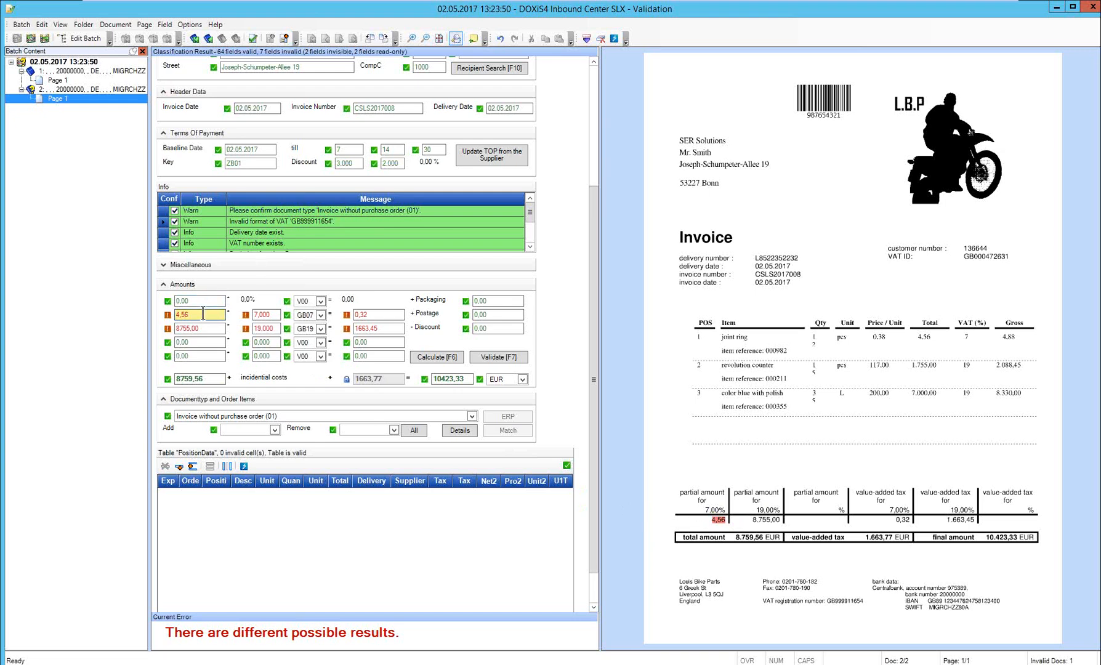
key("Return")
key("Return")
key("Return")
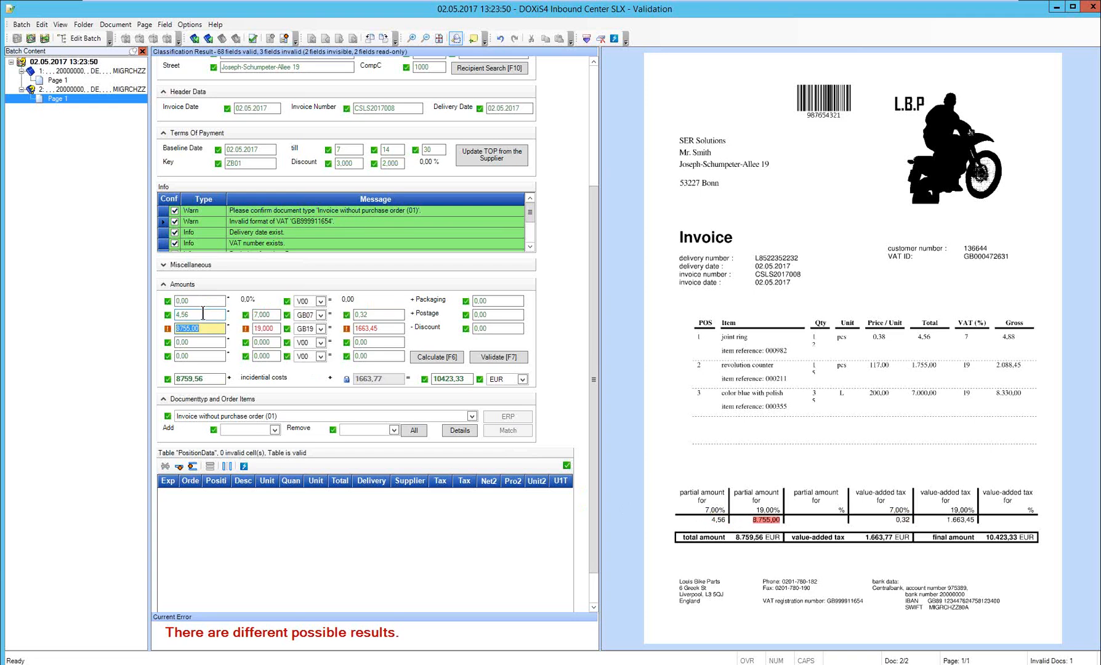
key("Return")
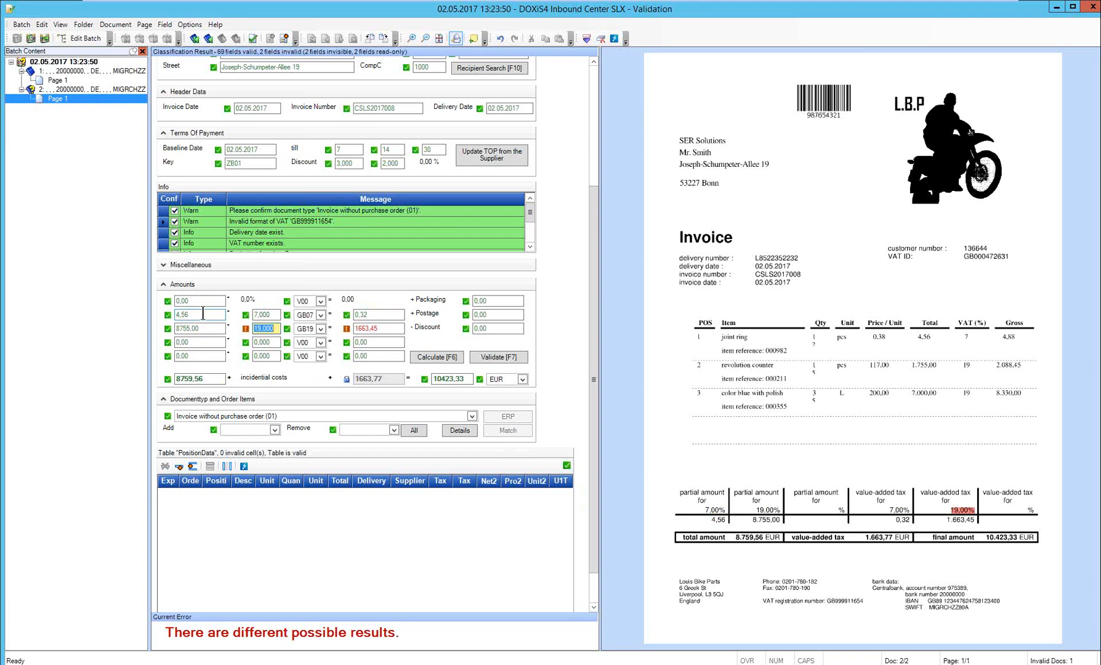
key("Return")
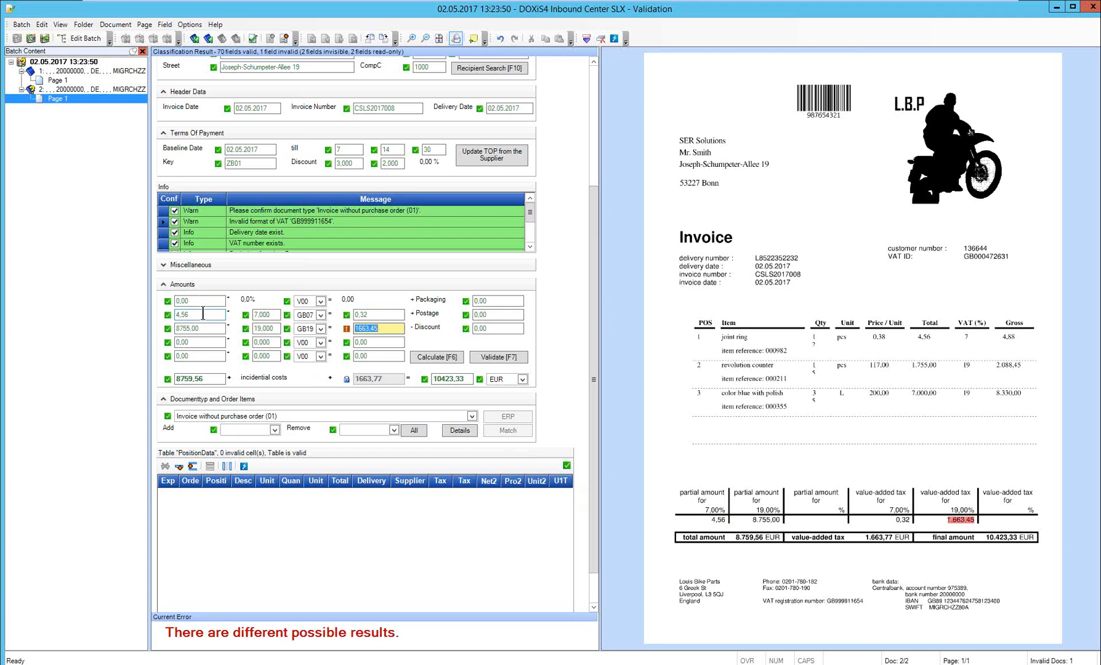
key("Return")
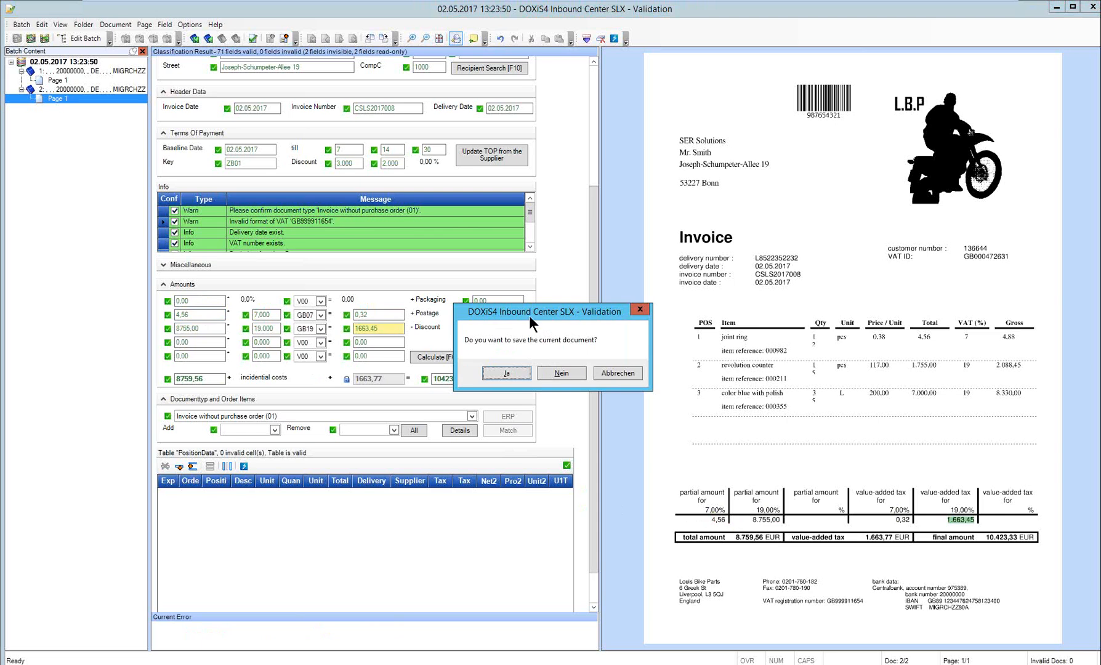
Save the second invoice and close the validated batch.
key("Return")
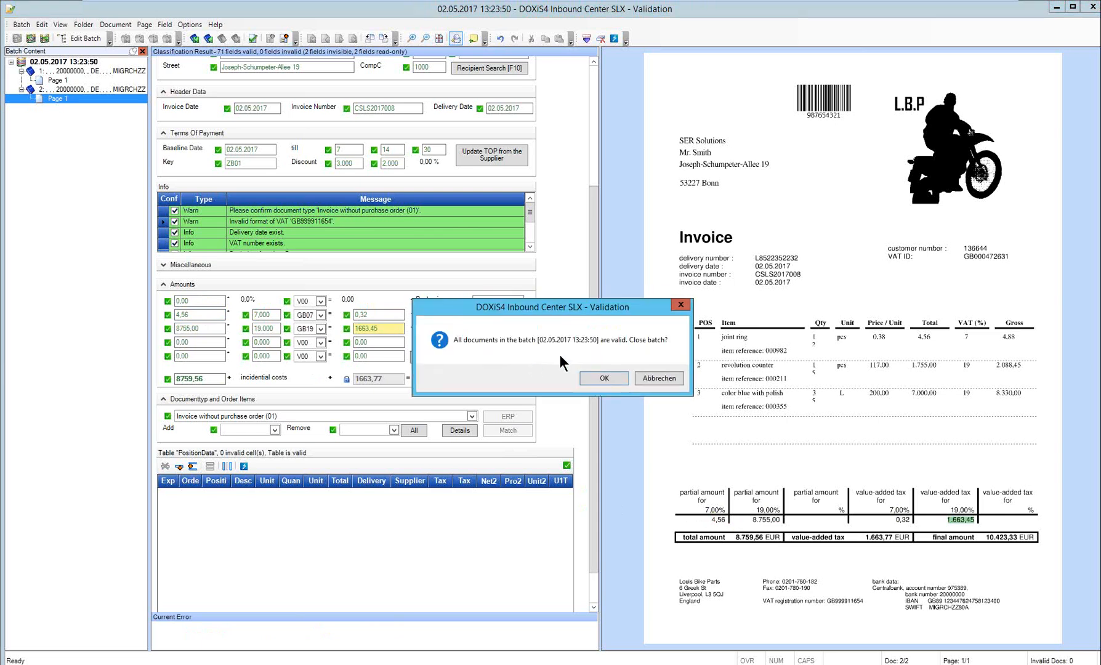
left_click_drag(600, 312, 587, 318)
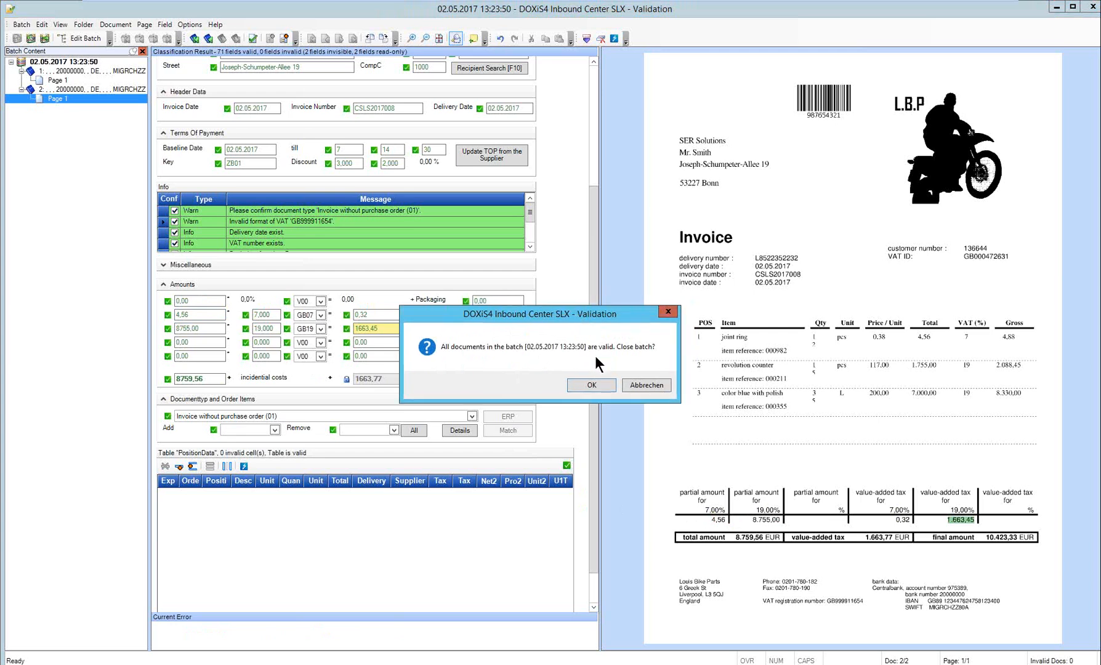
left_click(591, 385)
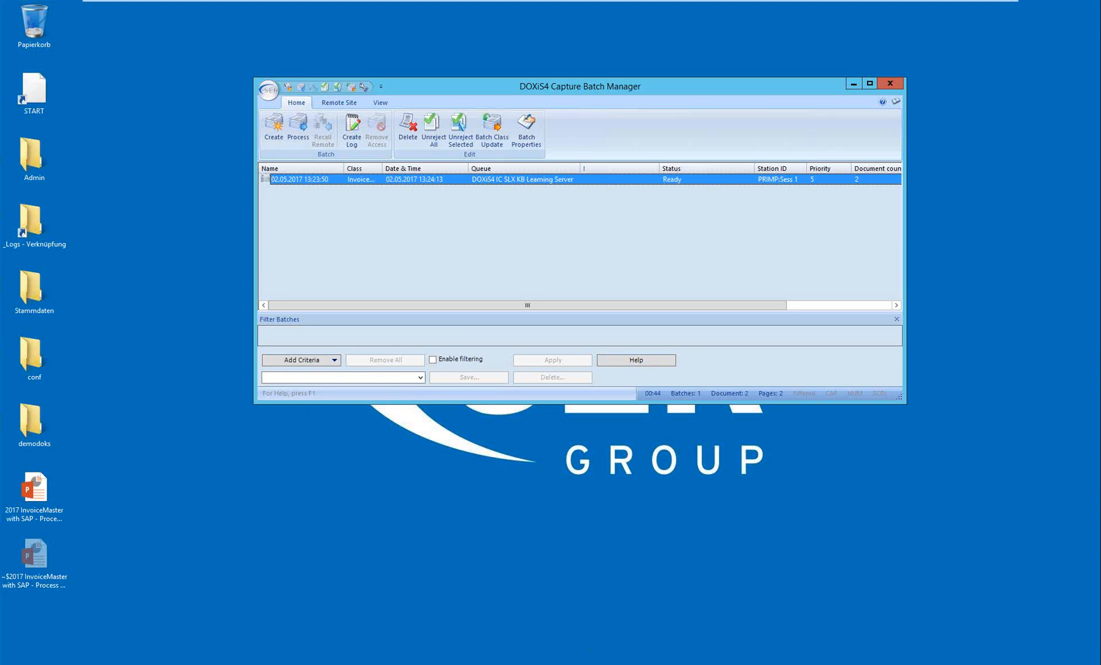
Switch to PowerPoint to view the process overview for invoices without purchase order, and minimize it and the Batch Manager.
left_click(585, 662)
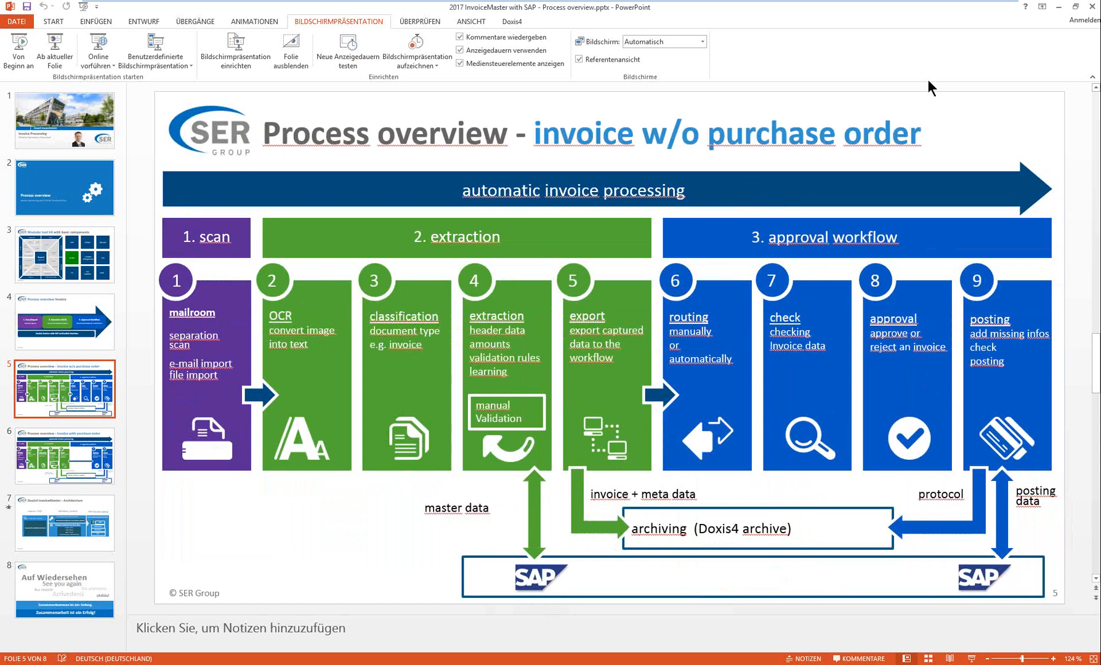
left_click(1058, 7)
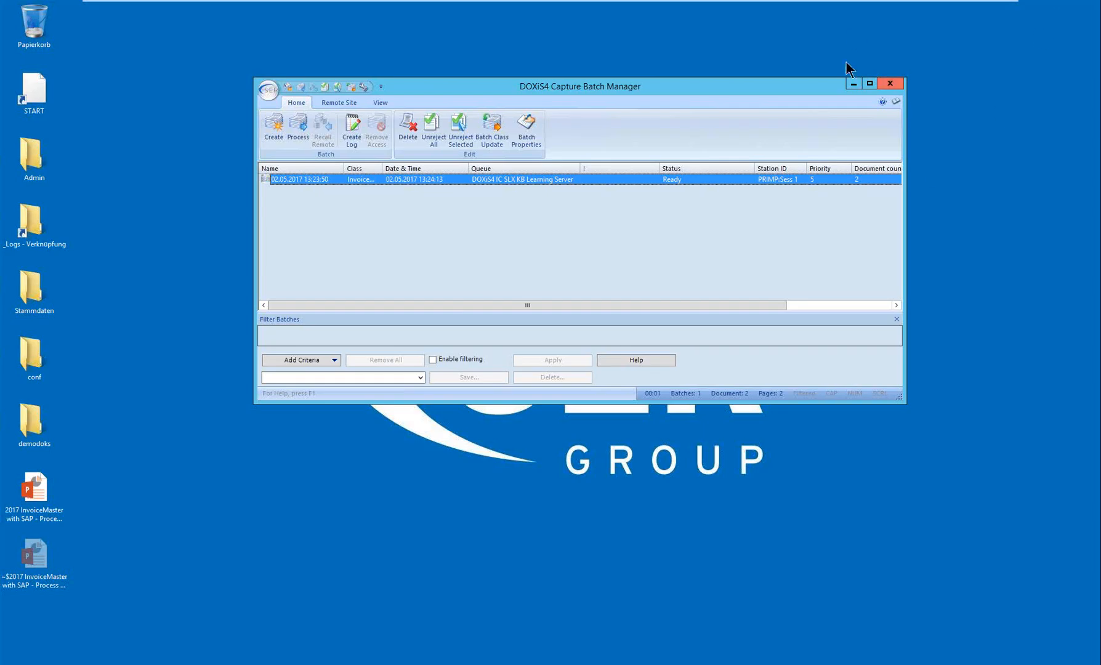
left_click(851, 84)
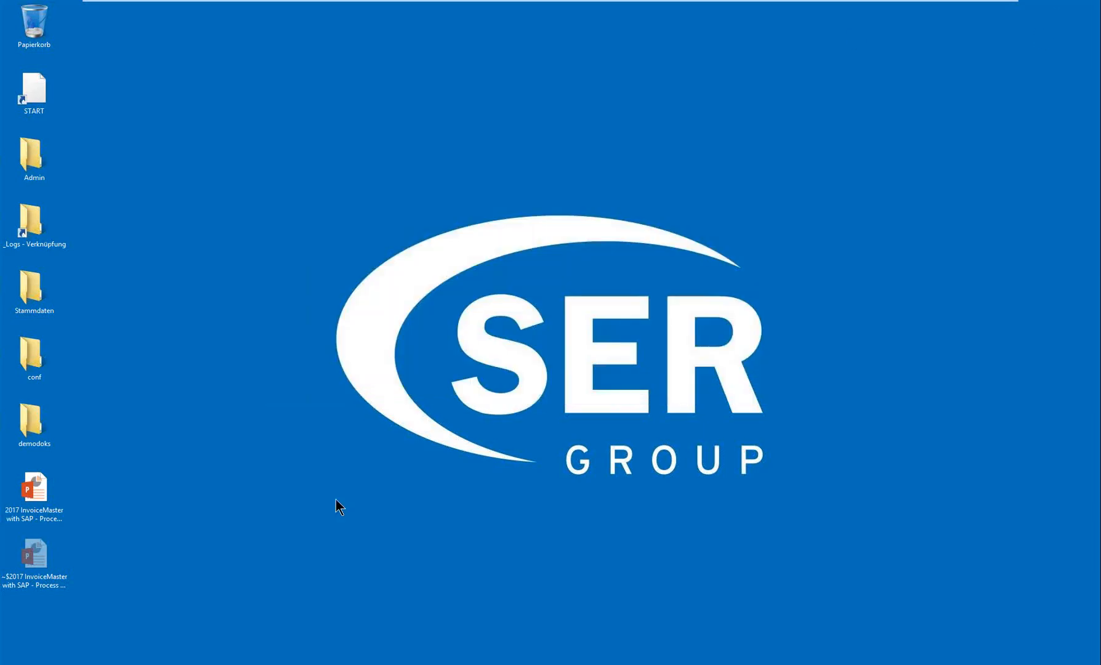
Switch to Doxis4 webCube in the browser and log on with the accountant's user name and the account password.
left_click(111, 663)
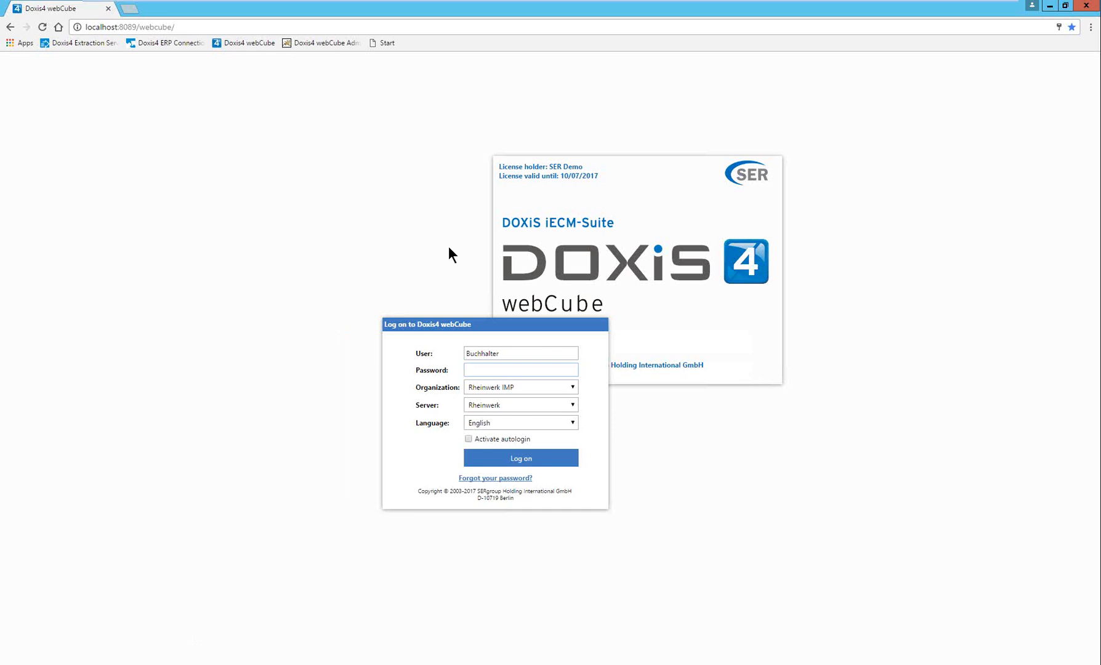
left_click_drag(542, 354, 435, 357)
key("Tab")
key("ctrl+v")
left_click(534, 460)
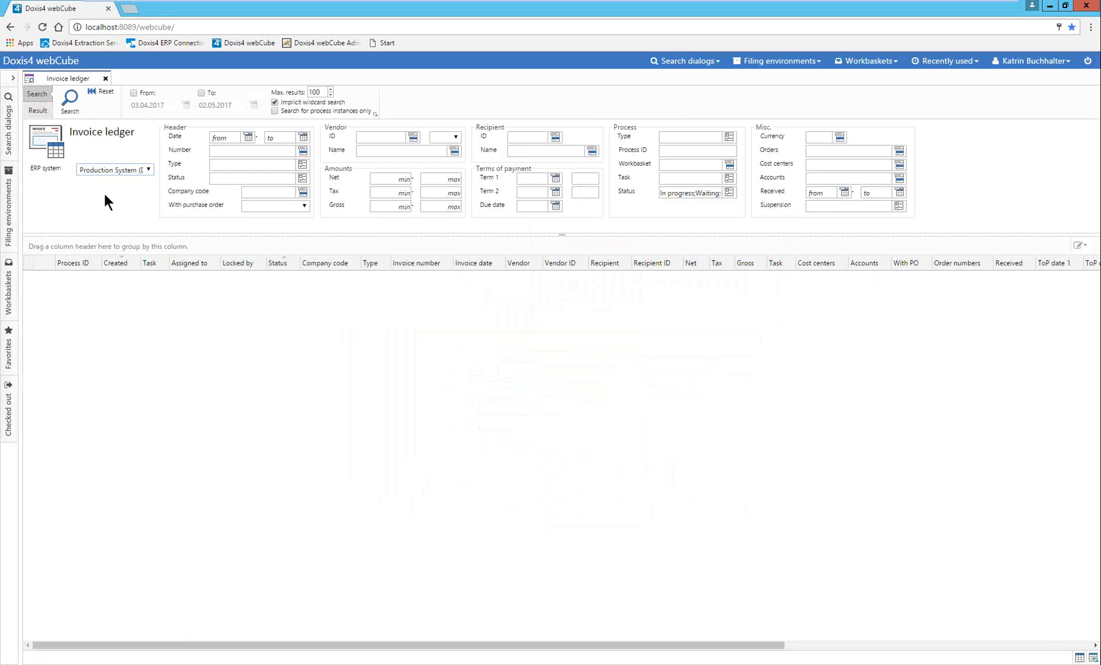
Close the open invoice ledger, reopen the Invoice ledger search dialog and run the search with its default criteria.
left_click(106, 80)
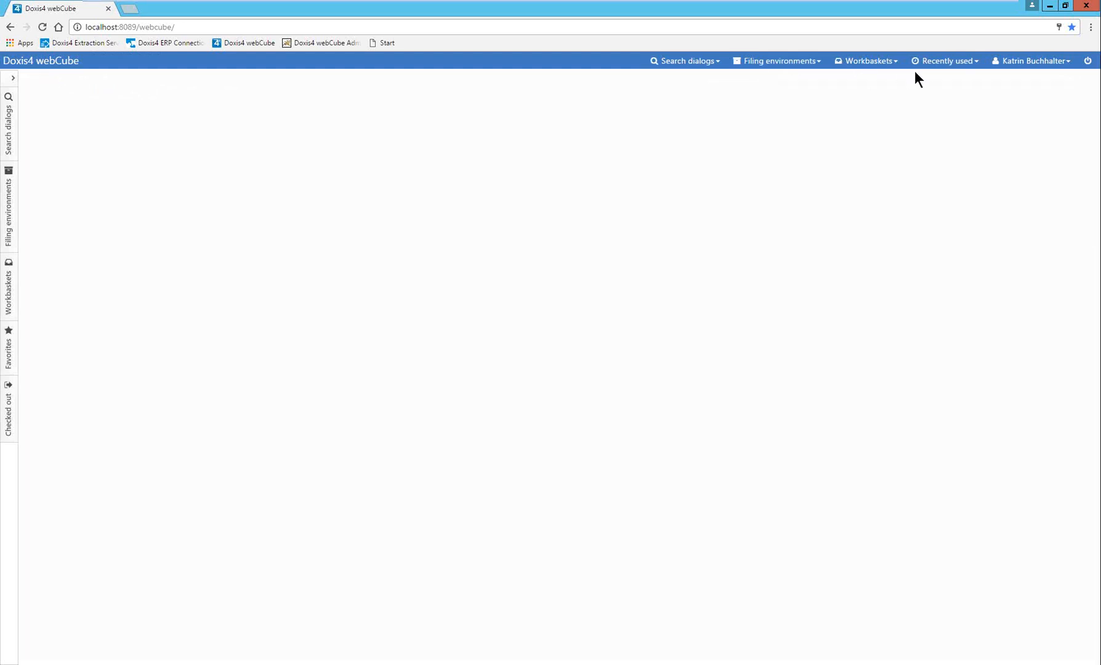
left_click(709, 65)
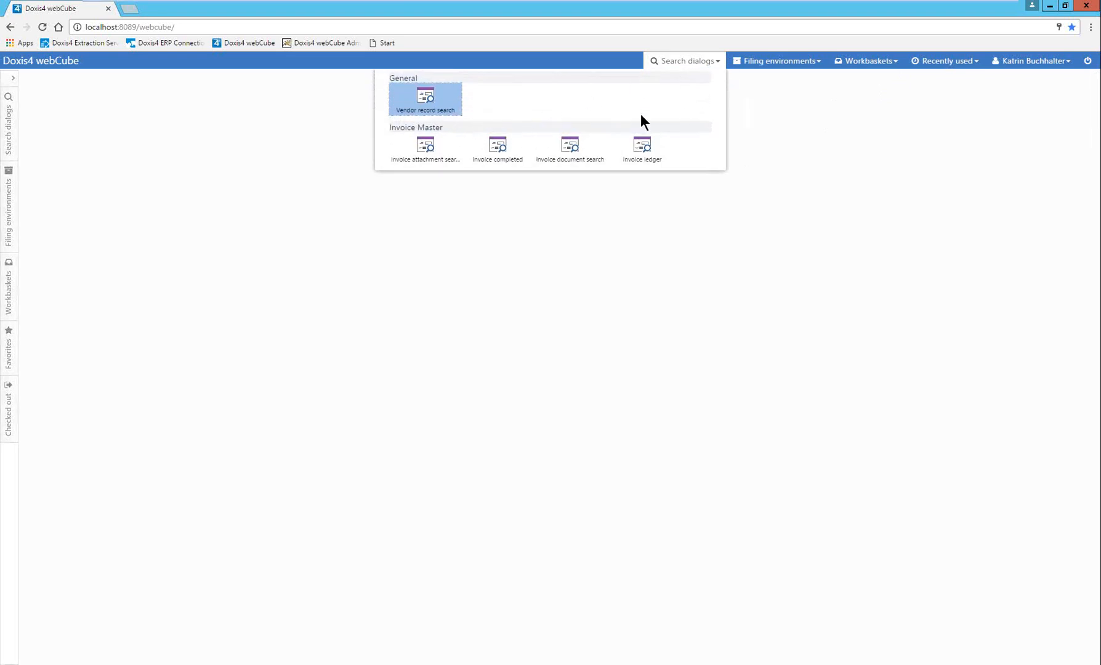
left_click(640, 154)
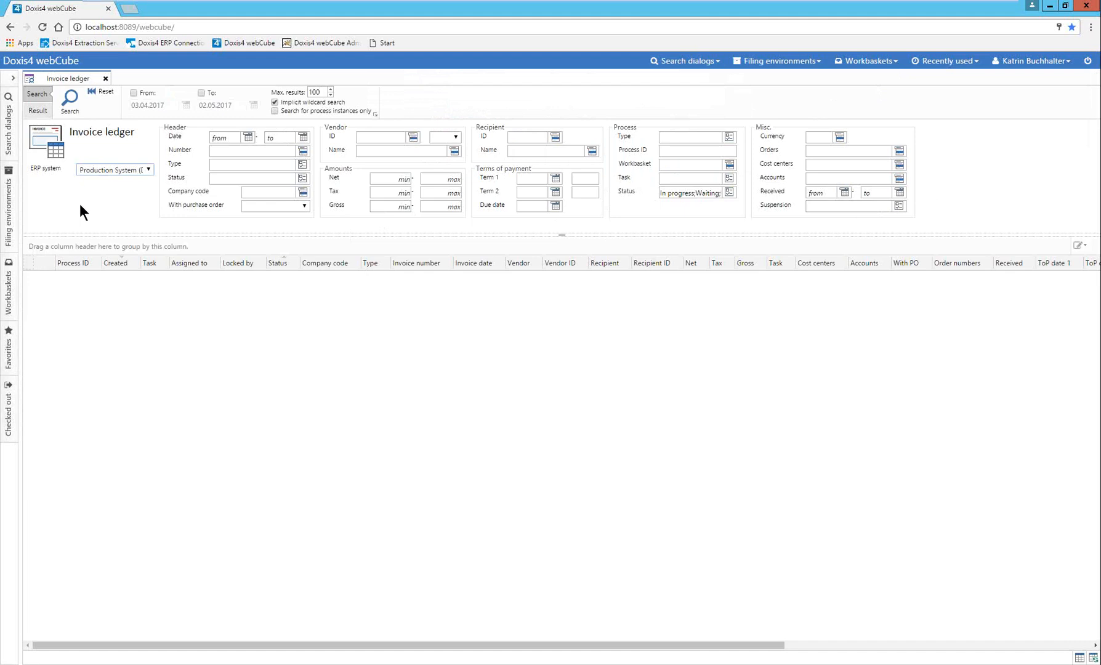
left_click(72, 103)
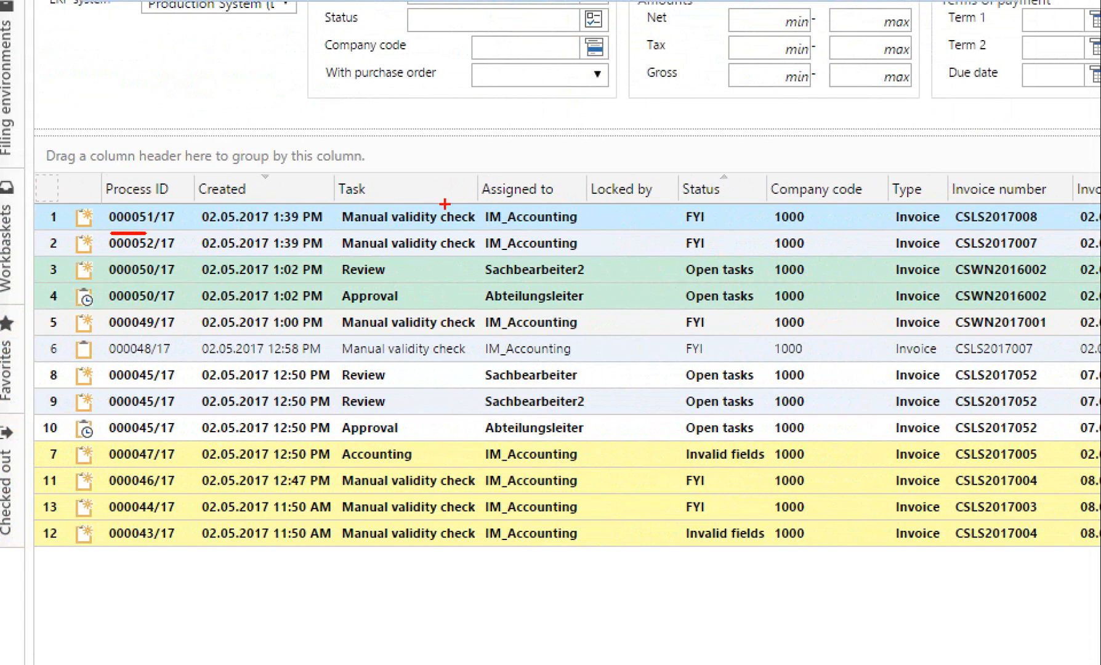
Examine the ledger's task and assignment columns, along with its amount, cost center and terms-of-payment columns.
left_click_drag(450, 190, 444, 541)
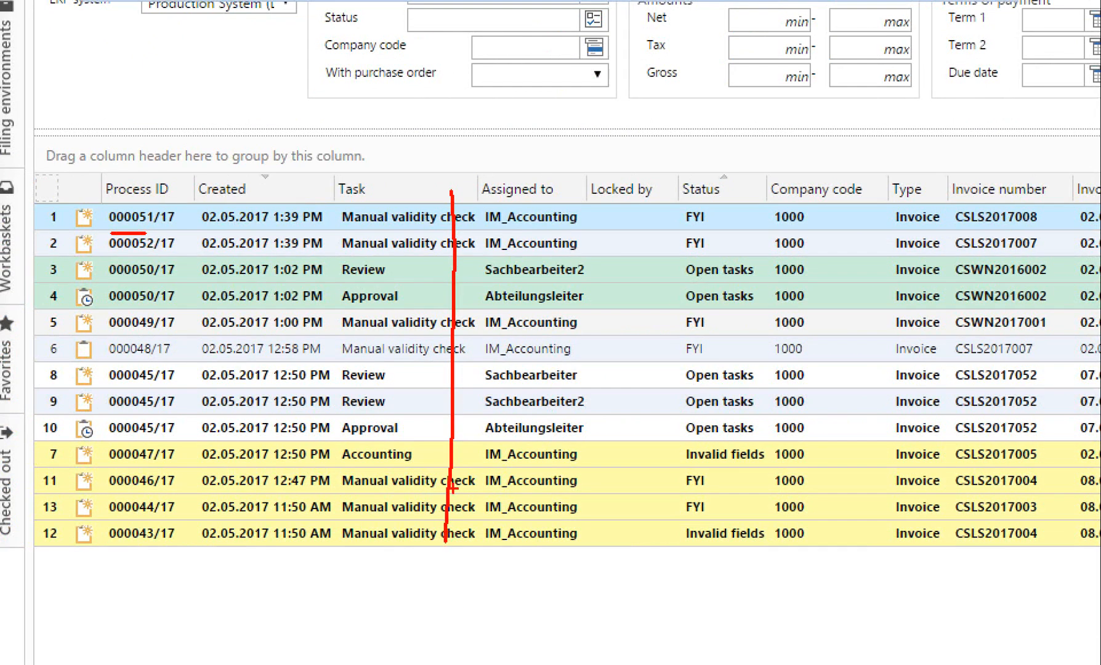
left_click_drag(321, 285, 399, 284)
left_click_drag(345, 311, 409, 307)
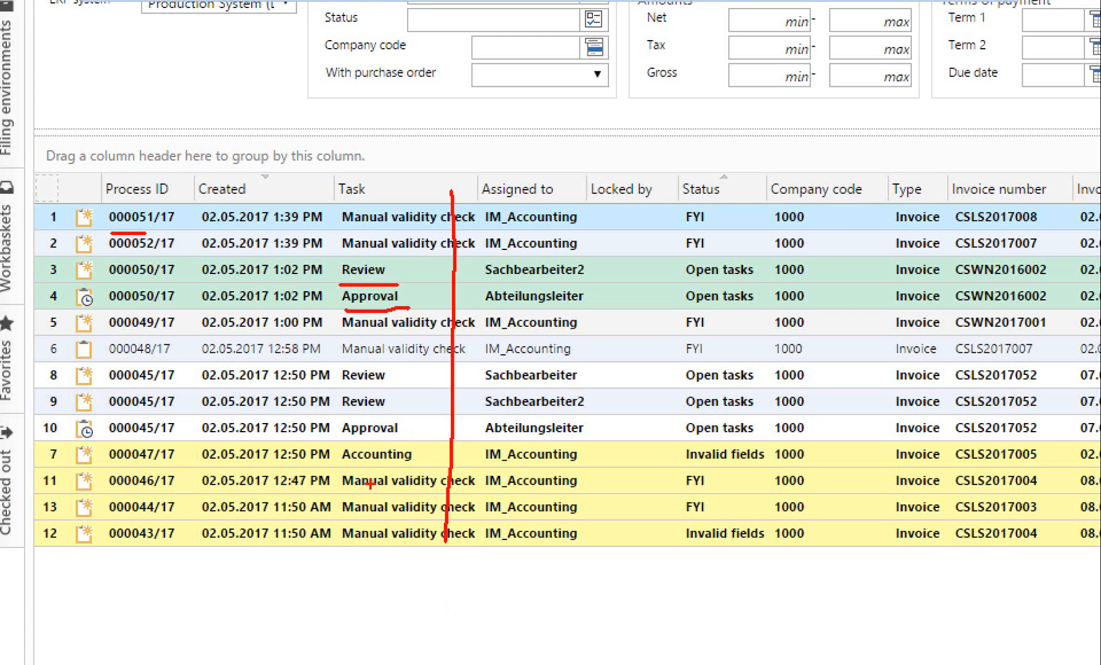
left_click_drag(338, 465, 408, 469)
left_click_drag(582, 199, 586, 545)
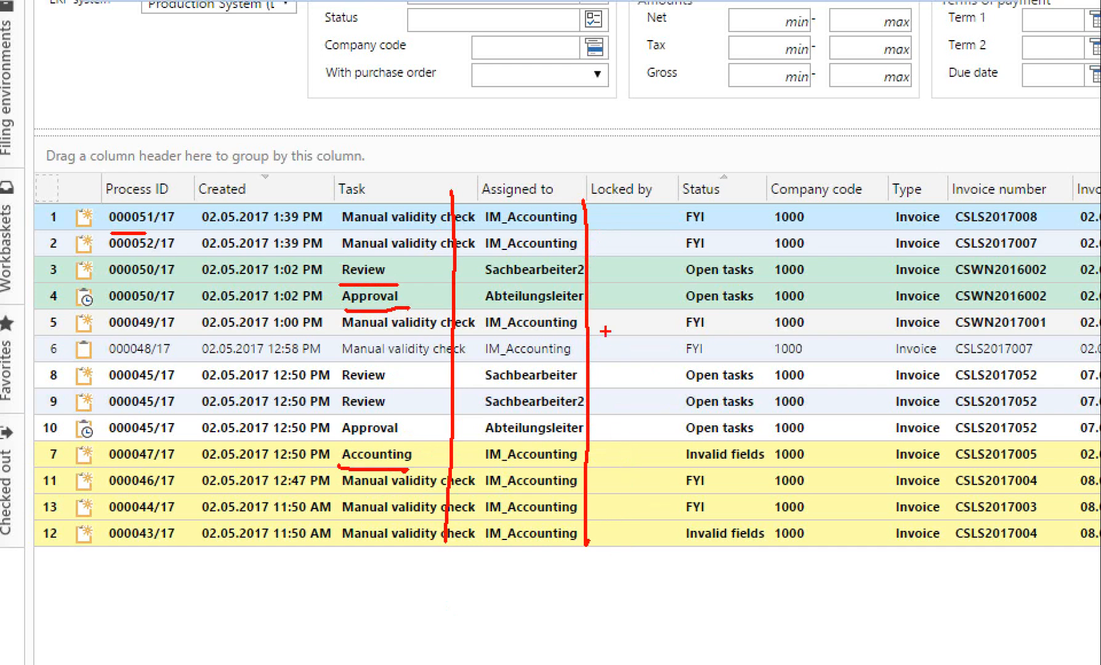
left_click_drag(487, 226, 570, 225)
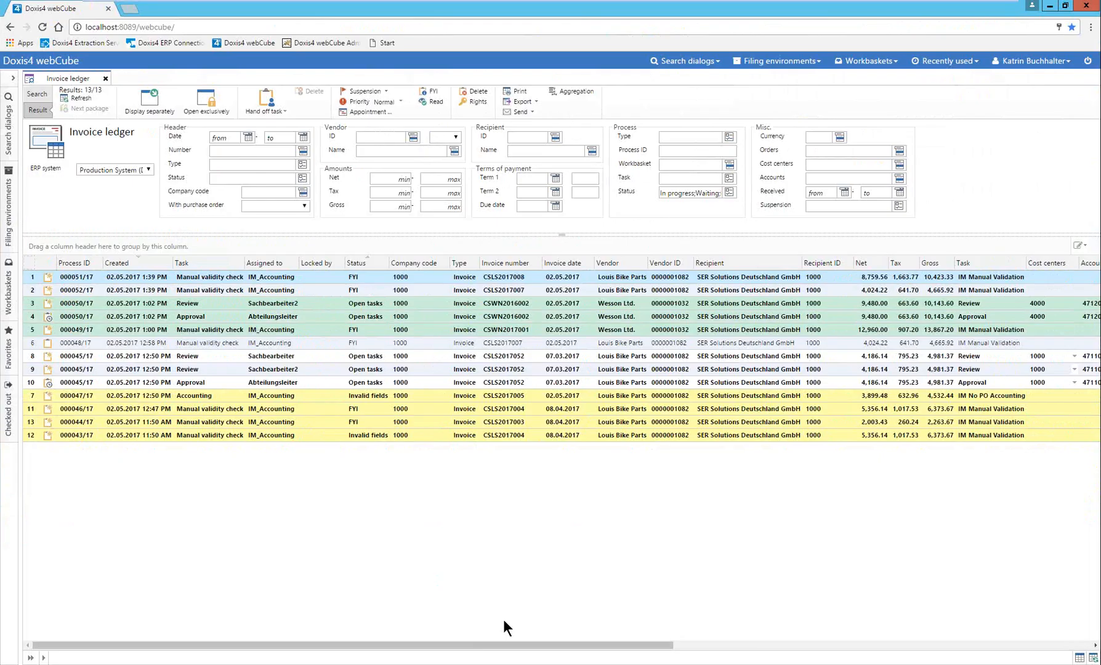
scroll(528, 647, "right", 3)
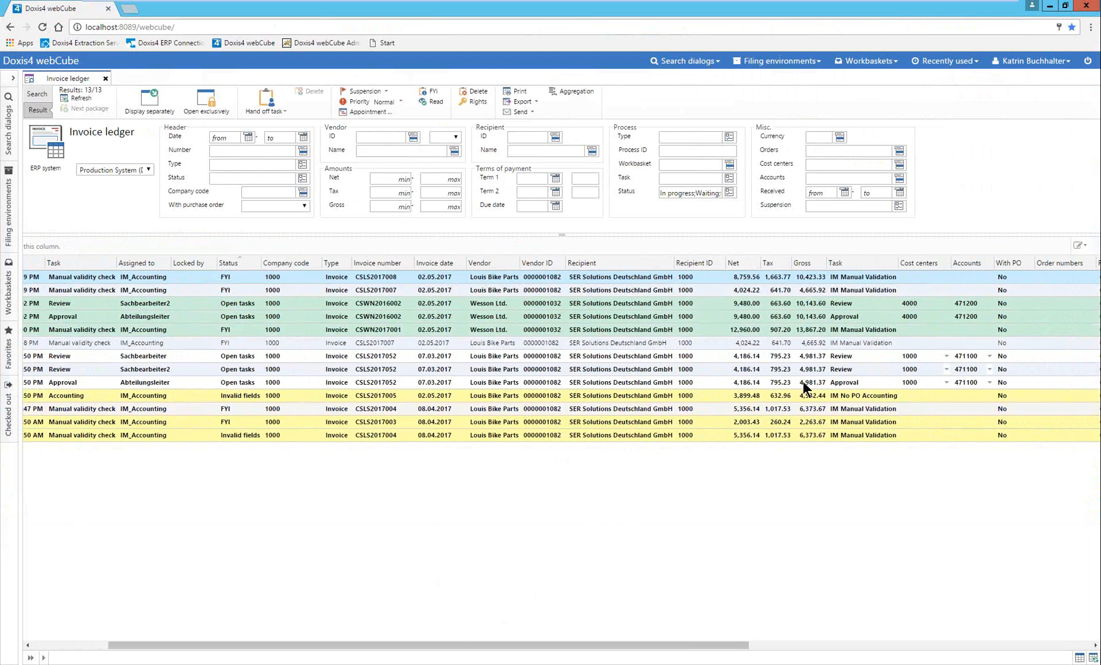
left_click_drag(687, 644, 1000, 629)
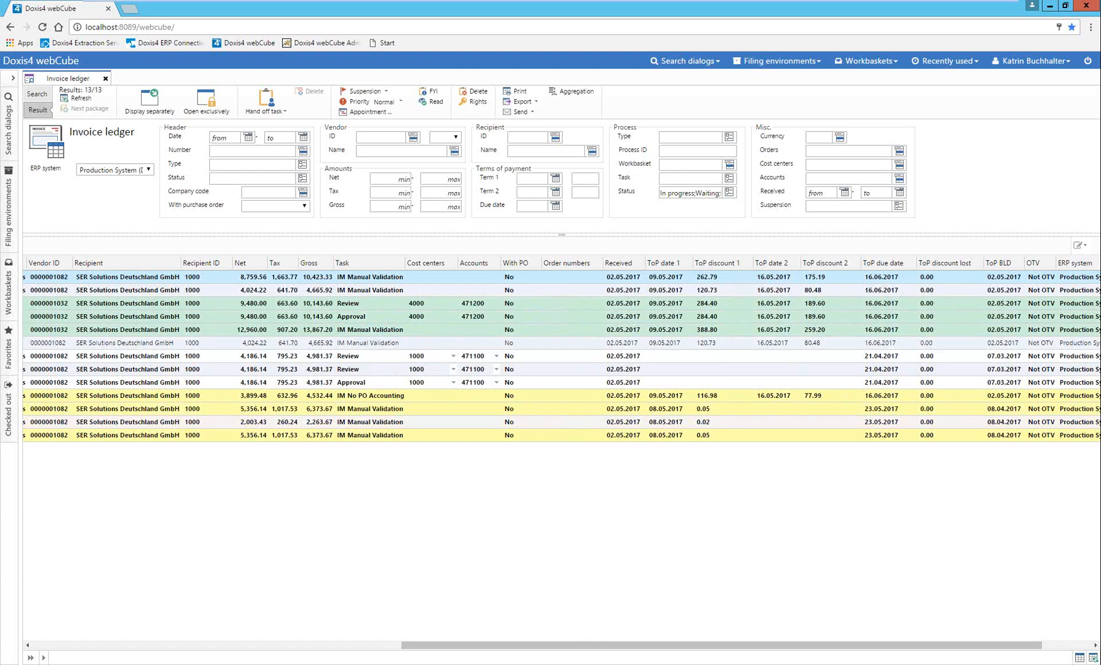
left_click_drag(636, 644, 216, 623)
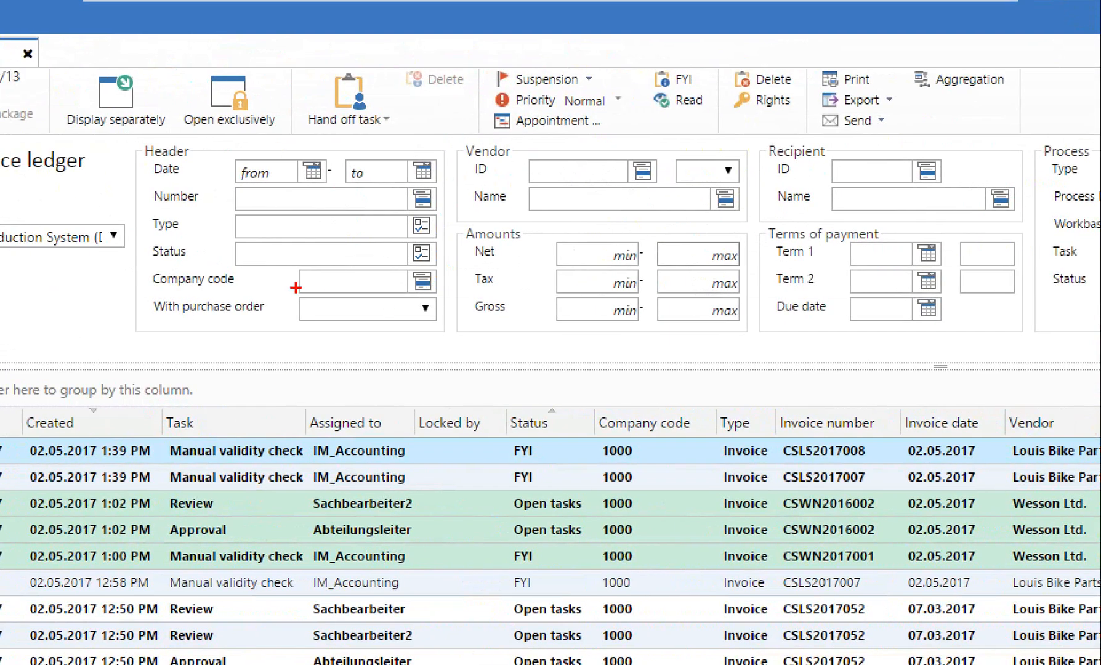
Examine the ledger's search criteria for company code, vendor name, amounts, recipient and process, including the workbasket.
left_click_drag(143, 292, 450, 289)
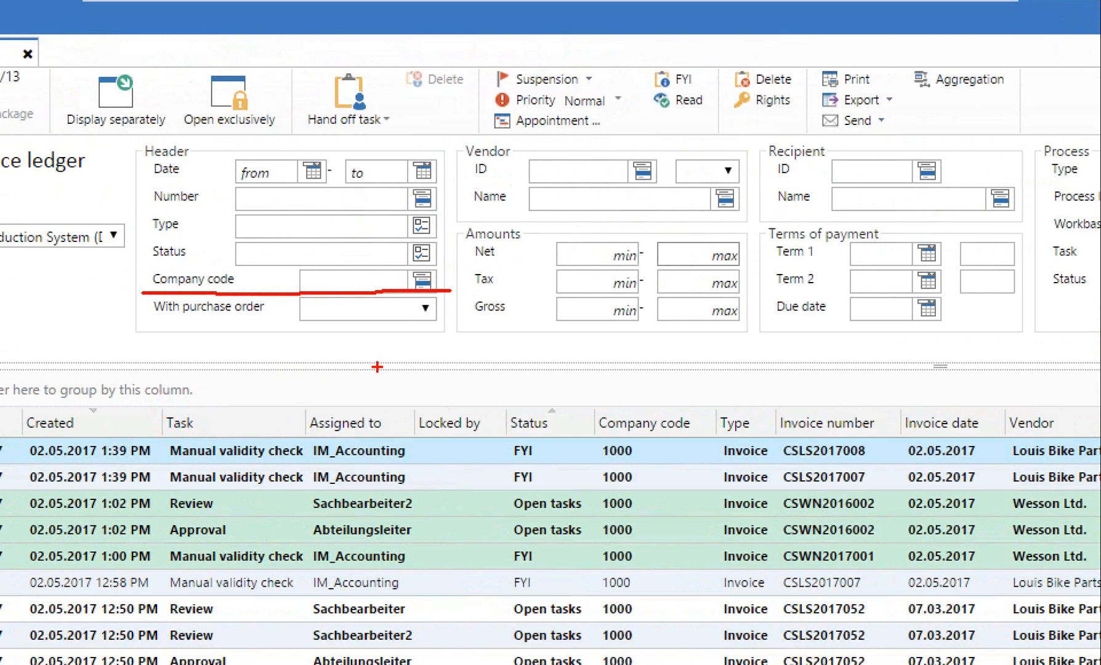
left_click_drag(540, 218, 743, 220)
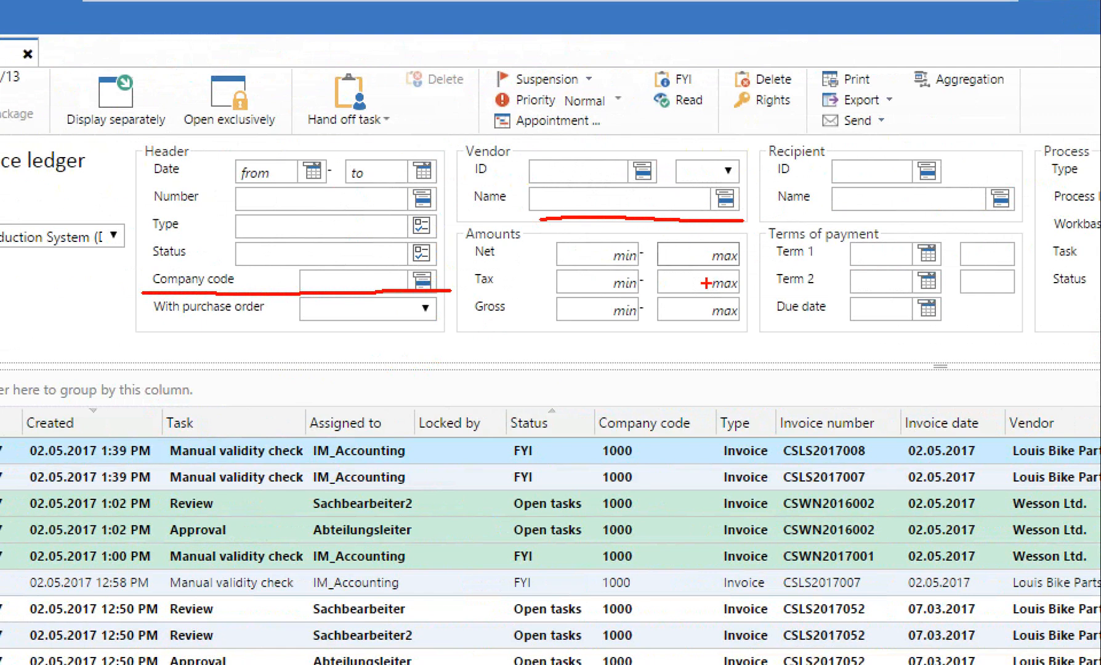
left_click_drag(557, 336, 754, 332)
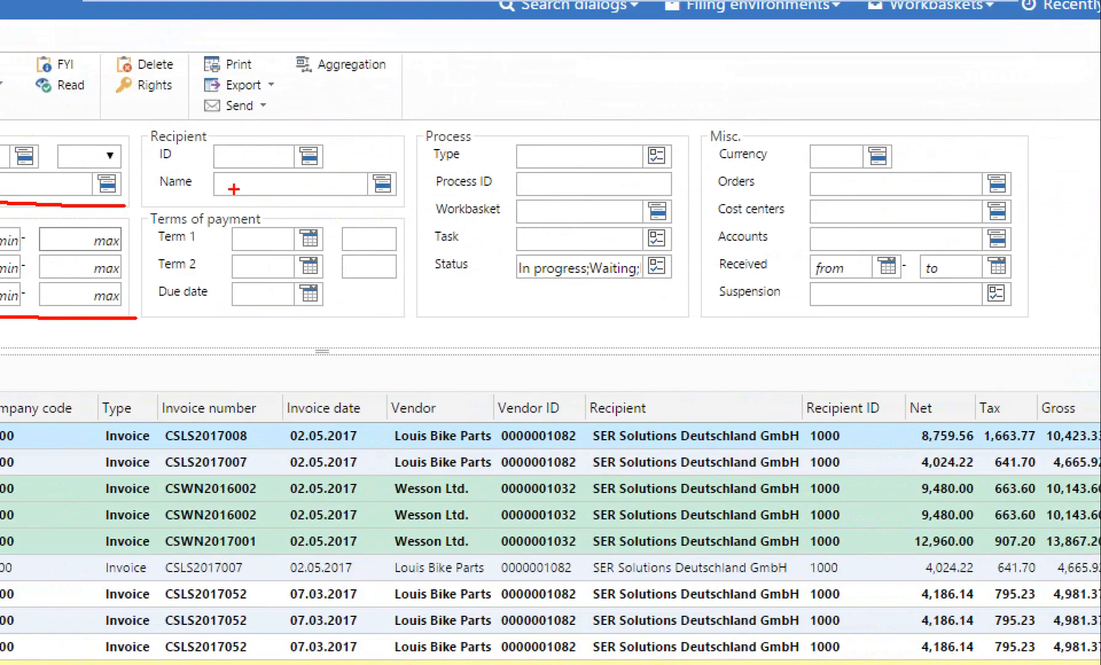
left_click_drag(212, 197, 389, 200)
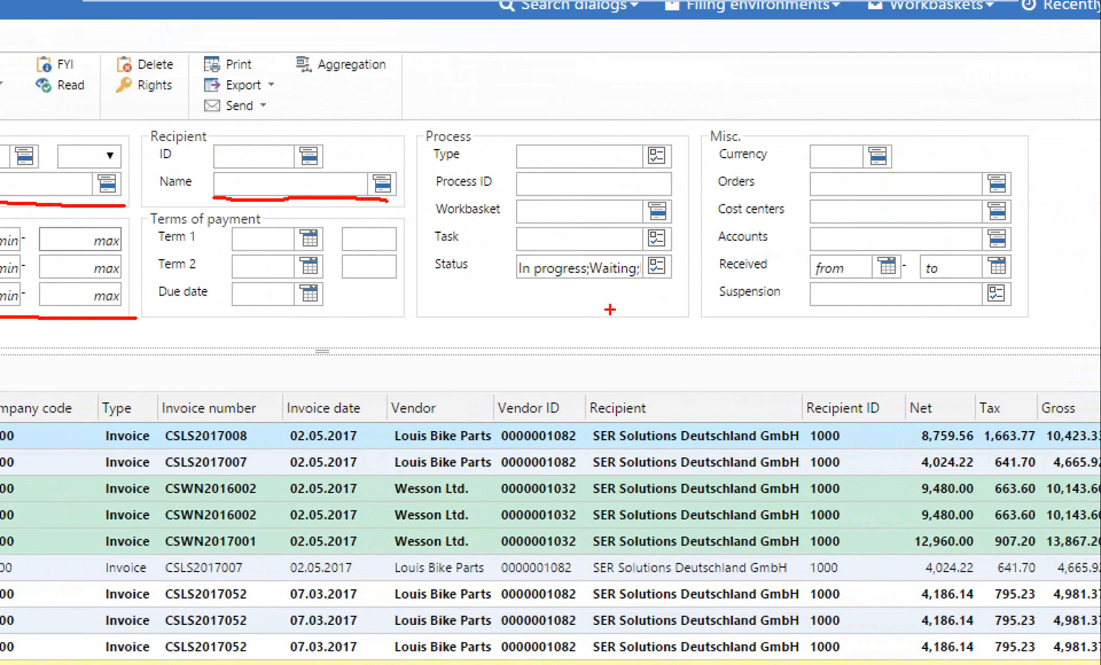
mouse_move(679, 127)
left_mouse_down()
mouse_move(685, 321)
mouse_move(662, 321)
left_mouse_up()
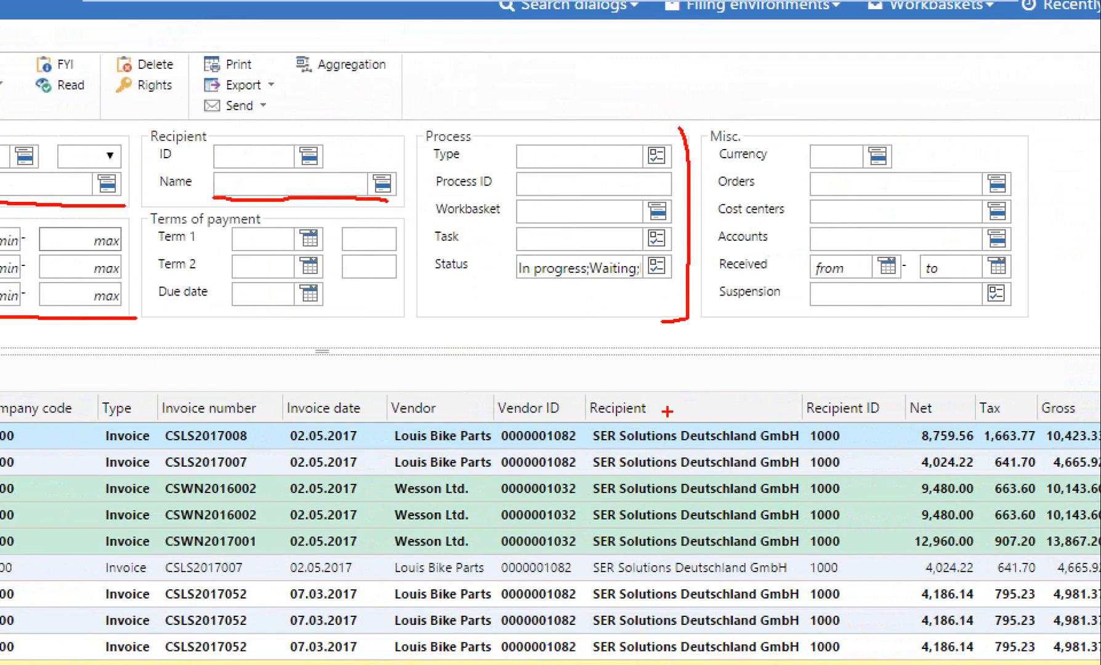
left_click_drag(435, 218, 517, 220)
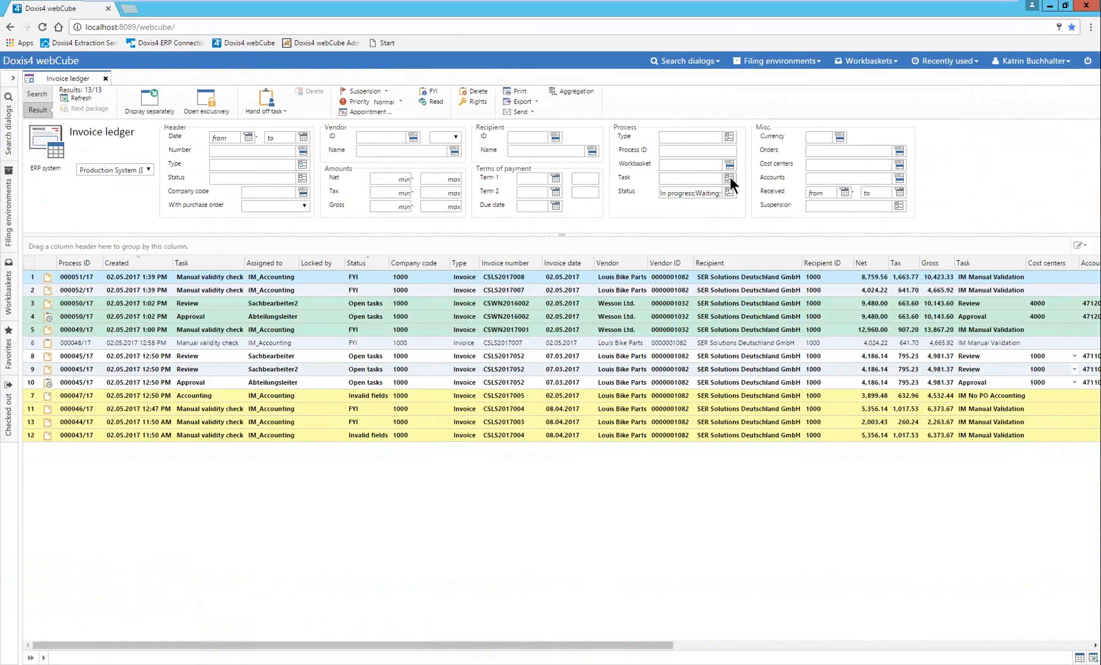
Search the ledger for invoices with the Approval task and review their tasks and assignees.
left_click(728, 178)
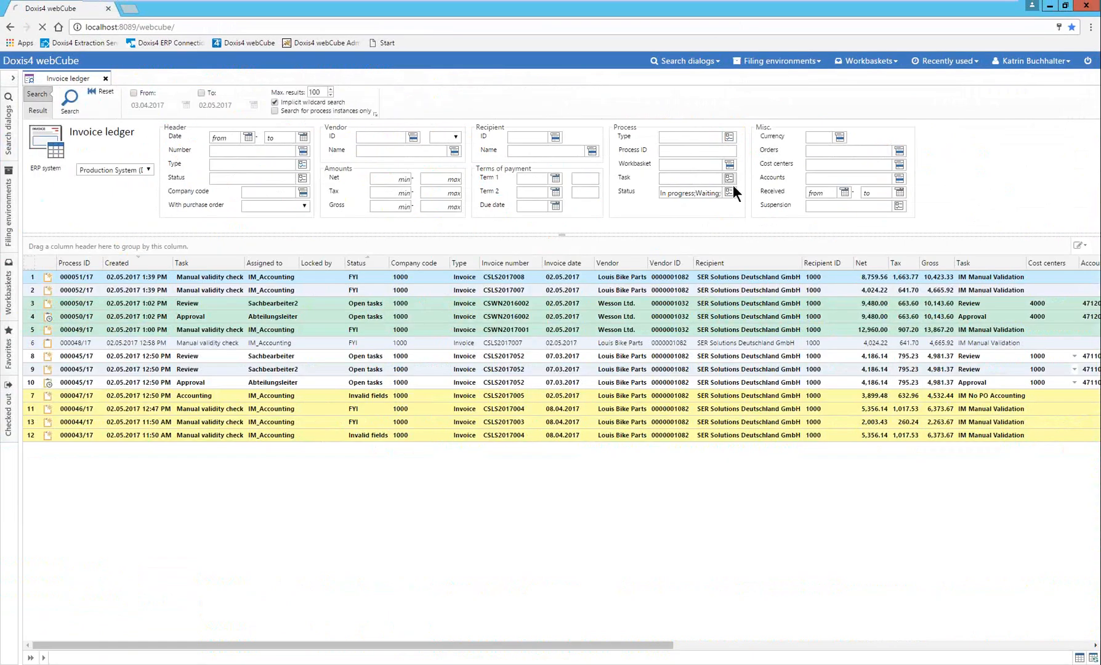
mouse_move(875, 224)
left_mouse_down()
mouse_move(881, 253)
mouse_move(883, 206)
left_mouse_up()
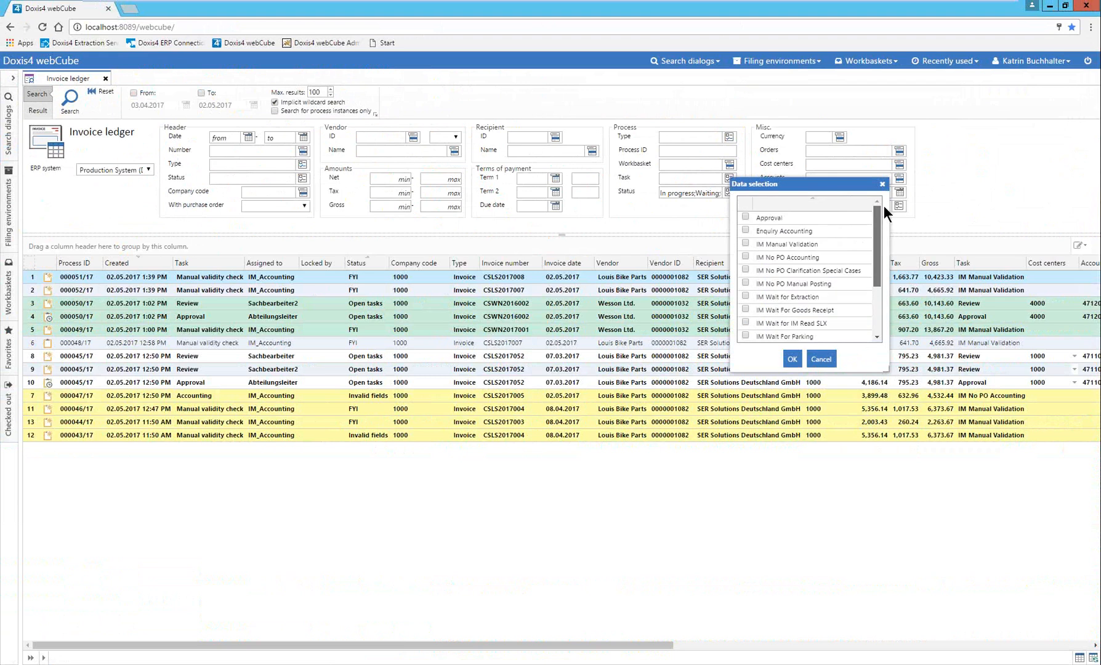
left_click(745, 217)
left_click(791, 359)
left_click(70, 100)
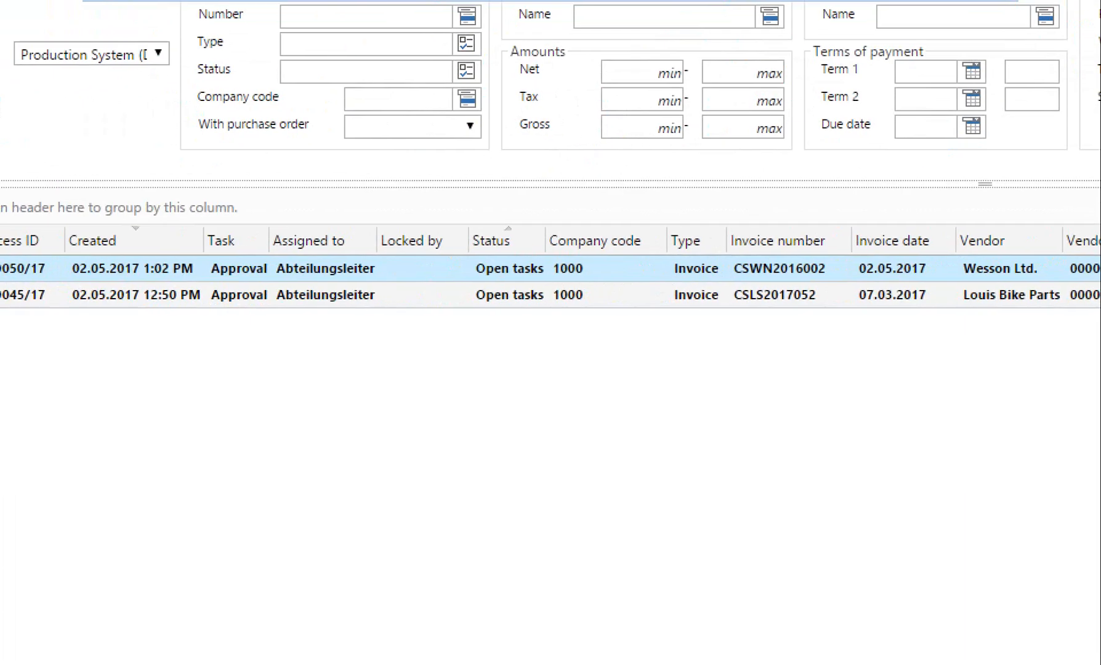
left_click_drag(209, 315, 374, 315)
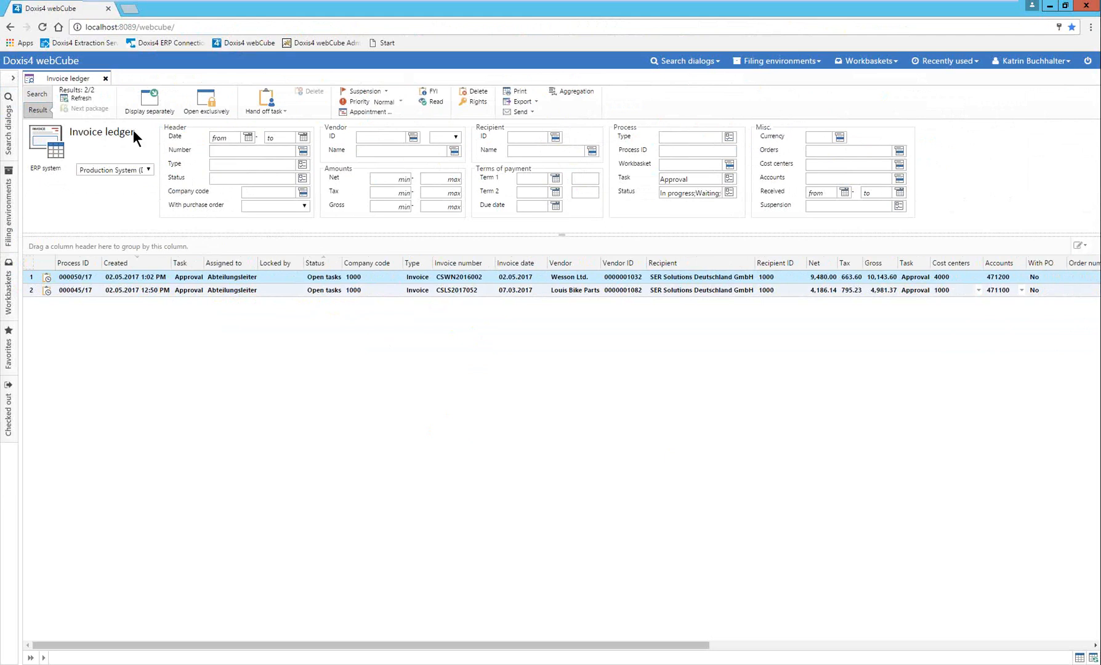
Remove the Approval task criterion and search the ledger again.
left_click(728, 179)
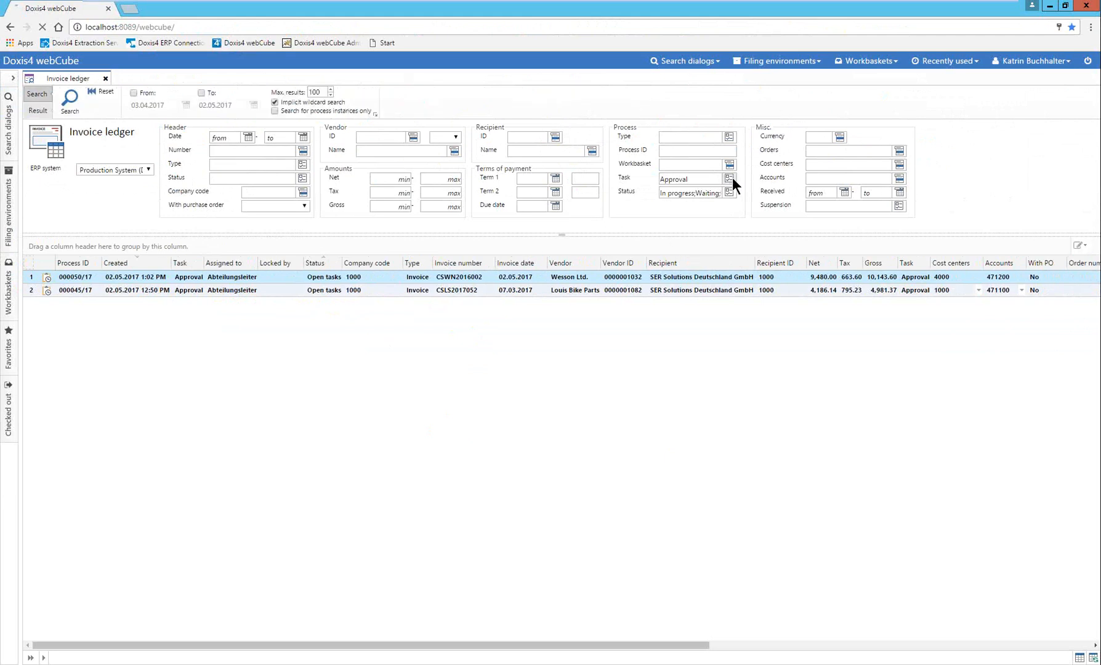
left_click(748, 216)
left_click(793, 359)
left_click(70, 101)
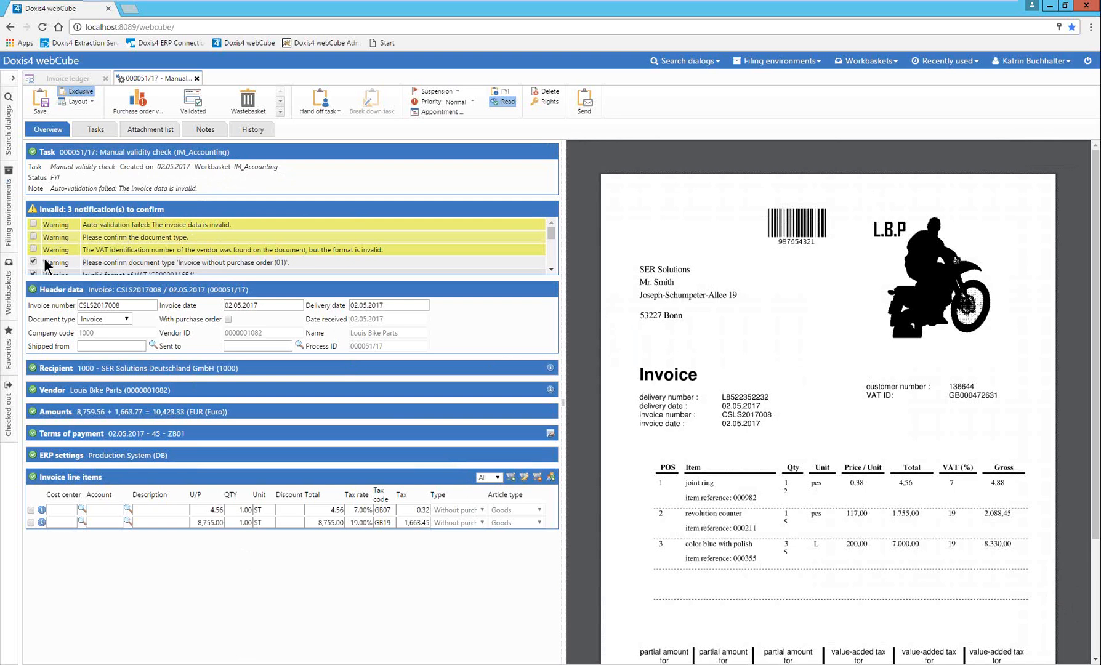
Confirm the warnings on failed auto-validation, document type and vendor VAT identification format, and look through the invoice's notifications.
left_click(34, 224)
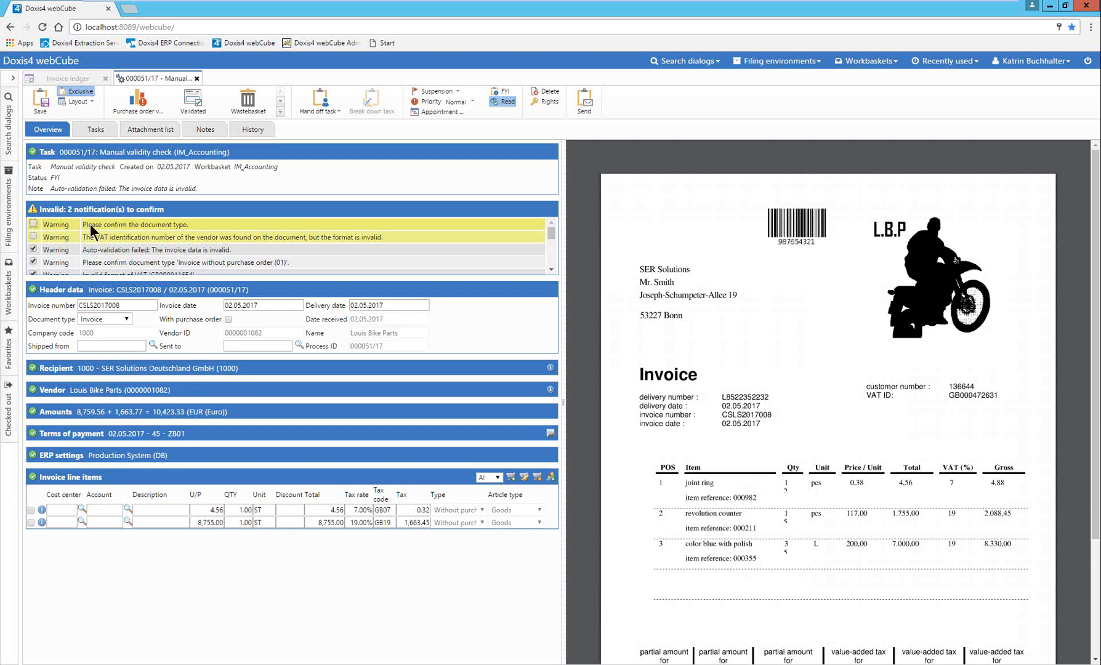
left_click(34, 224)
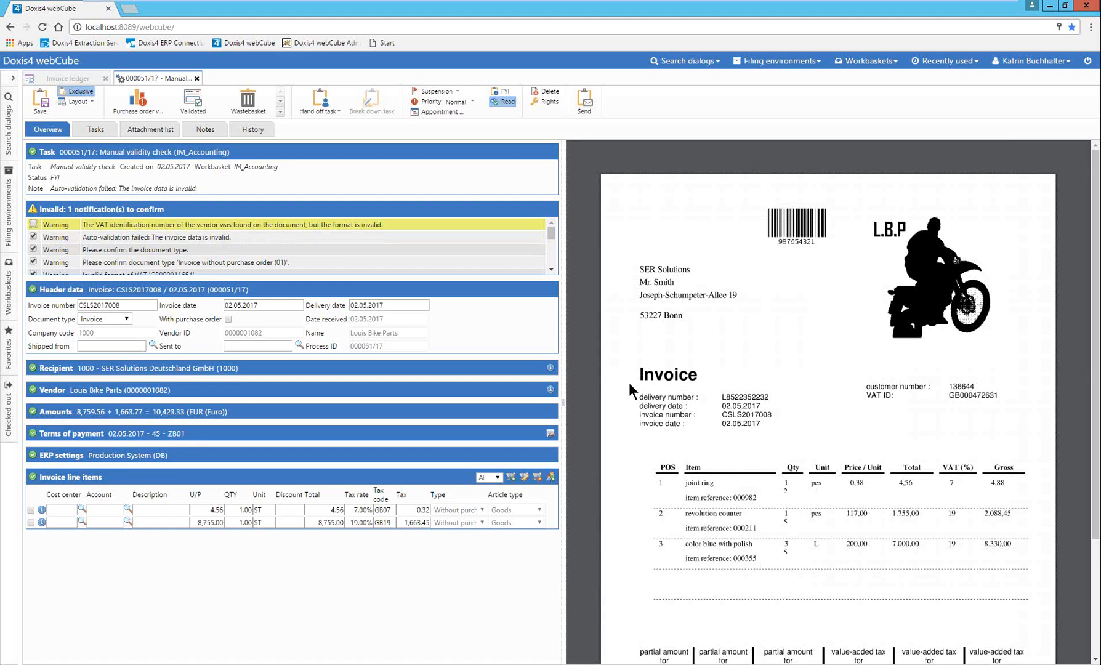
left_click(33, 223)
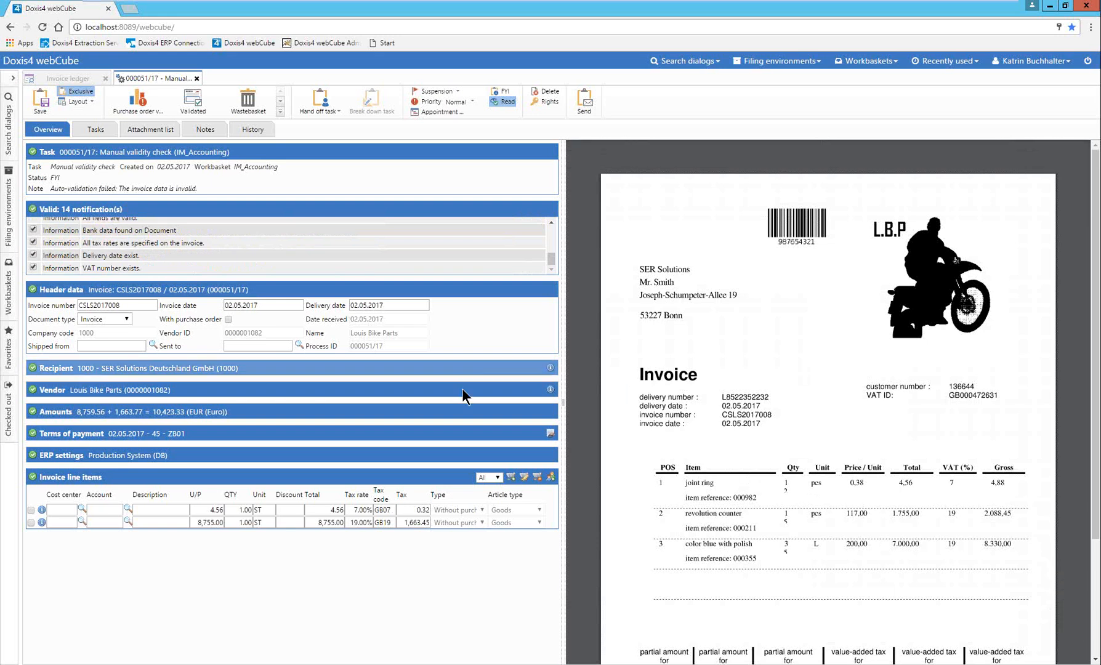
left_click_drag(549, 257, 550, 233)
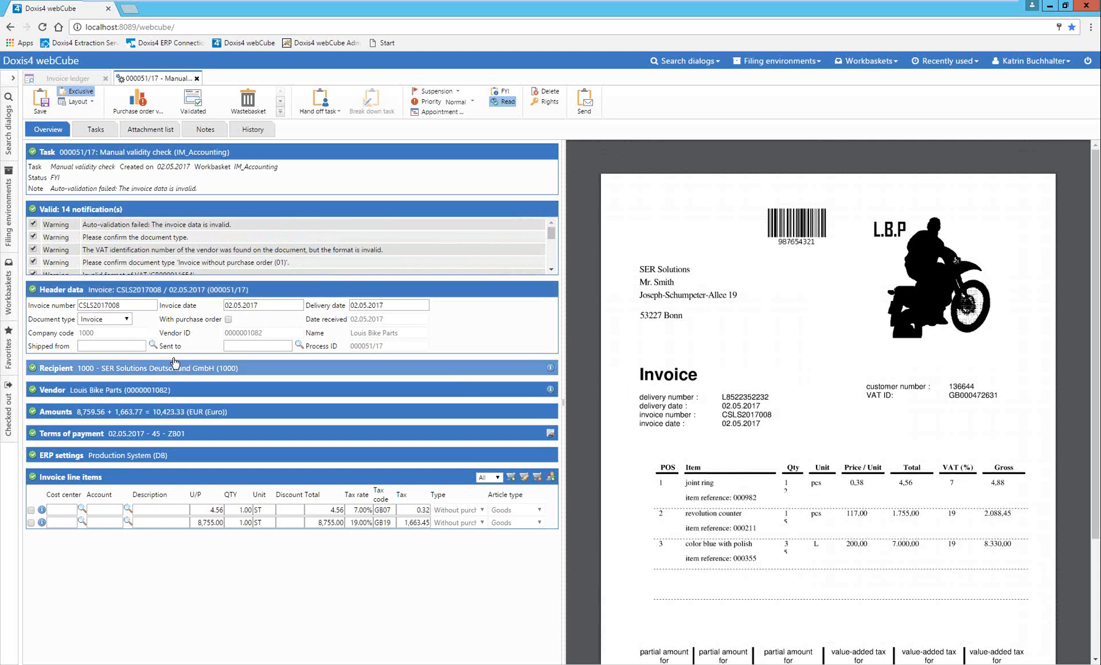
Check the invoice's recipient details, collapse them and expand the vendor details.
left_click(86, 370)
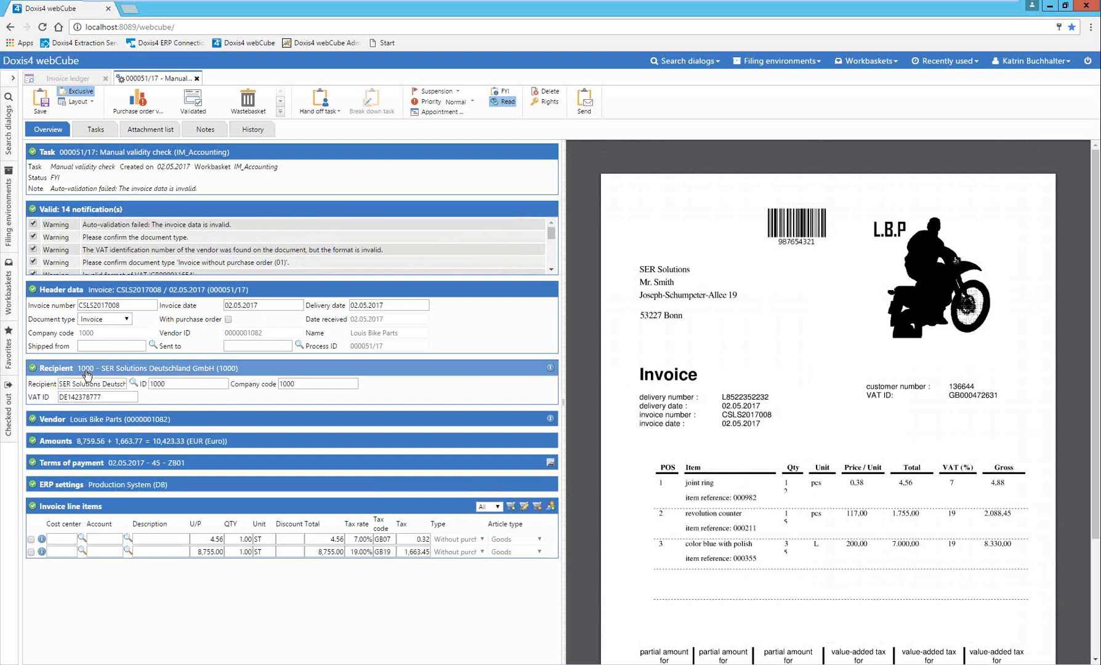
left_click(89, 369)
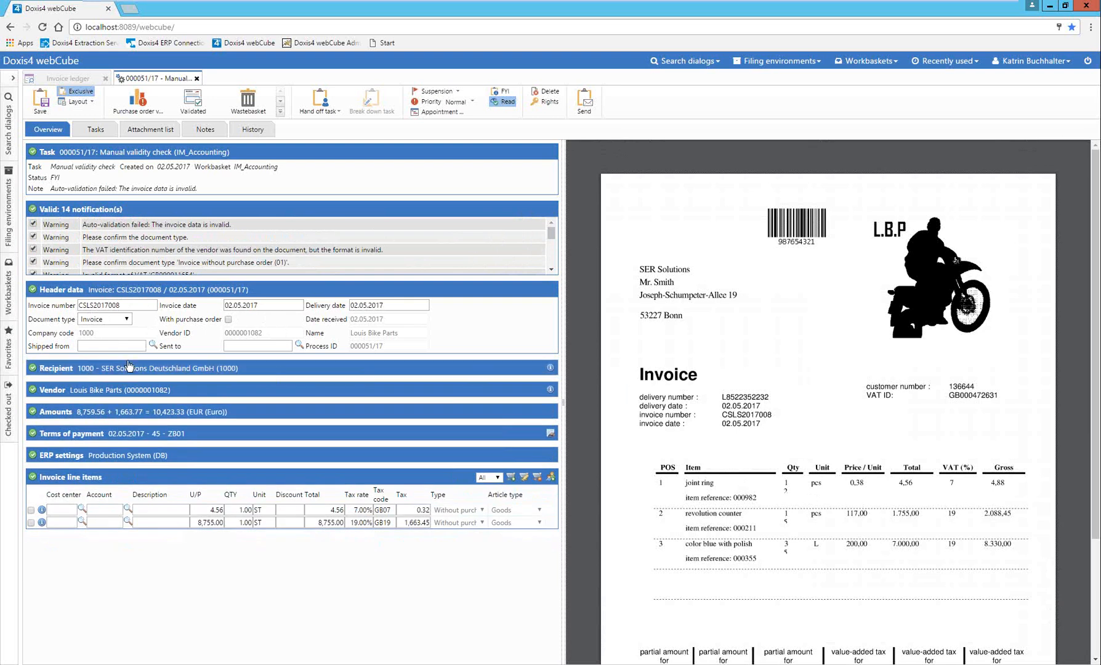
left_click(97, 390)
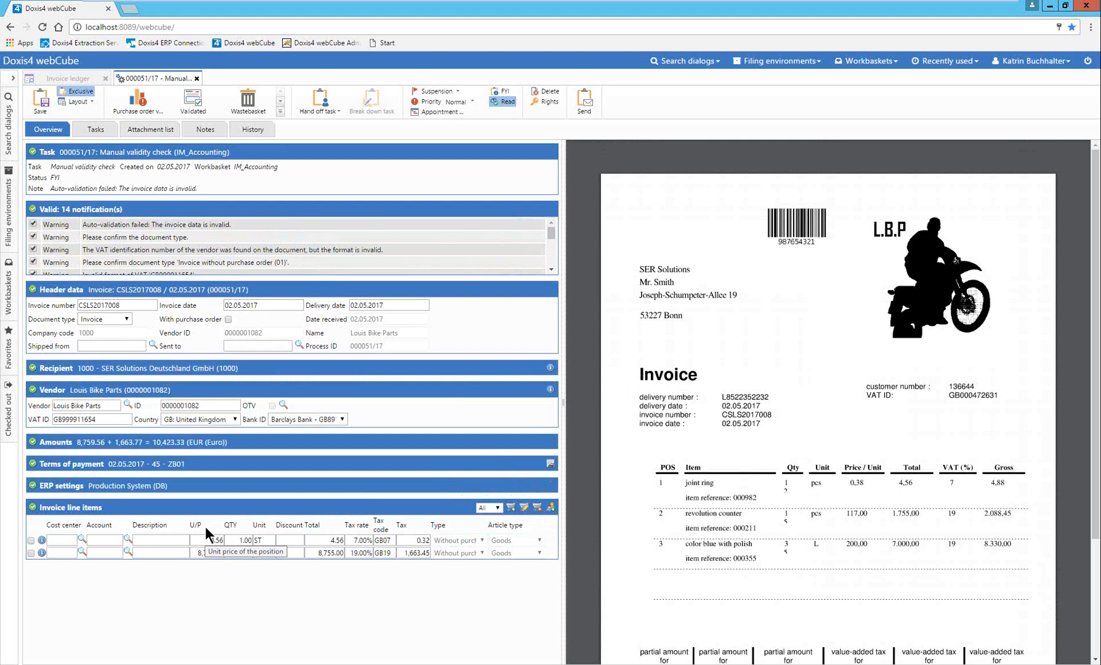
Open the vendor search, list the vendors without a name filter, and narrow the search to the name "Wess".
left_click(126, 404)
left_click_drag(152, 349, 94, 349)
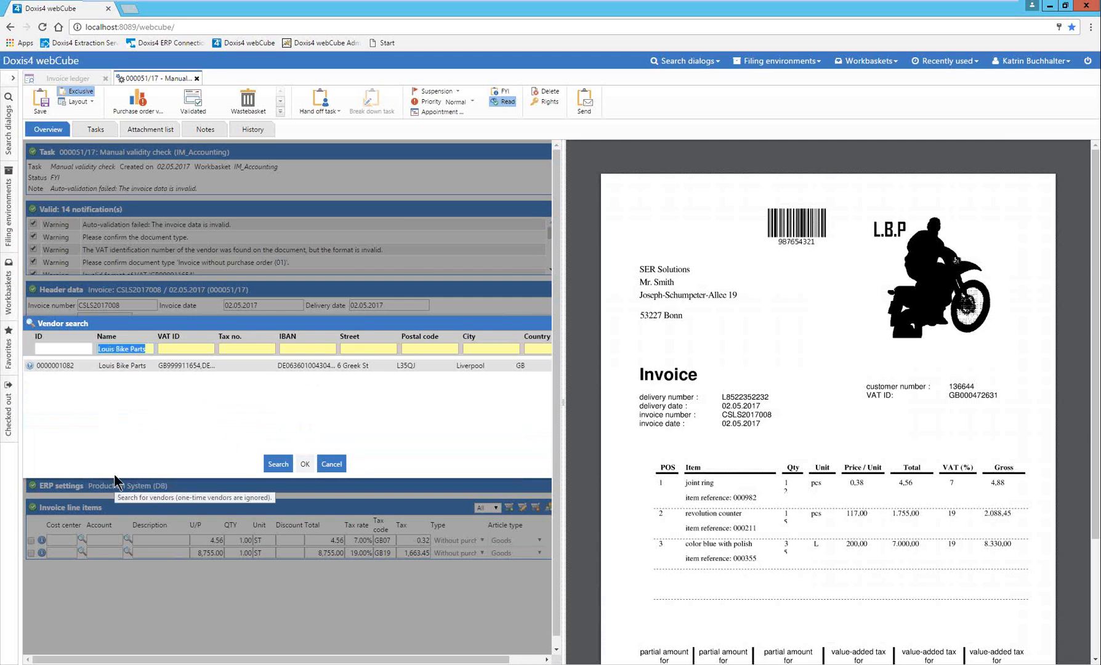
key("Delete")
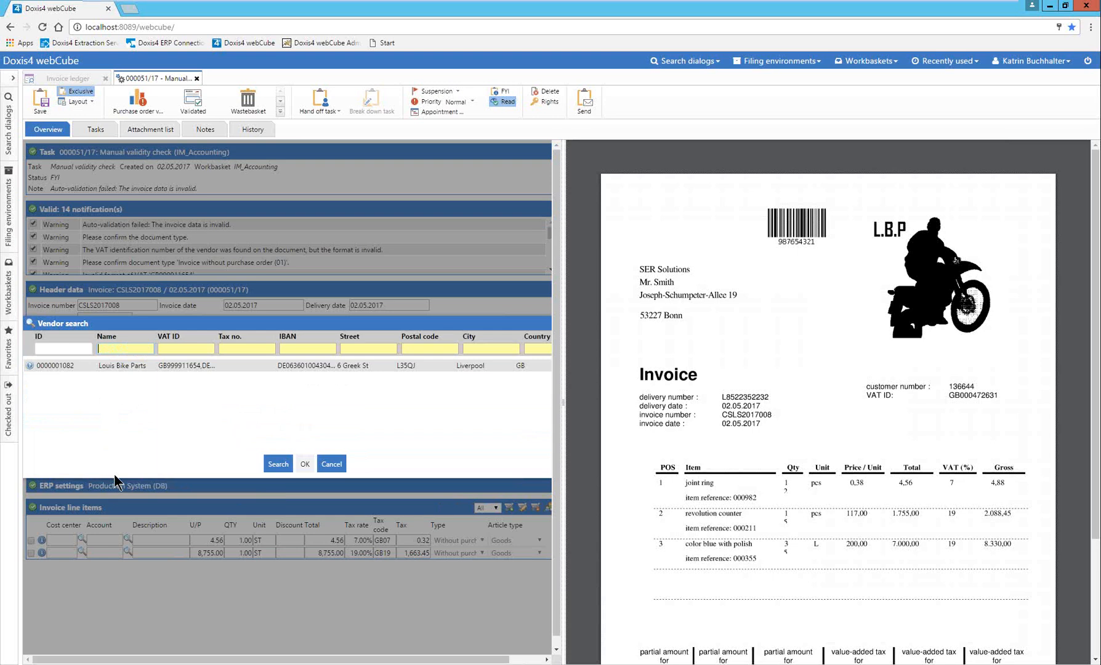
left_click(285, 467)
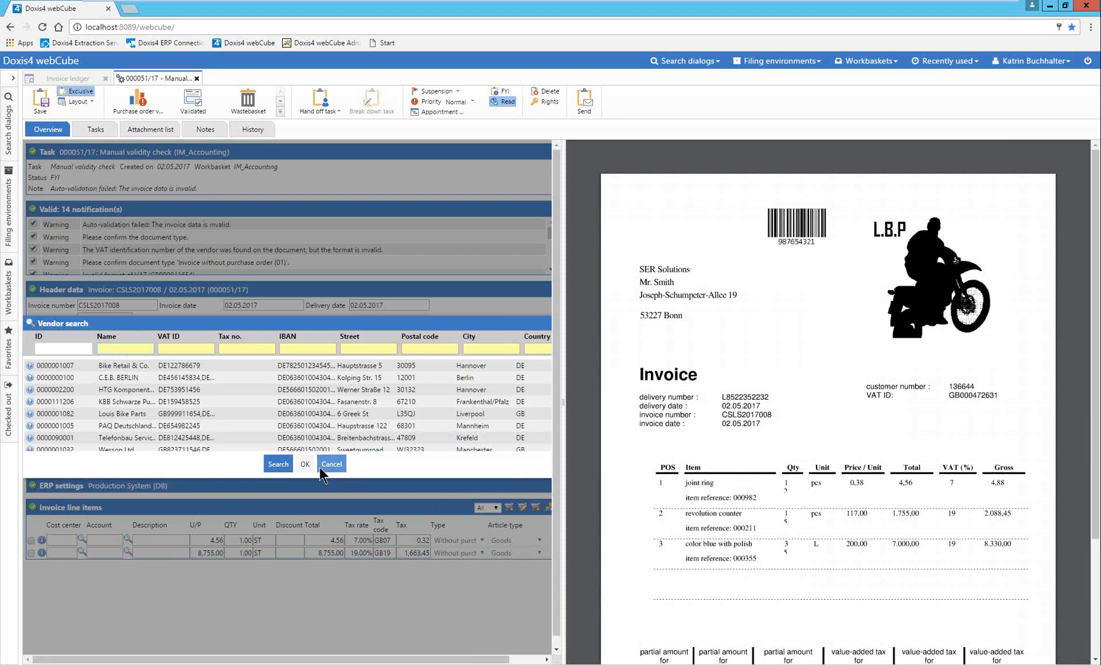
scroll(182, 430, "down", 3)
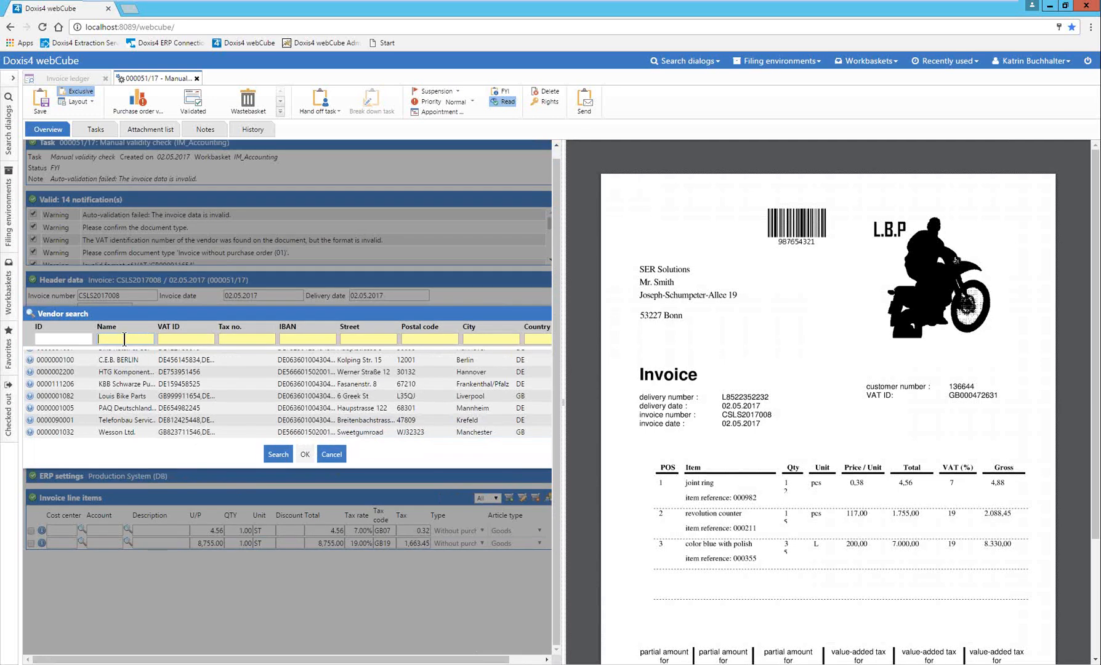
type("Wess")
left_click(271, 454)
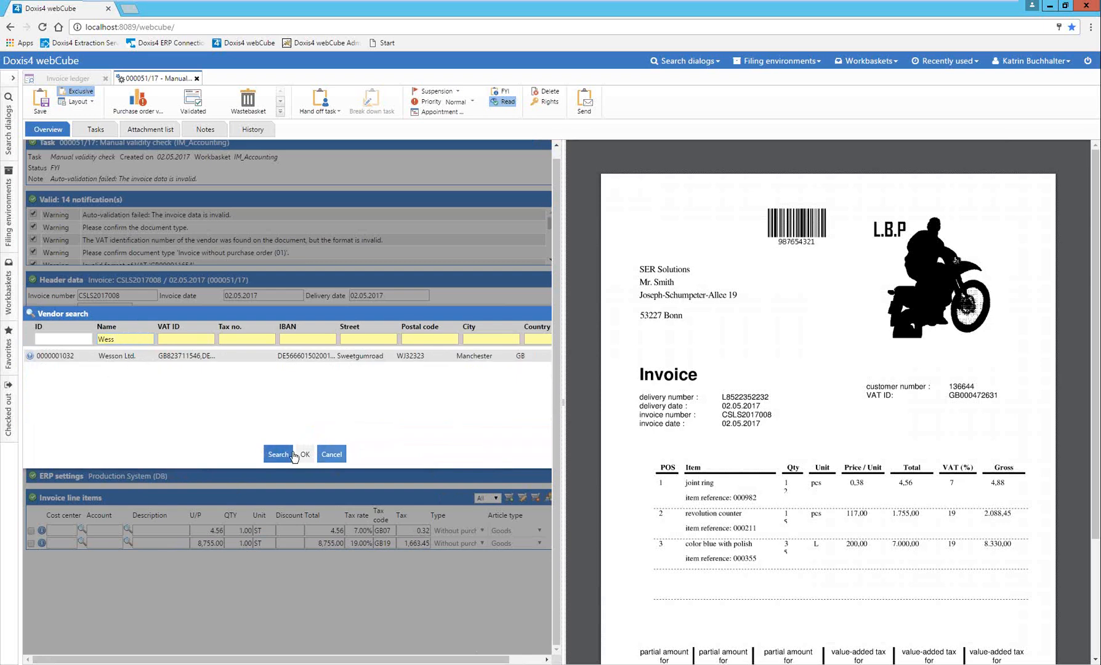
Cancel the vendor search and review the invoice's amounts, terms of payment and ERP settings, collapsing each section after checking it.
left_click(330, 454)
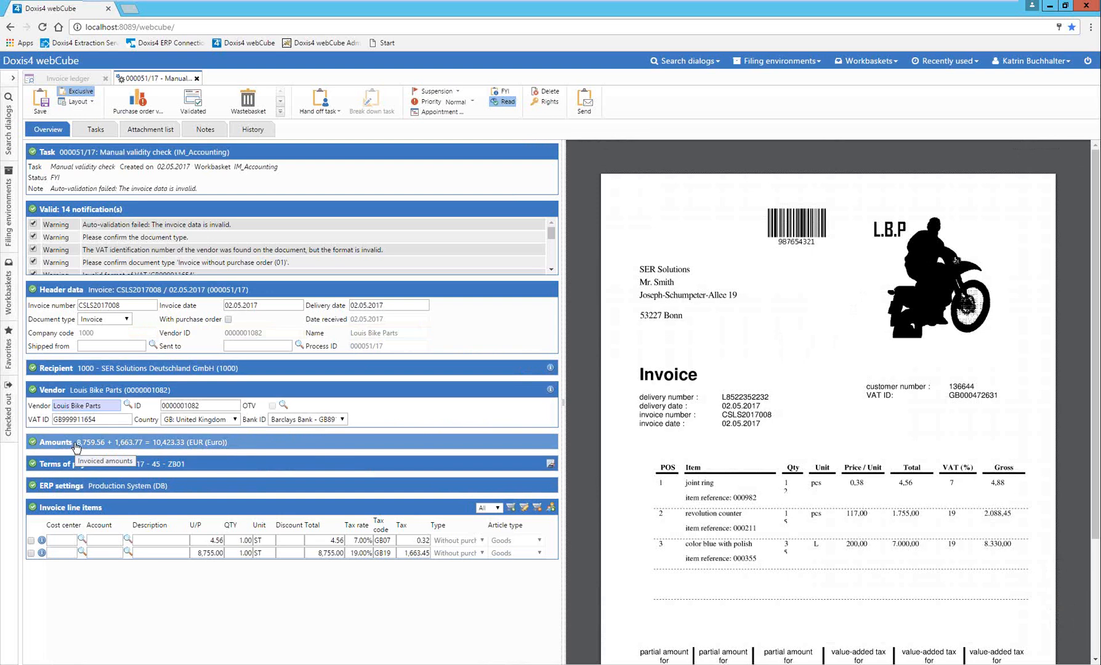
left_click(75, 443)
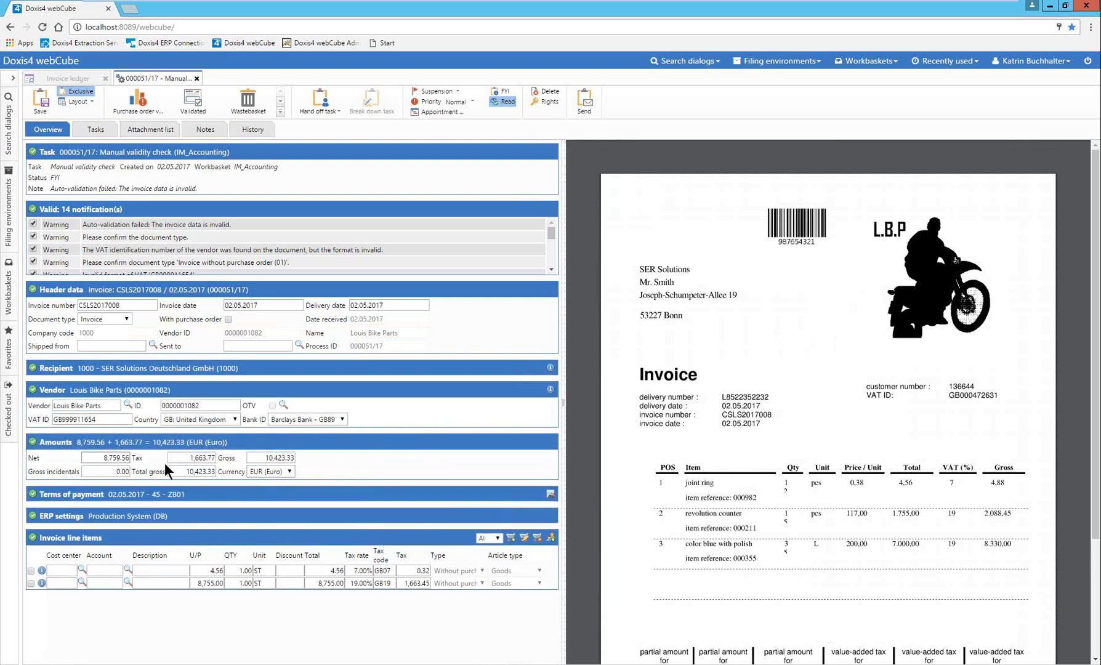
left_click(94, 444)
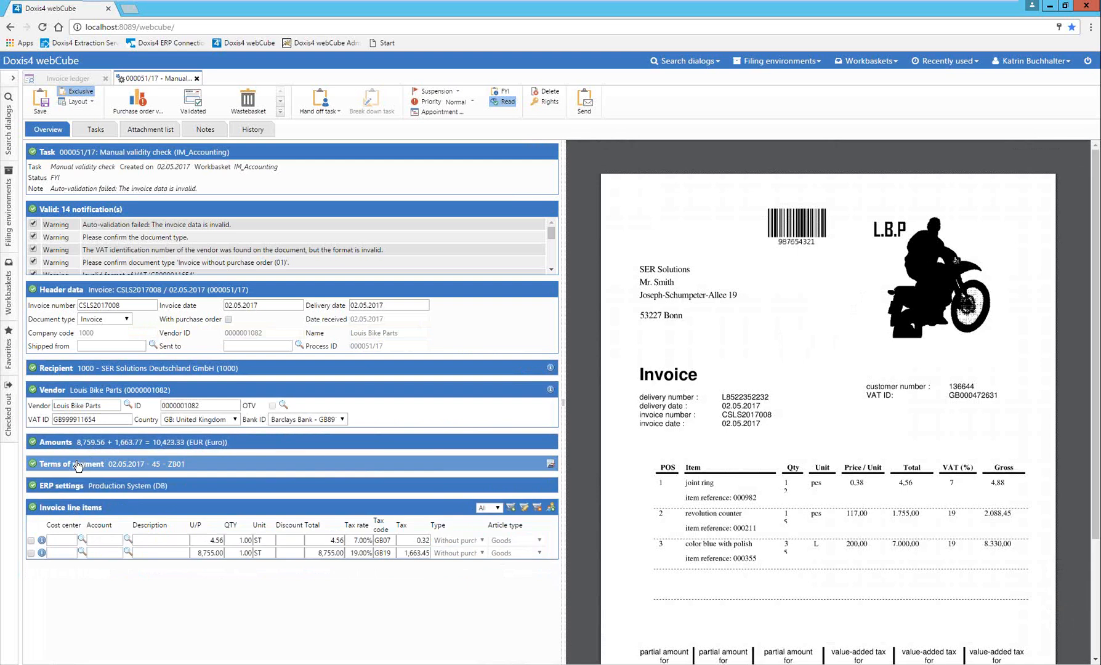
left_click(78, 465)
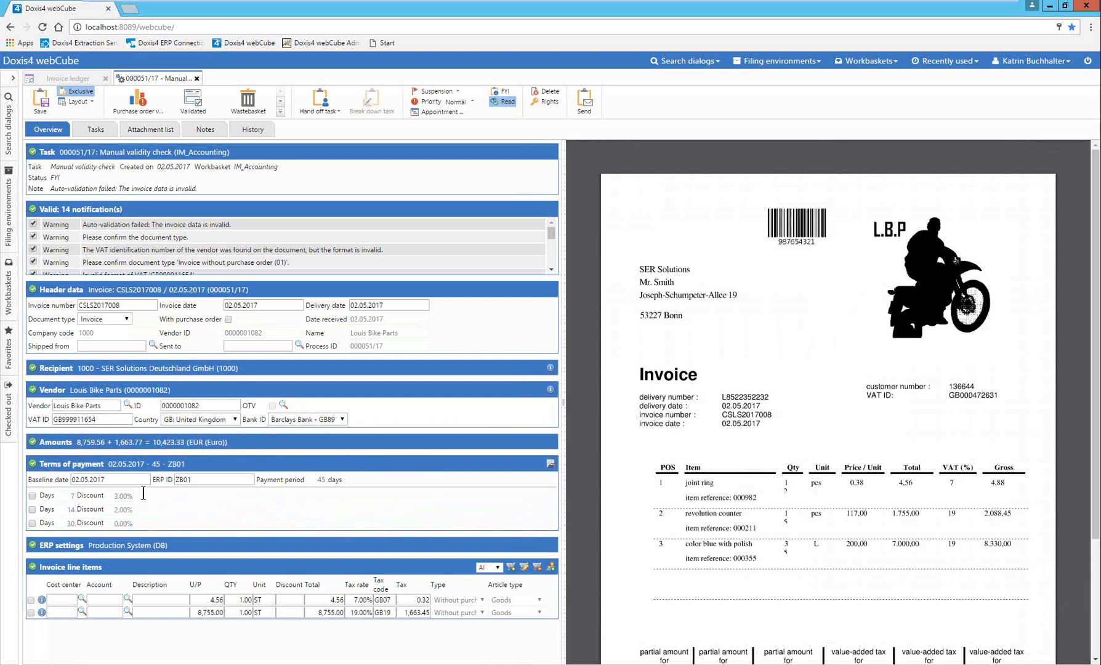
left_click(110, 471)
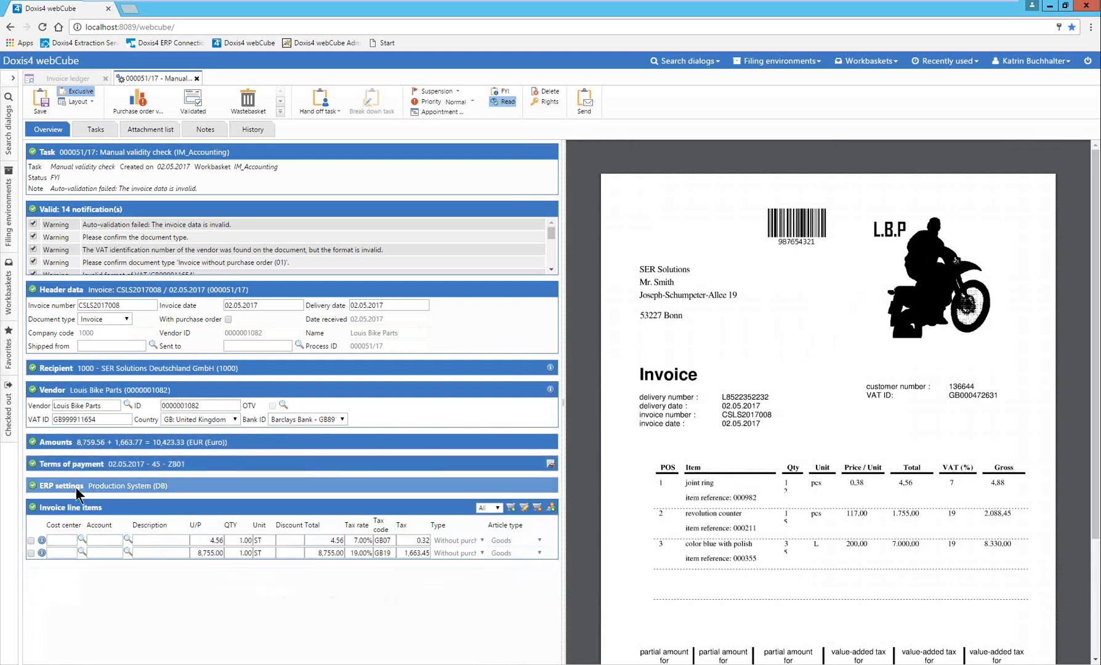
left_click(109, 492)
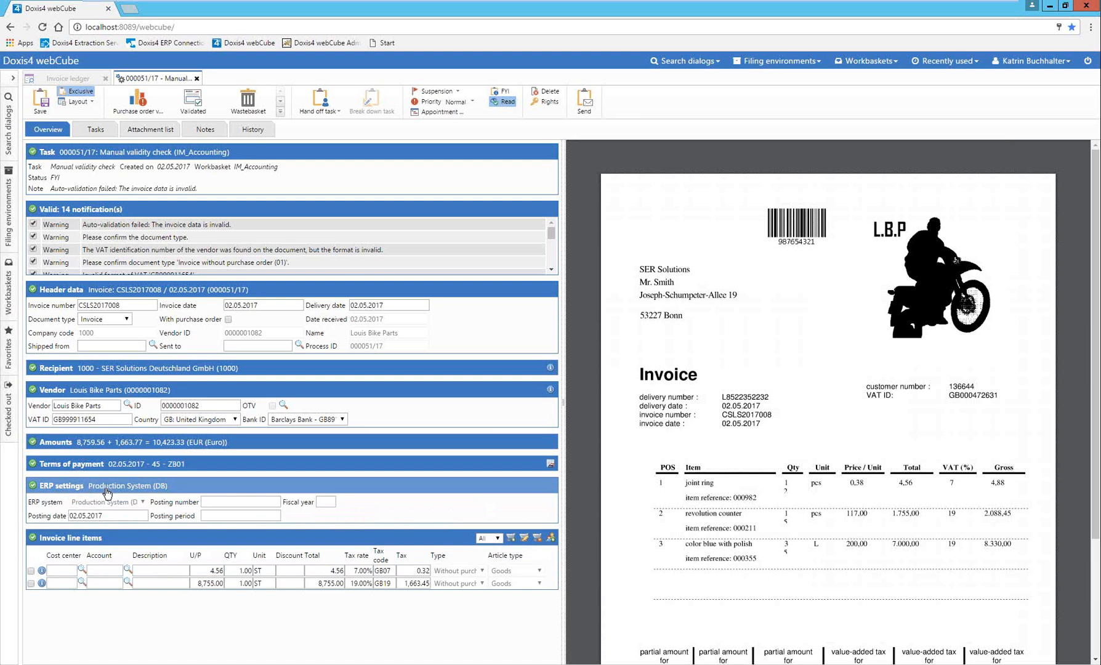
left_click(110, 486)
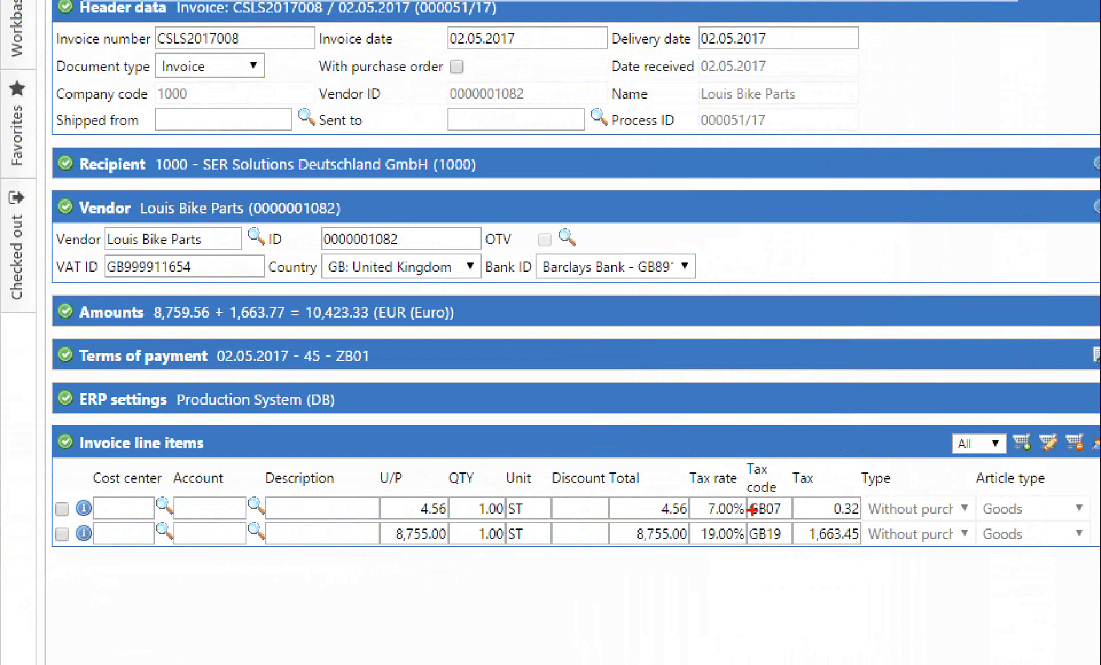
mouse_move(701, 519)
left_mouse_down()
mouse_move(739, 517)
mouse_move(733, 546)
mouse_move(744, 553)
left_mouse_up()
mouse_move(93, 492)
left_mouse_down()
mouse_move(241, 490)
mouse_move(333, 514)
left_mouse_up()
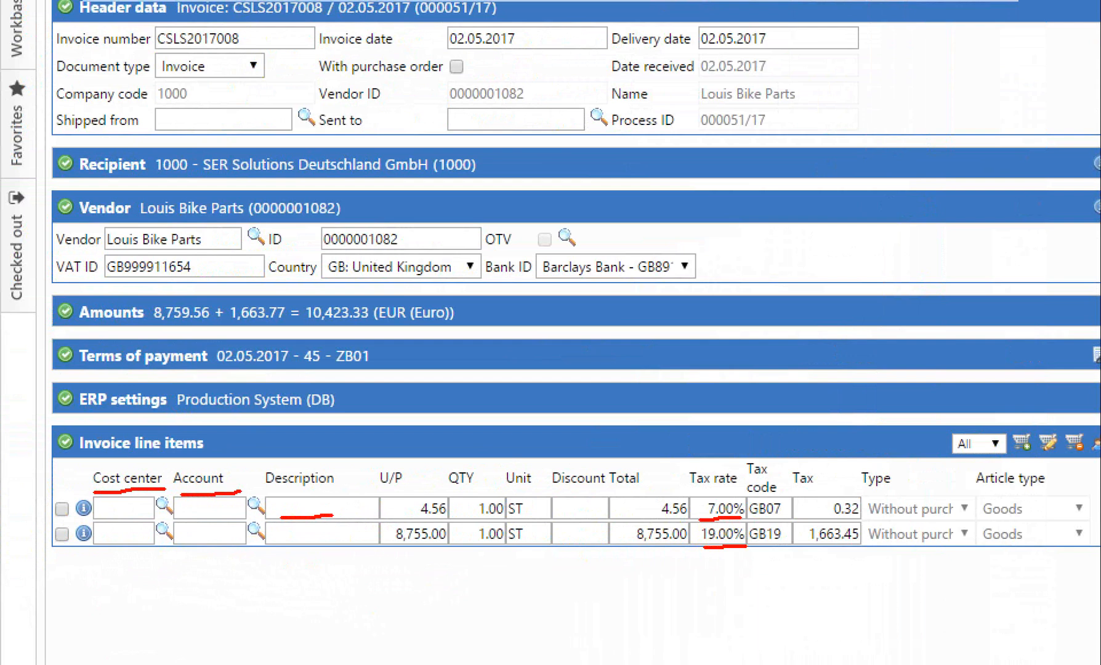
left_click_drag(399, 516, 456, 517)
left_click_drag(469, 517, 509, 517)
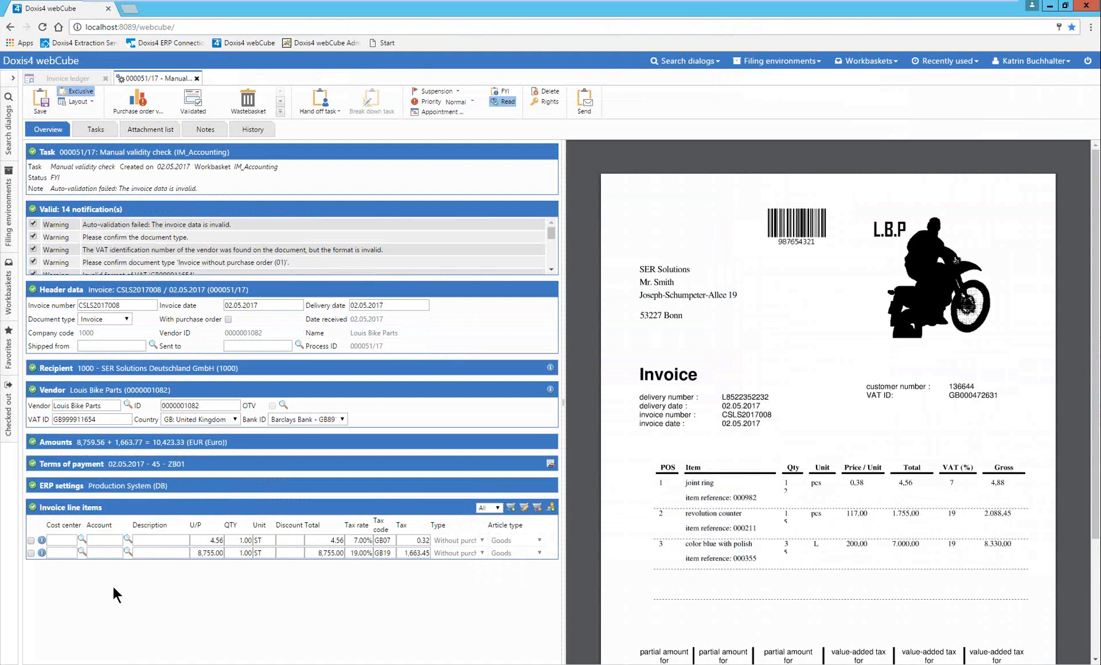
Assign cost center 1000 and the G/L account Büromaterial to the first invoice line item.
left_click(64, 541)
type("1000")
key("Tab")
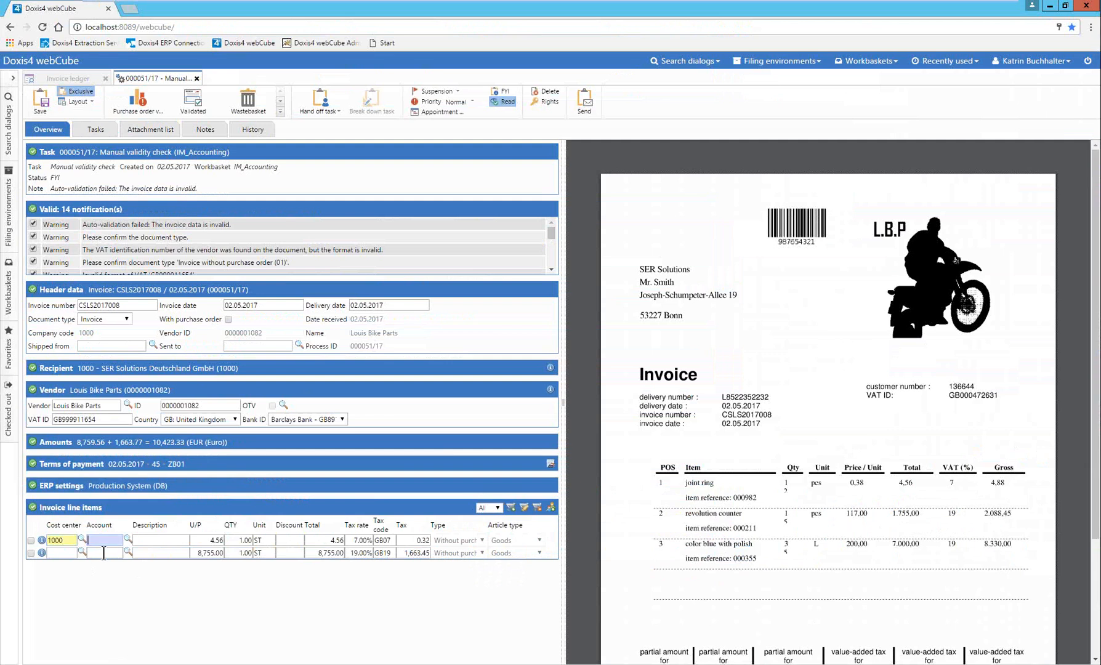
double_click(69, 540)
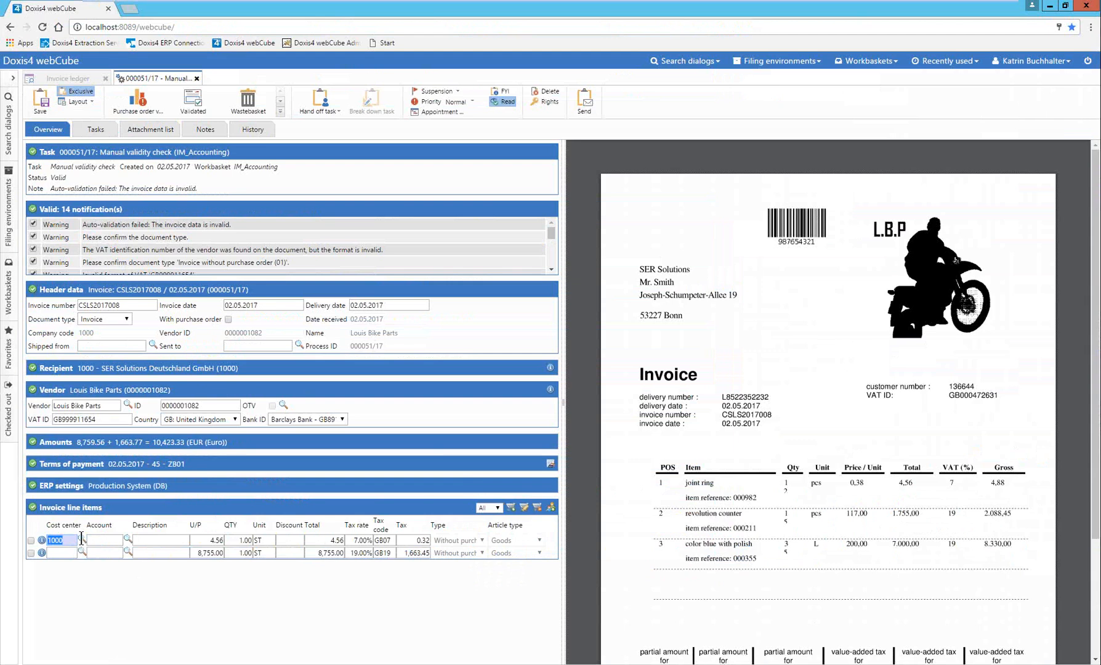
left_click(128, 540)
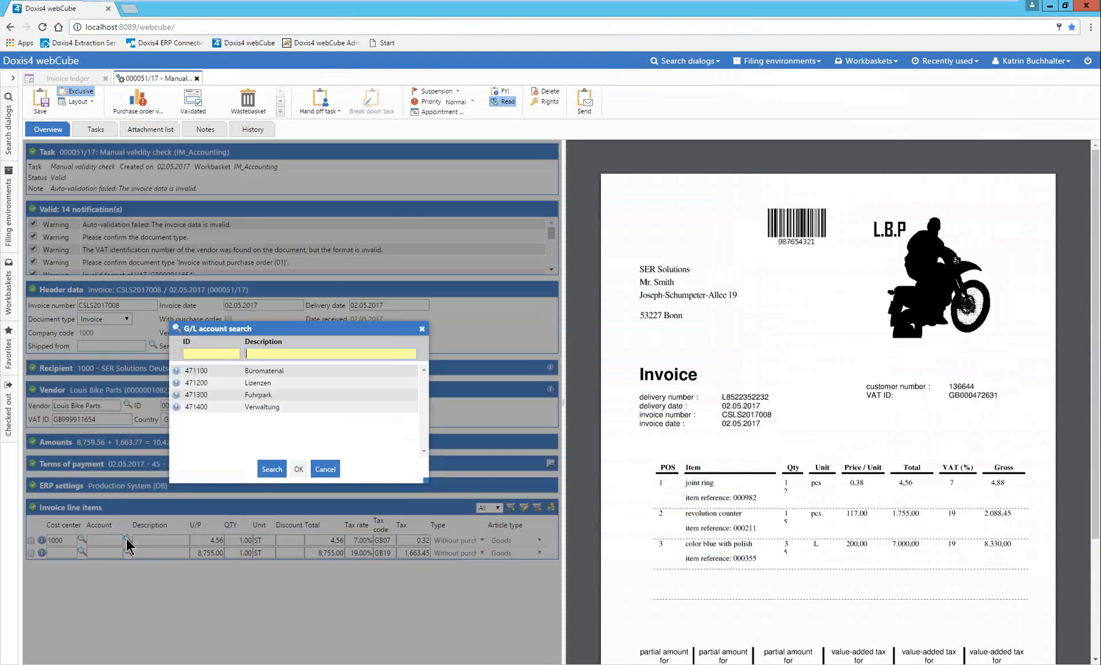
left_click(250, 376)
left_click(298, 468)
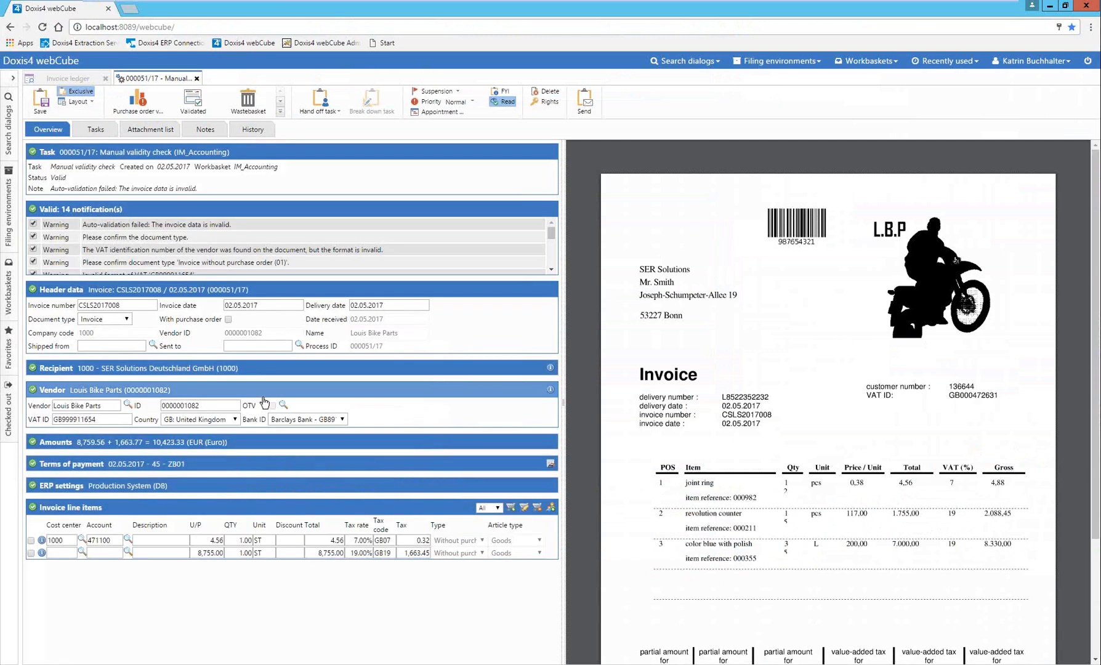
Assign cost center 3000 (Buchhaltung) and the G/L account Verwaltung to the second invoice line item.
left_click(82, 551)
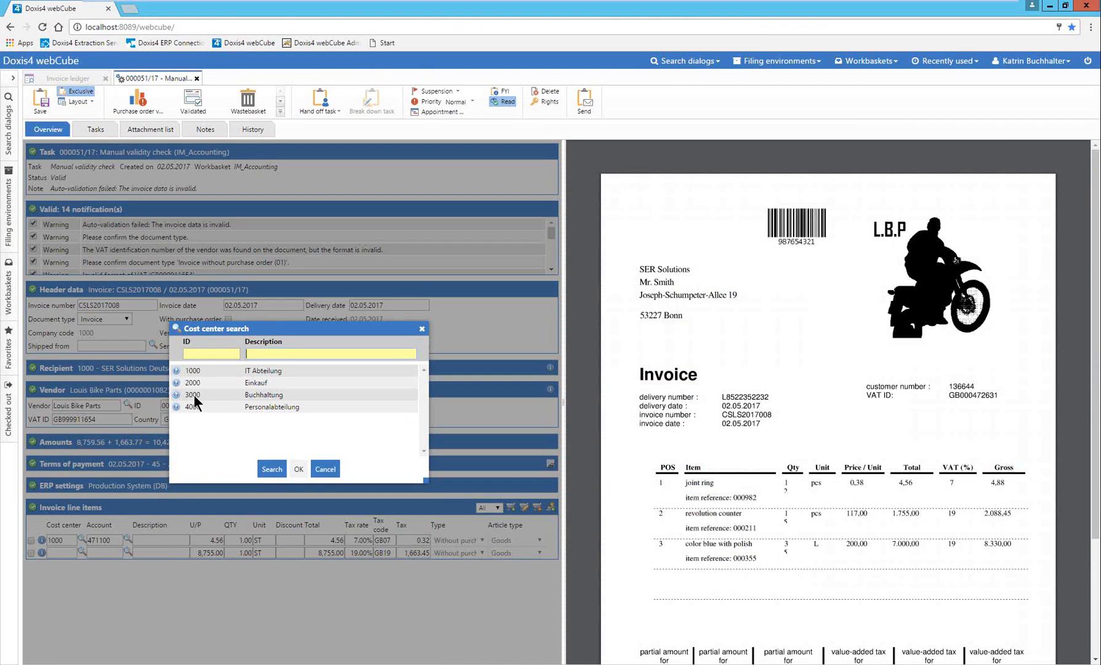
double_click(193, 394)
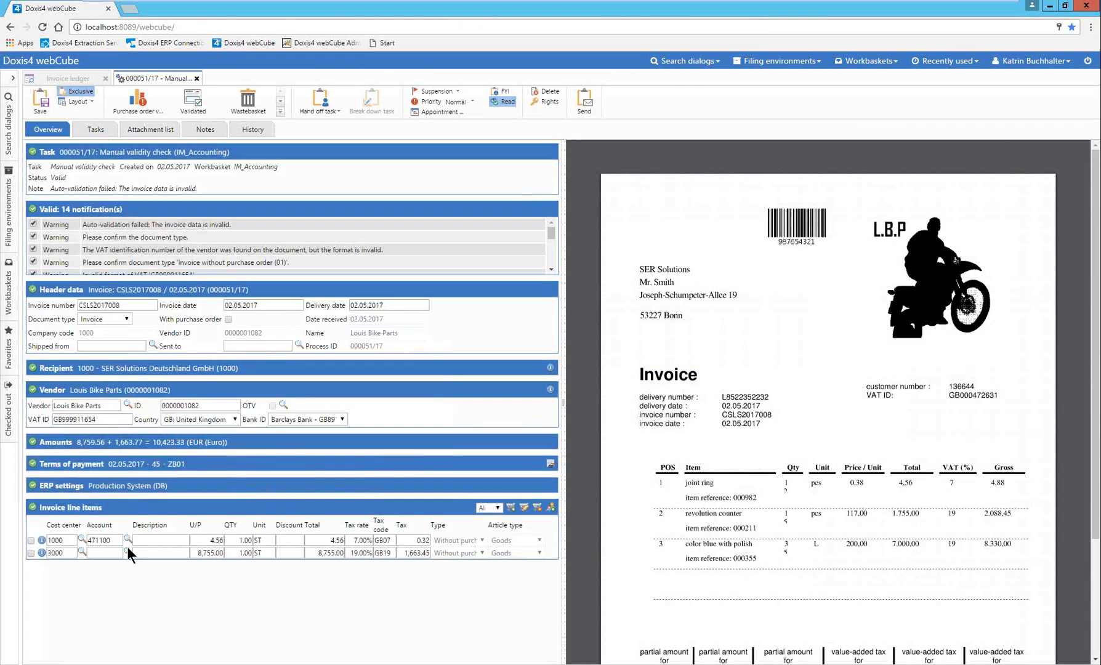
left_click(128, 552)
left_click(253, 406)
left_click(298, 468)
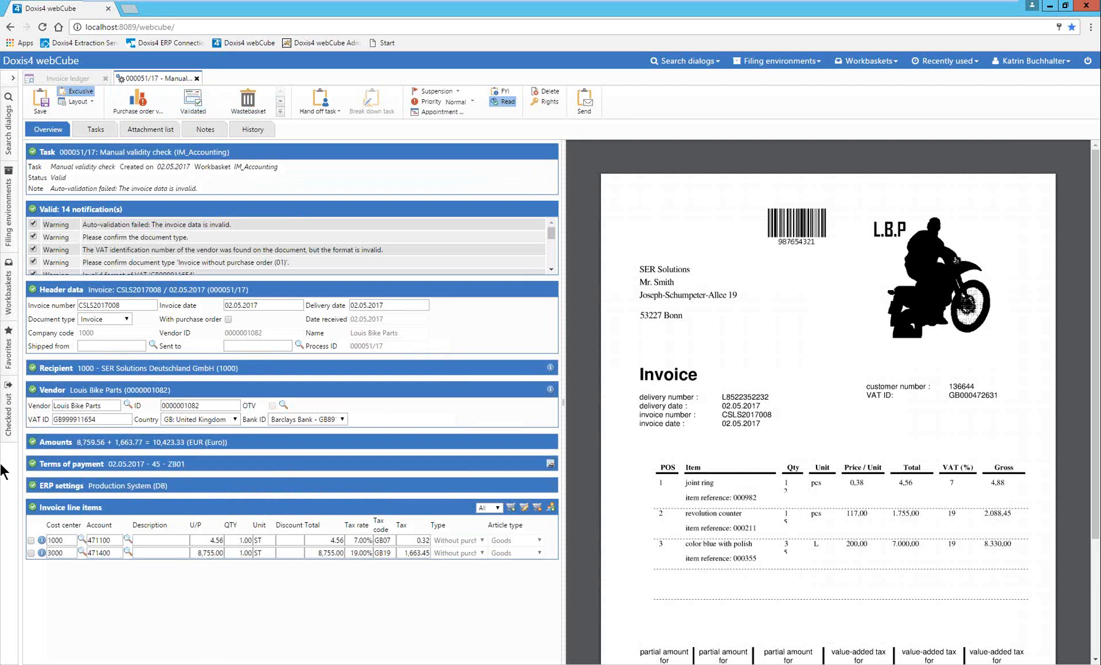
Complete the manual validity check by marking the invoice as validated.
double_click(58, 552)
left_click_drag(66, 553, 49, 553)
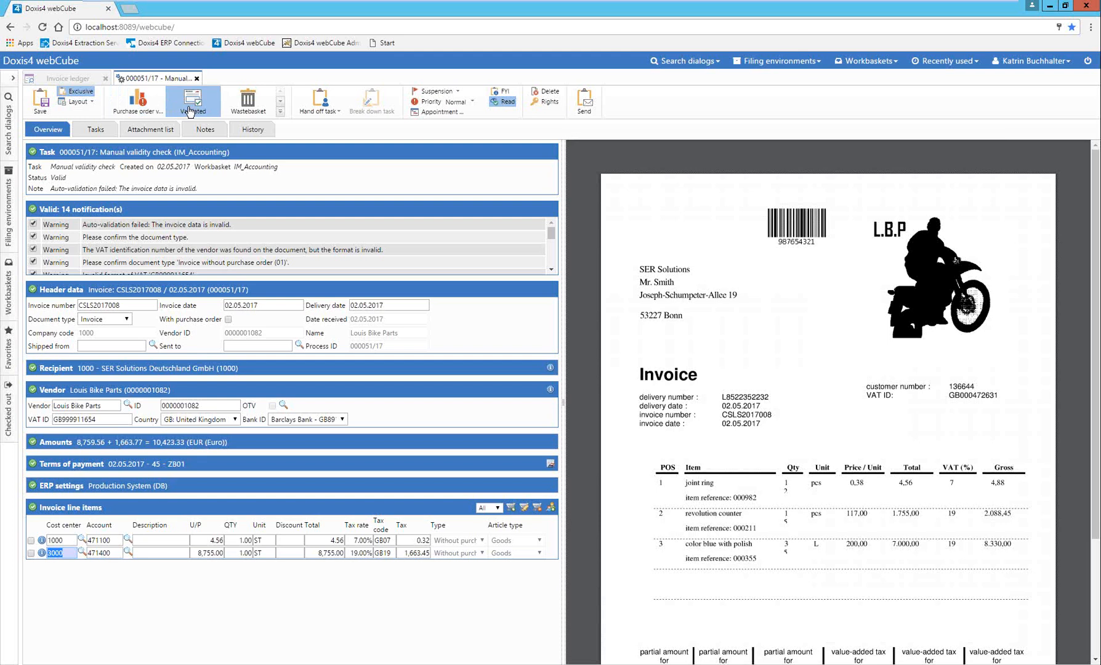
left_click(189, 112)
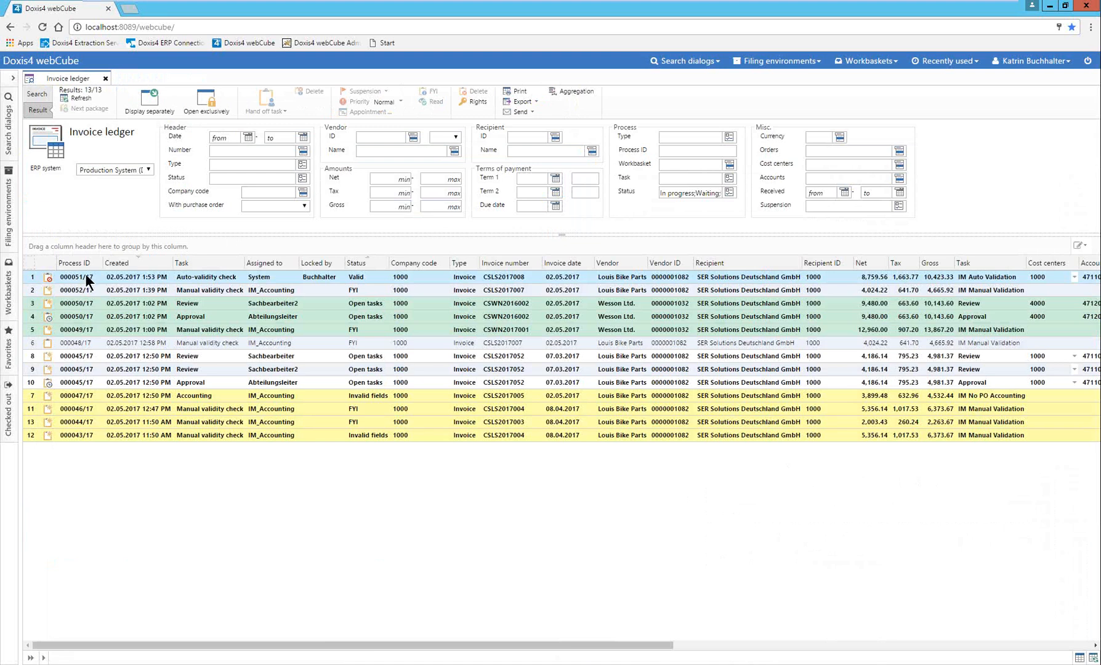
Search the invoice ledger for the process ID *51/17.
left_click(688, 151)
type("*")
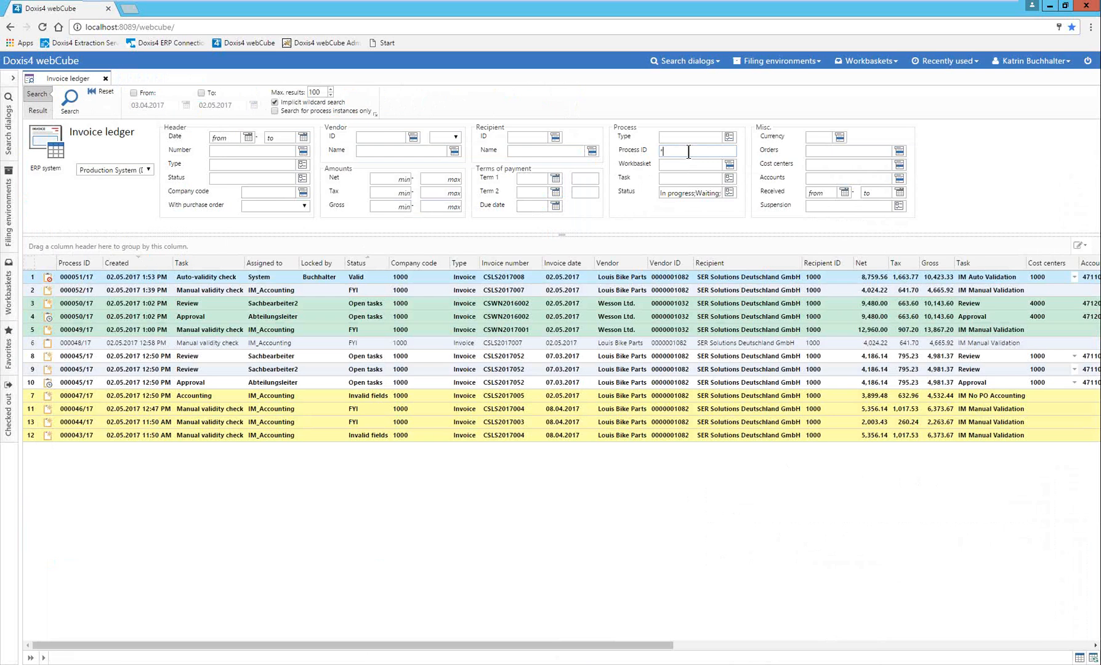
type("51/17")
left_click(72, 97)
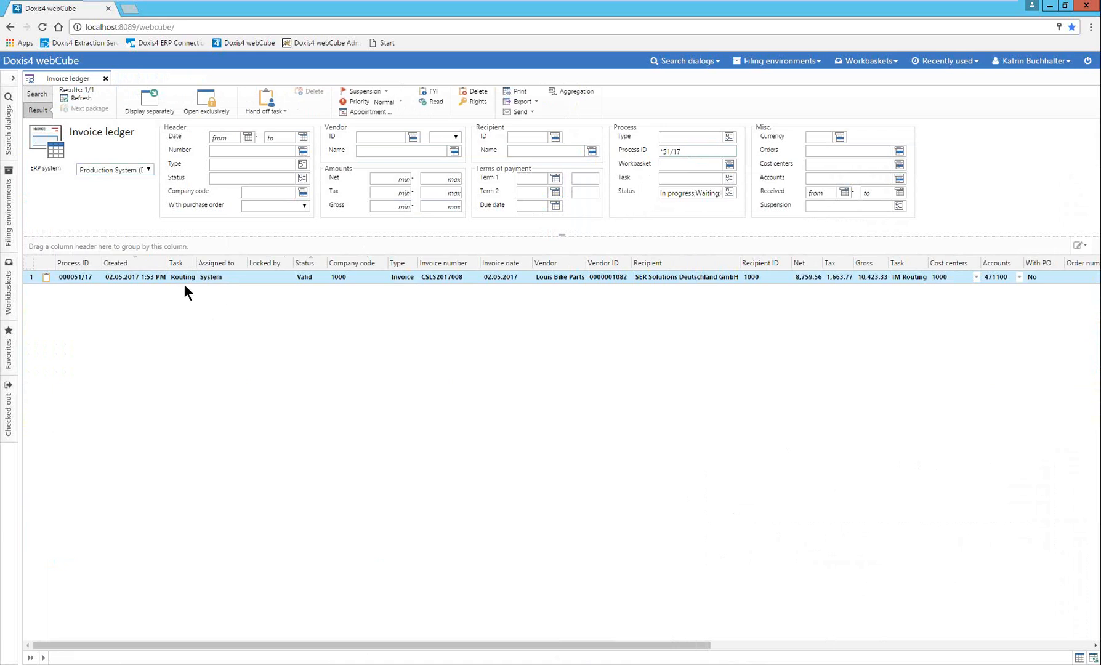
Refresh the ledger results repeatedly to follow the invoice's current workflow task, assignee and status.
left_click(74, 99)
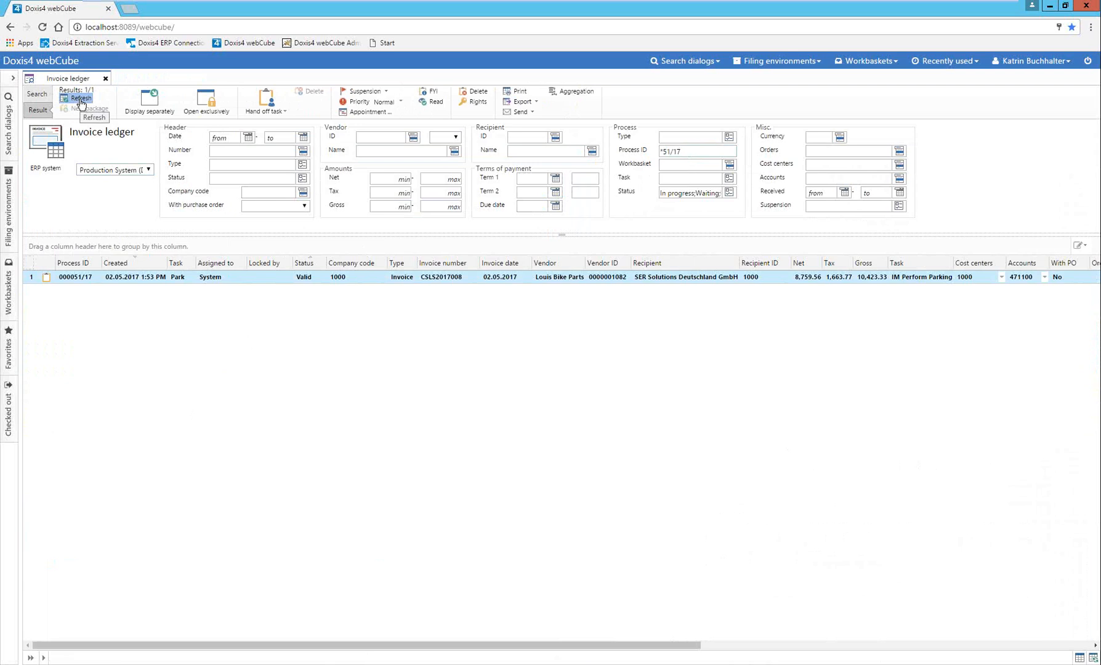
left_click(81, 99)
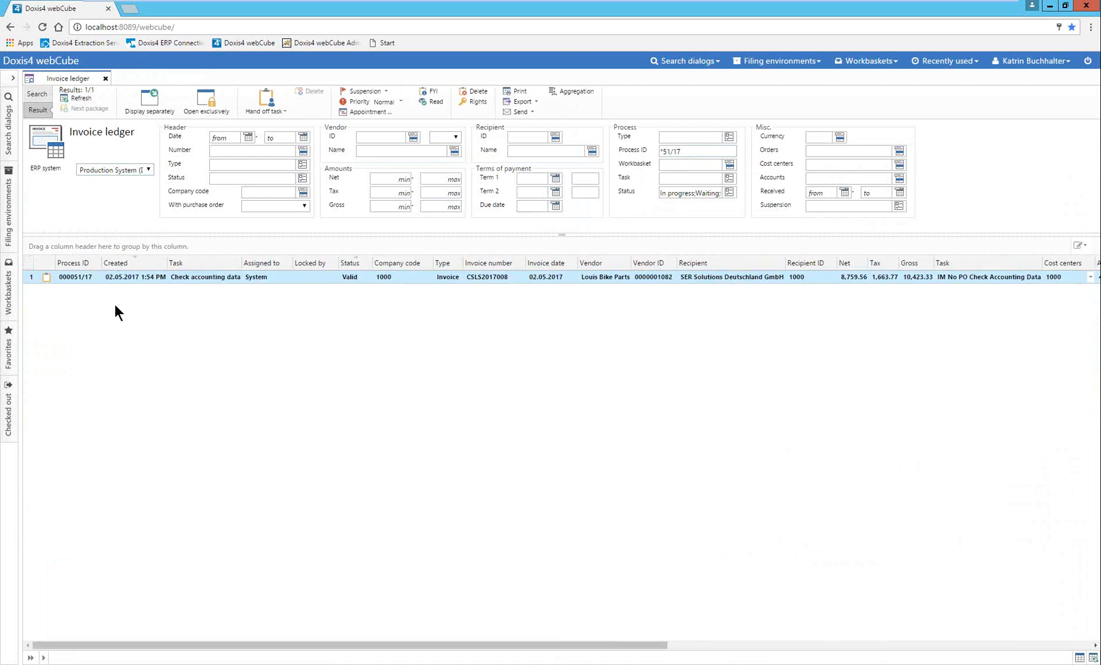
left_click(81, 100)
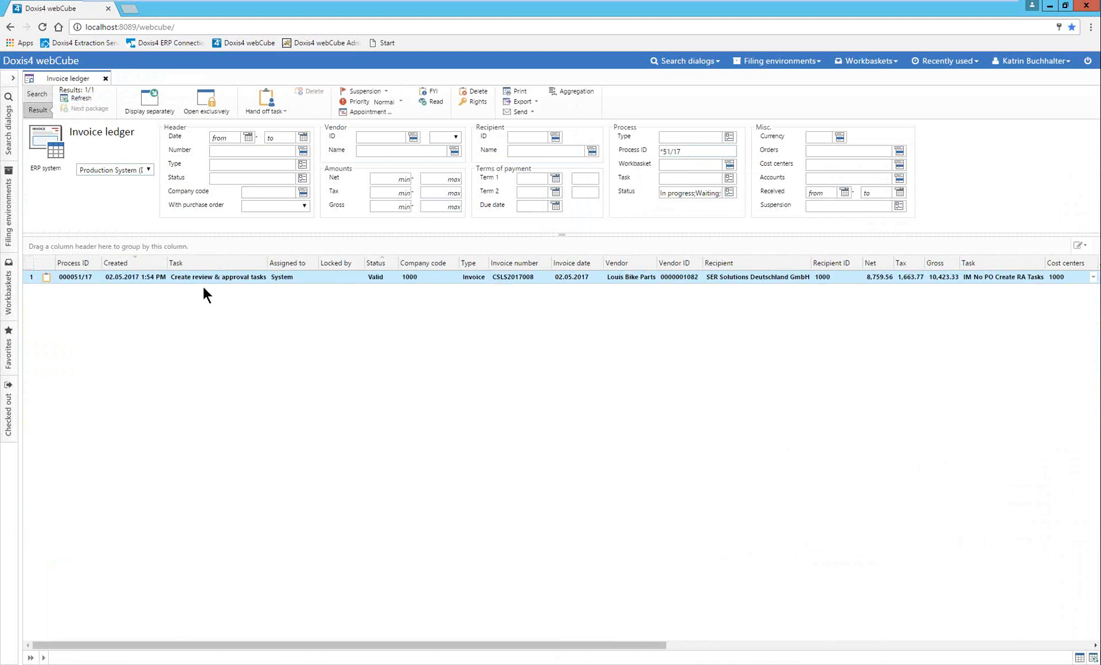
left_click(82, 99)
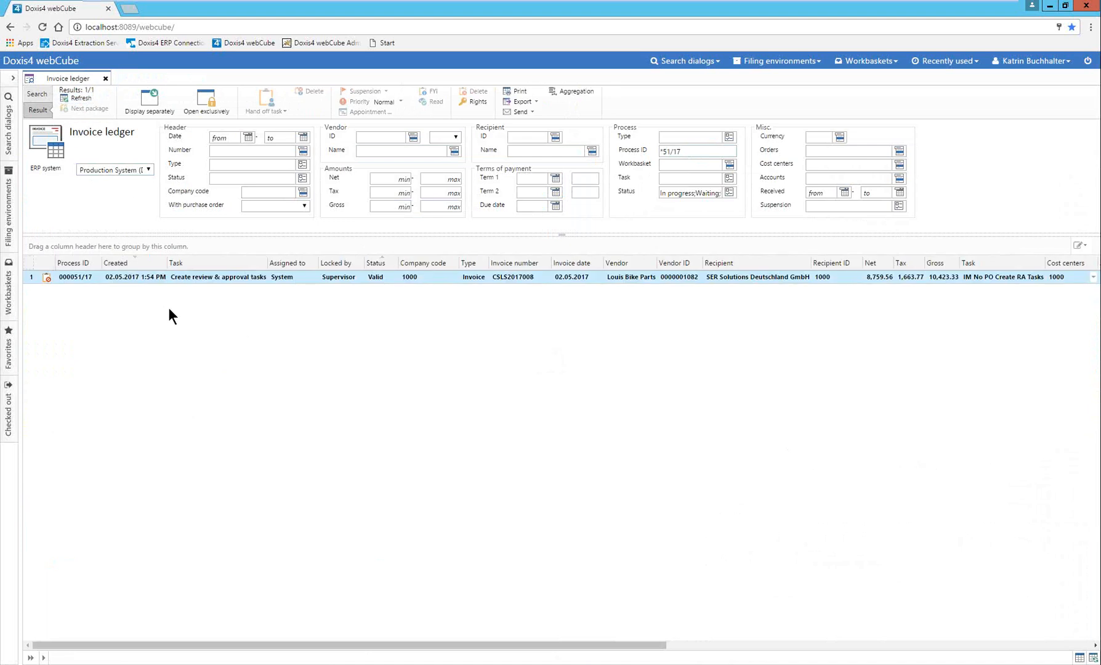
left_click(78, 99)
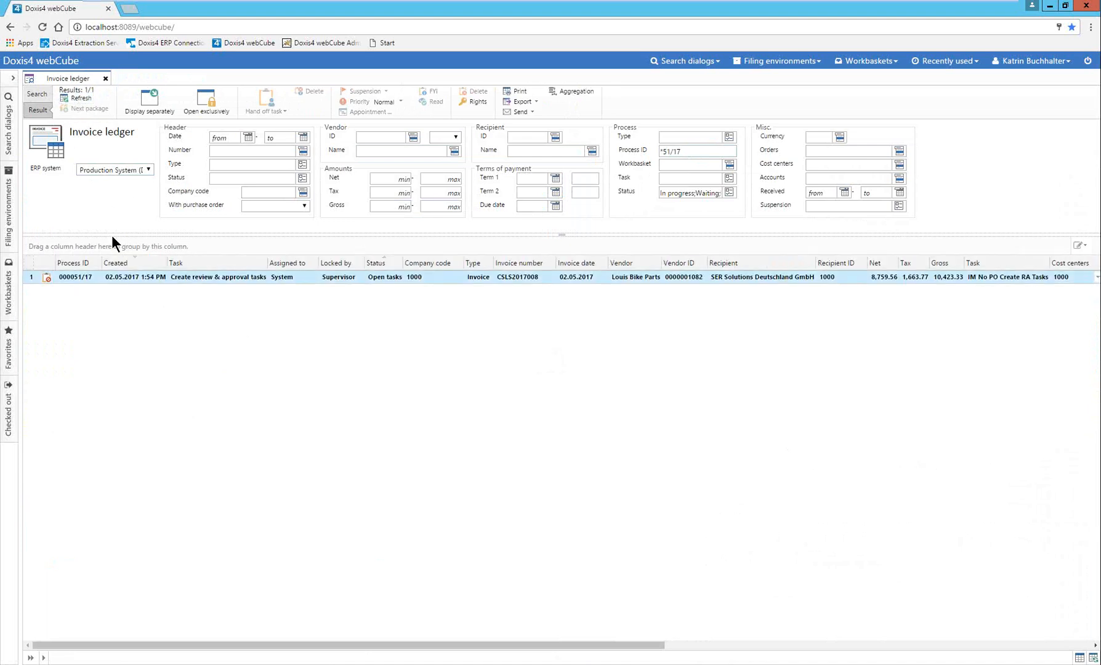
left_click(81, 97)
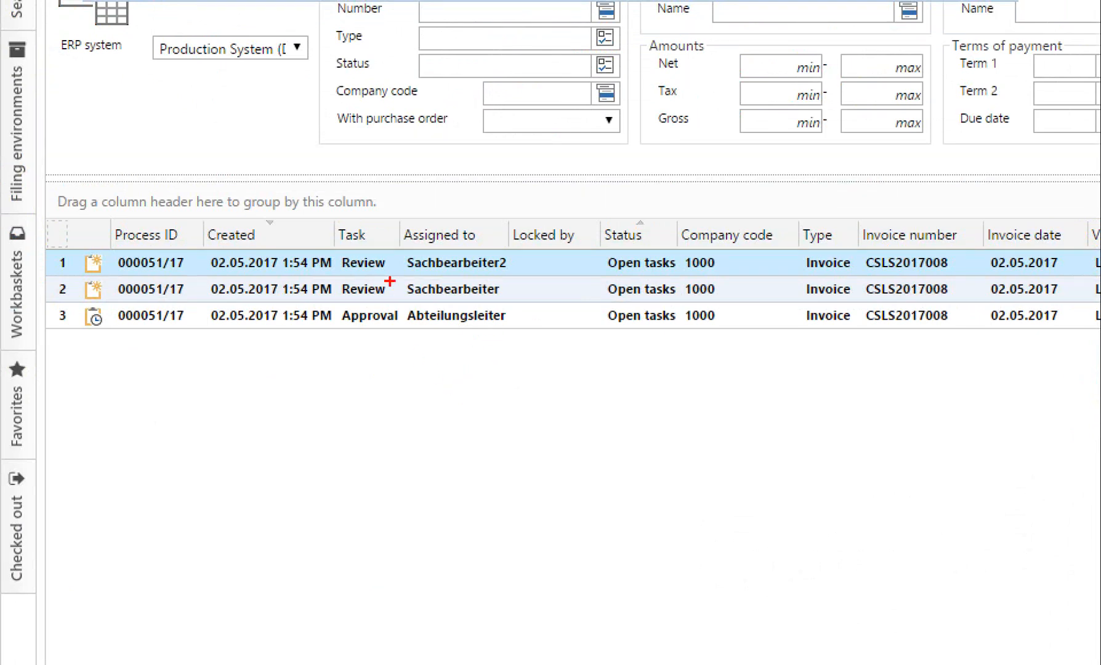
left_click_drag(342, 276, 507, 268)
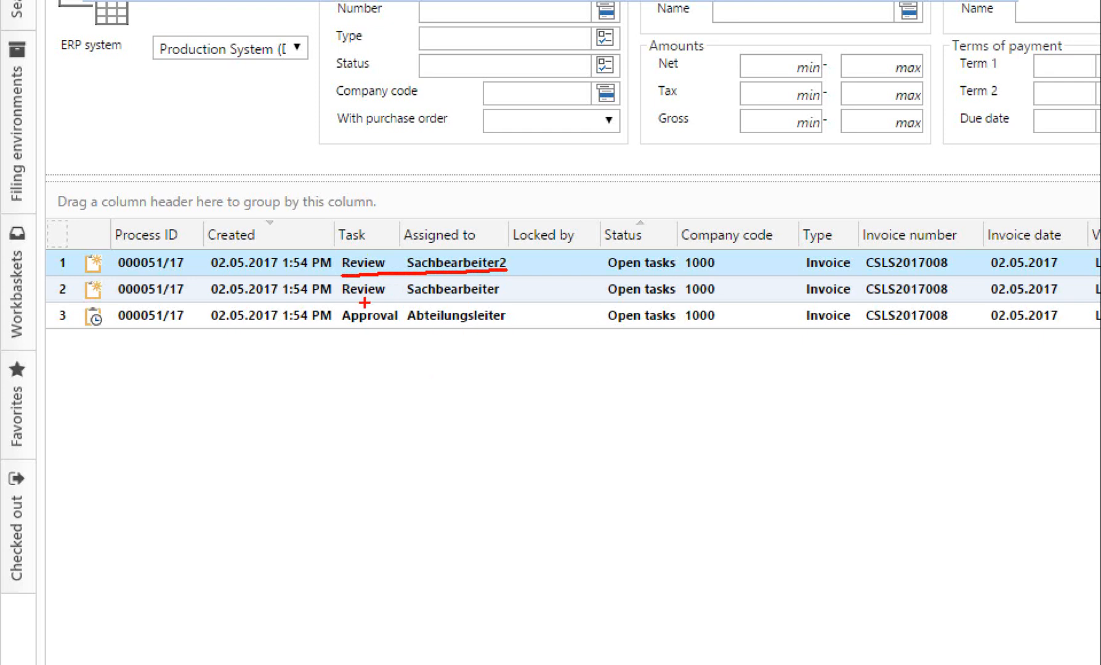
left_click_drag(348, 304, 508, 294)
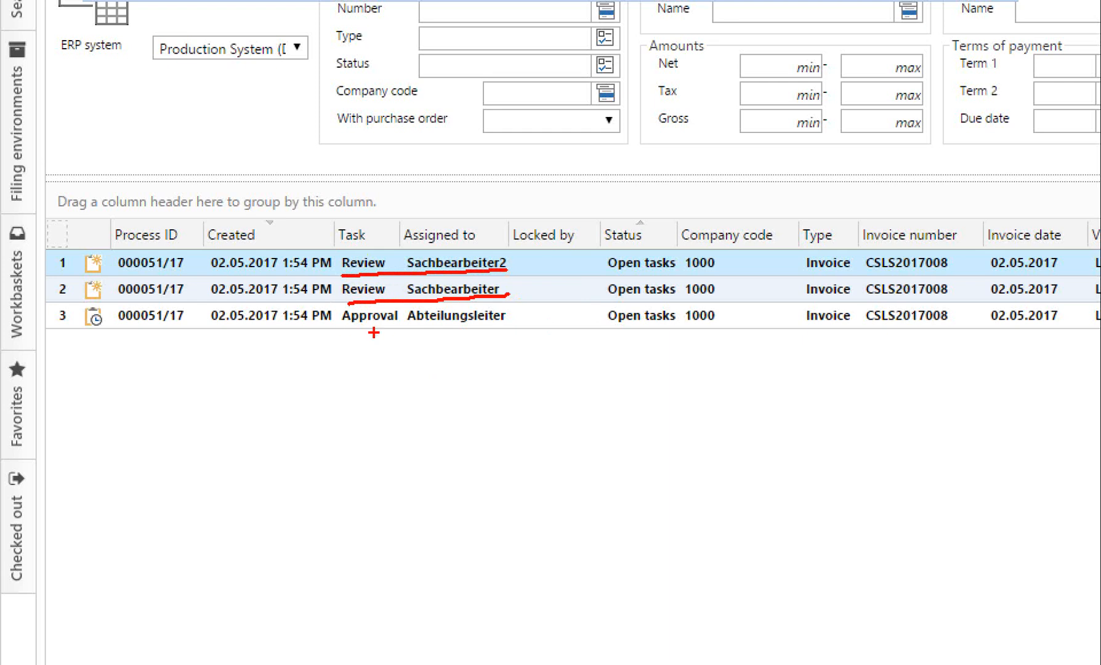
left_click_drag(341, 331, 403, 330)
left_click_drag(427, 332, 497, 331)
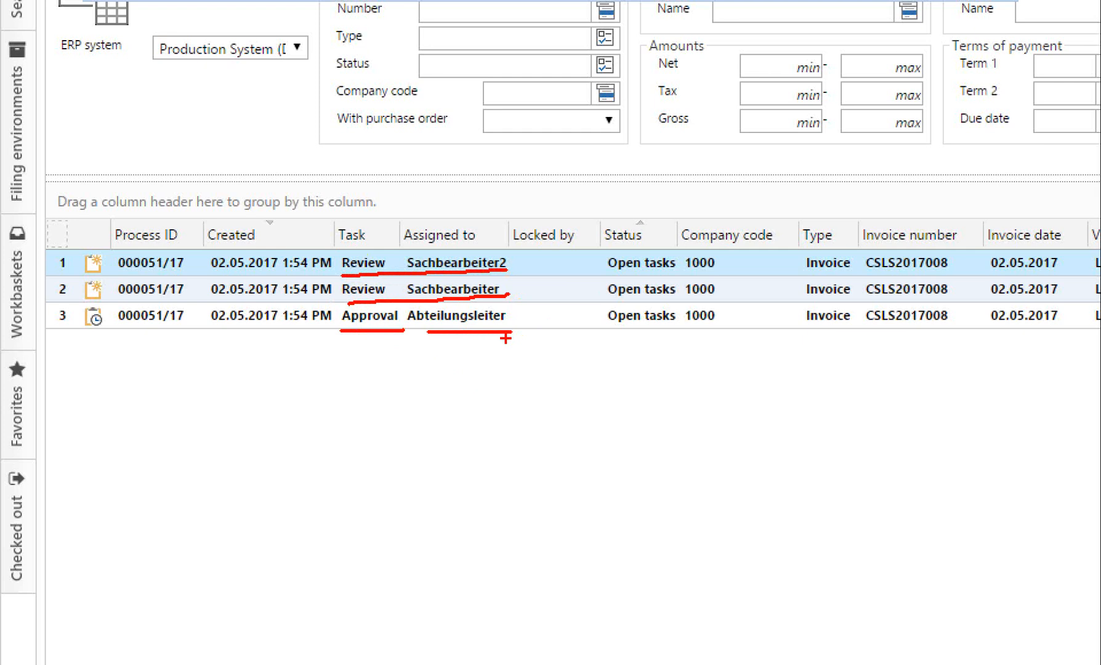
left_click_drag(86, 329, 109, 317)
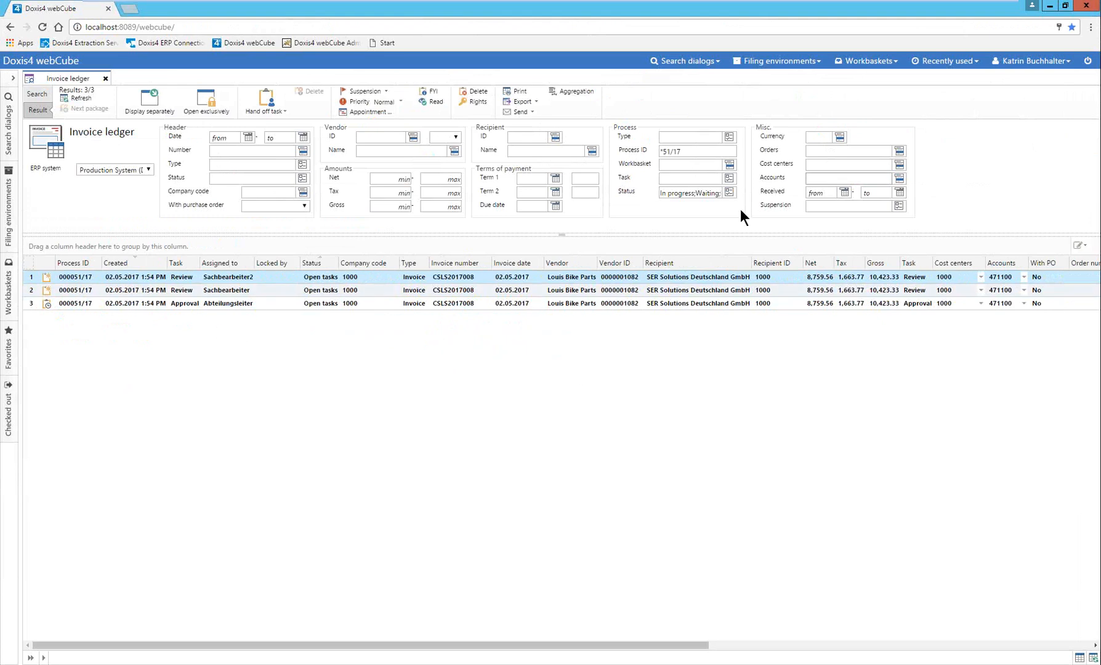
Log out of the accountant's session and log on with the reviewing clerk's user name and account password.
left_click(1087, 60)
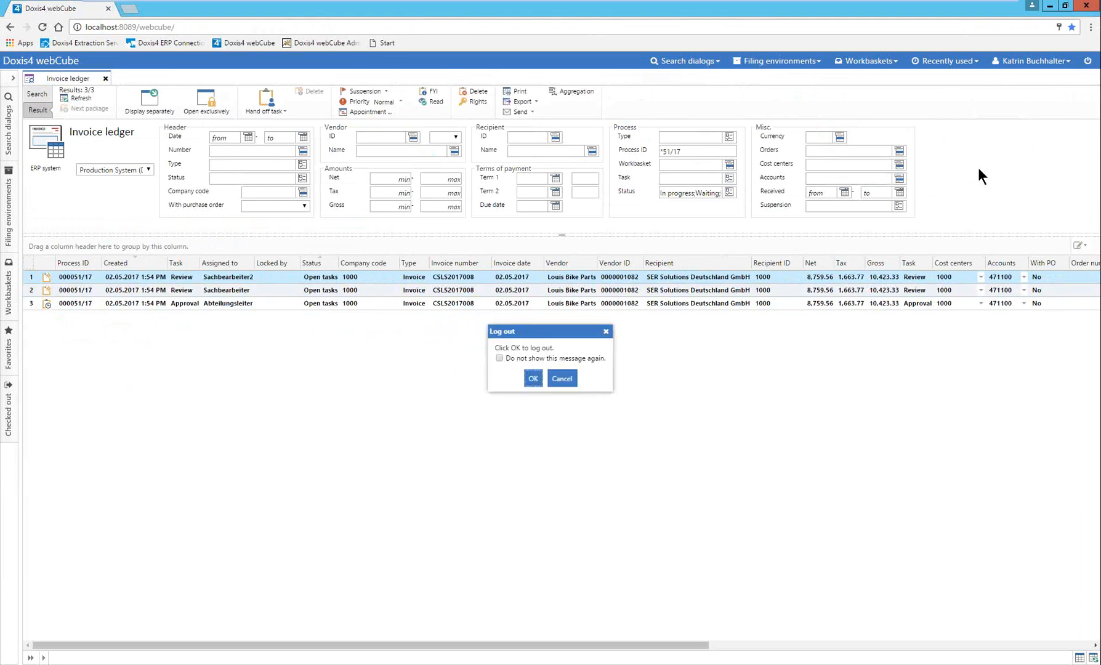
left_click(534, 379)
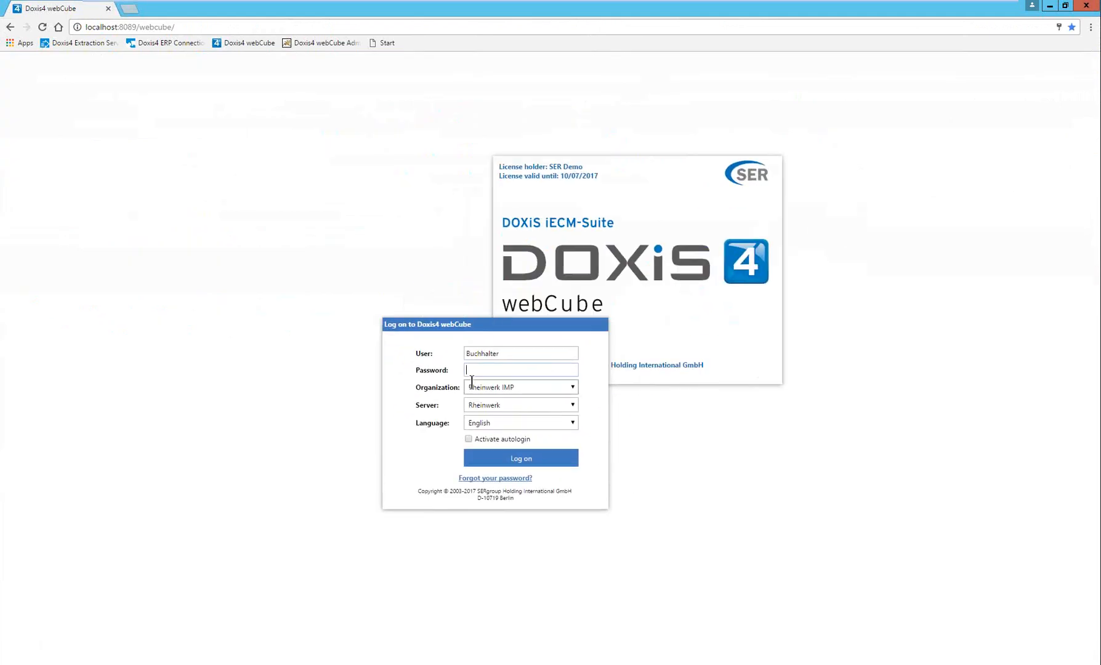
double_click(469, 356)
type("Sachbearbeiter")
key("ctrl+a")
key("Tab")
key("ctrl+v")
key("Return")
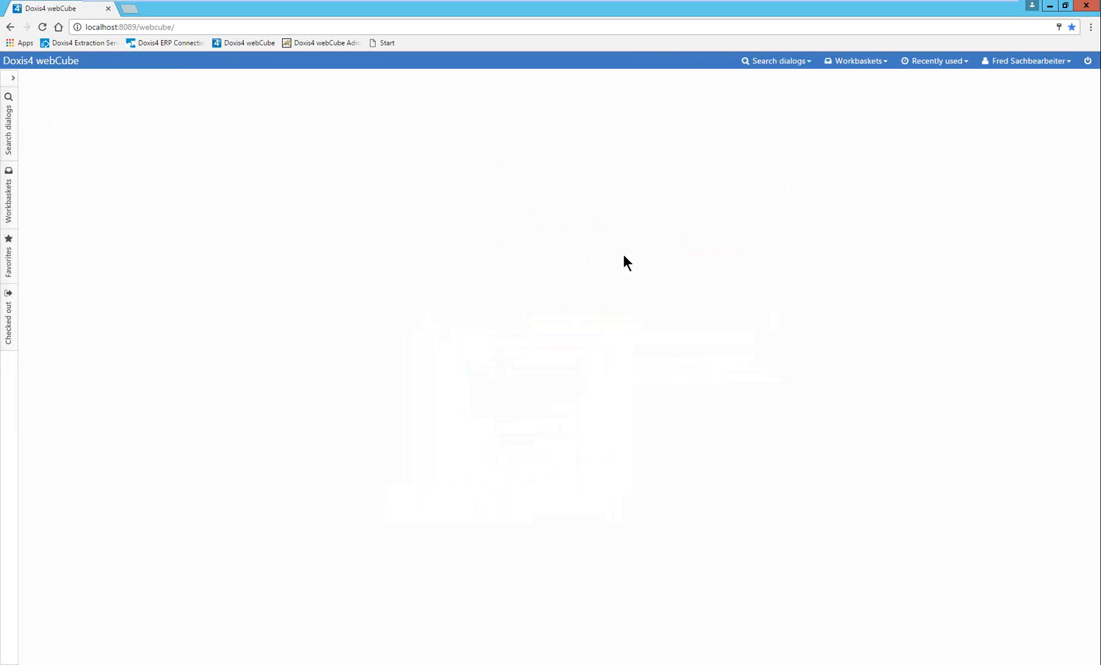
Open the review task for process 000051/17 from the clerk's personal workbasket.
left_click(859, 63)
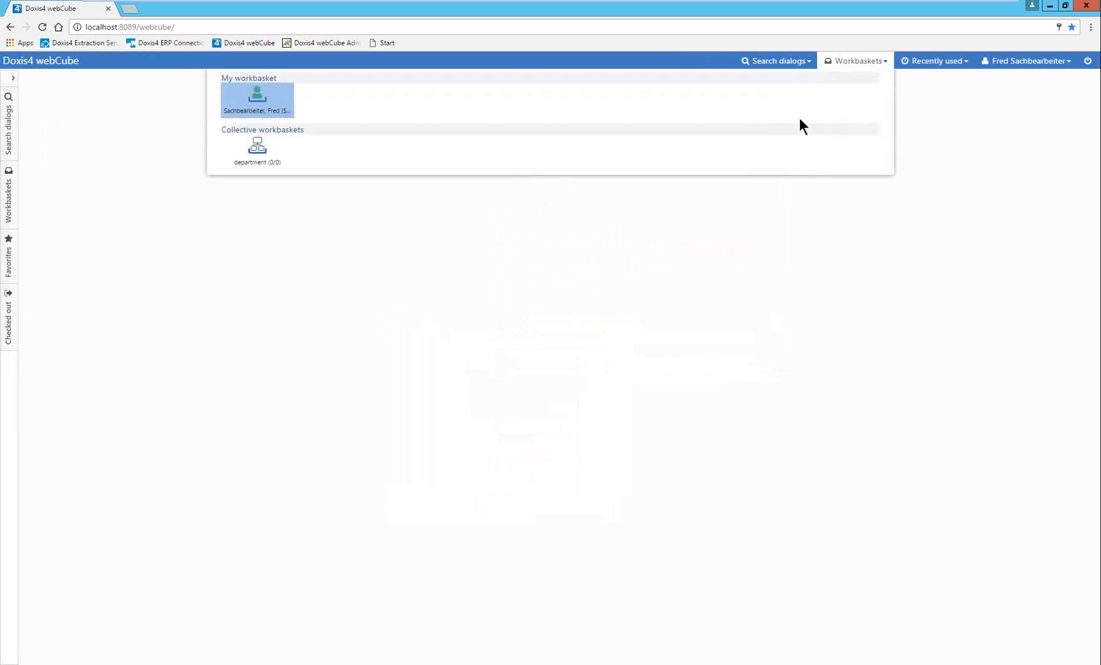
left_click(253, 103)
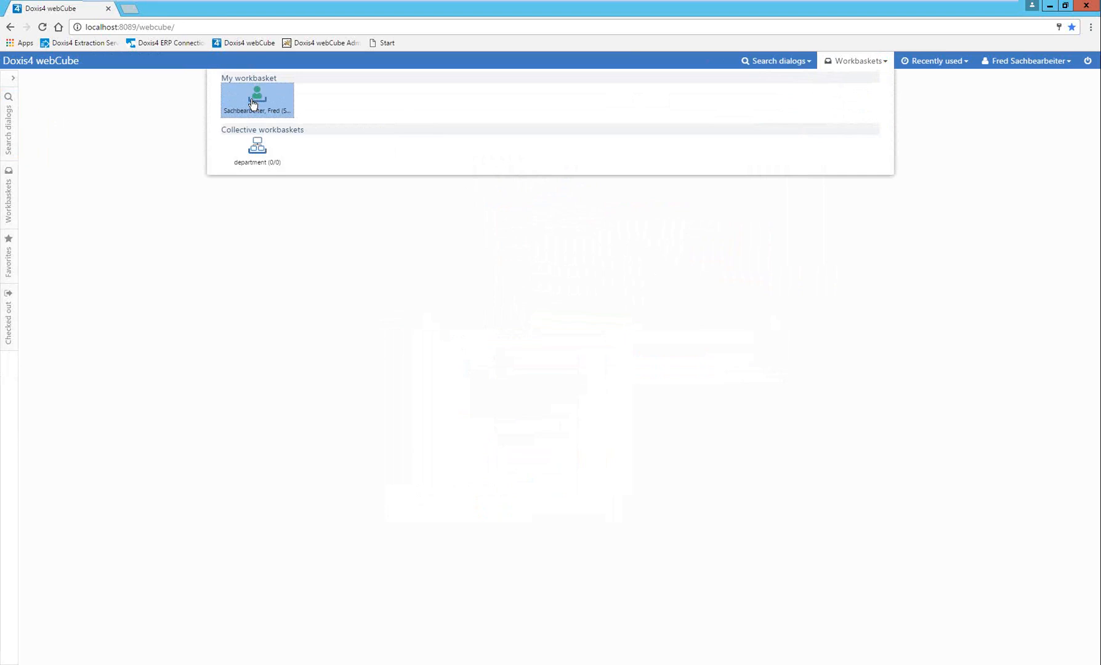
left_click(252, 103)
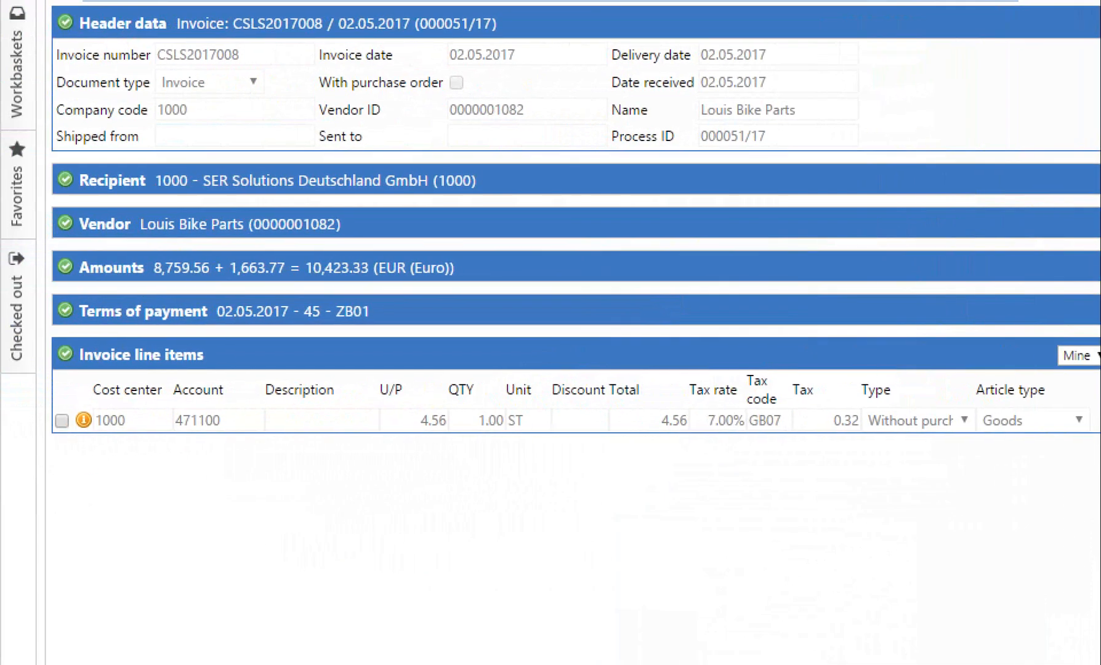
left_click(79, 485)
left_click_drag(101, 437, 225, 435)
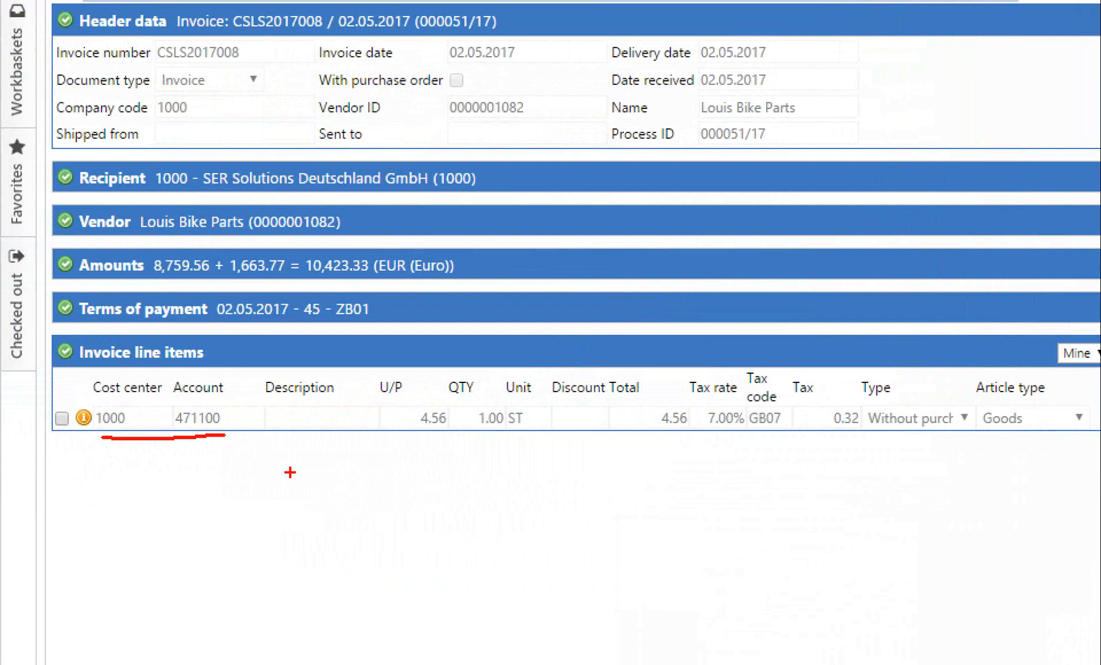
key("Escape")
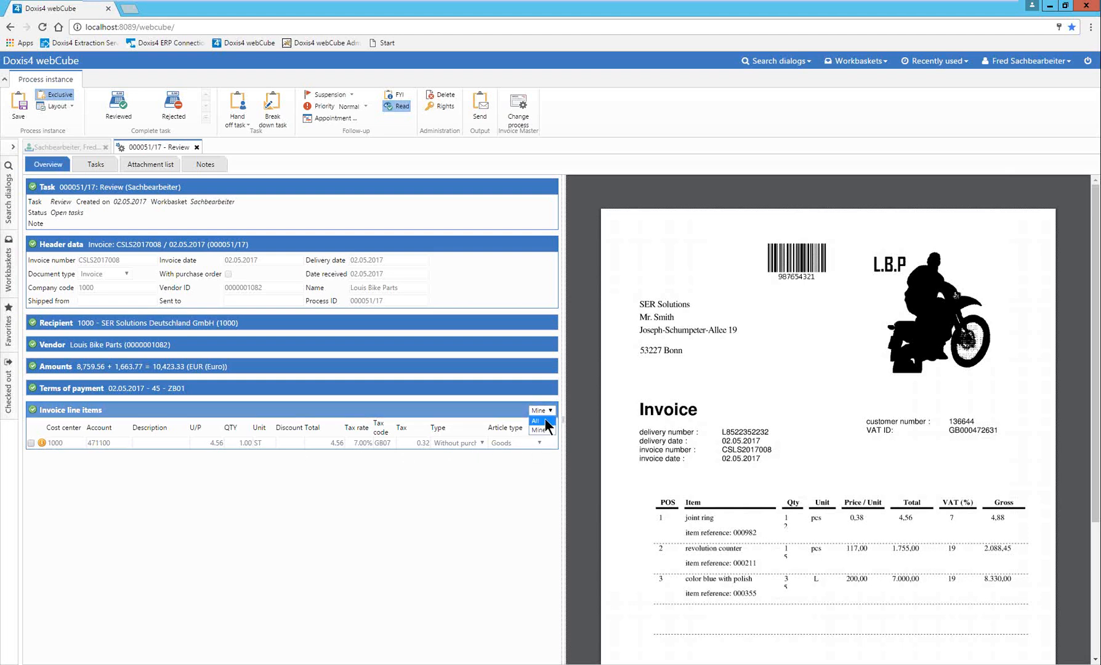
Show all invoice line items for comparison, and restrict the list to the clerk's own items again.
left_click(541, 421)
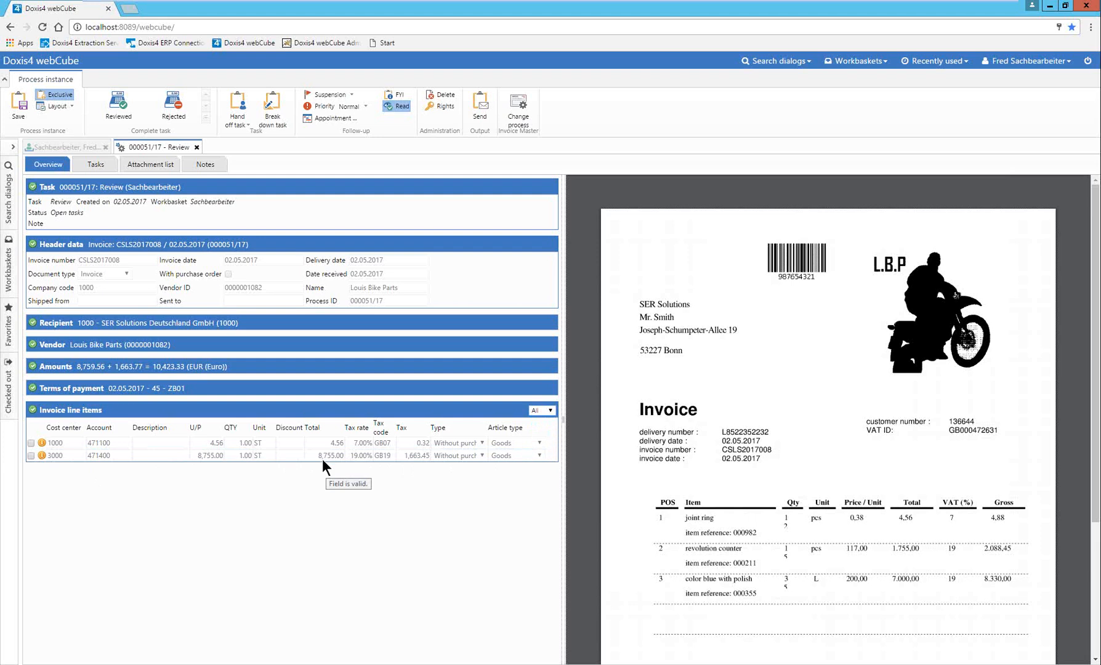
left_click(541, 412)
left_click(535, 429)
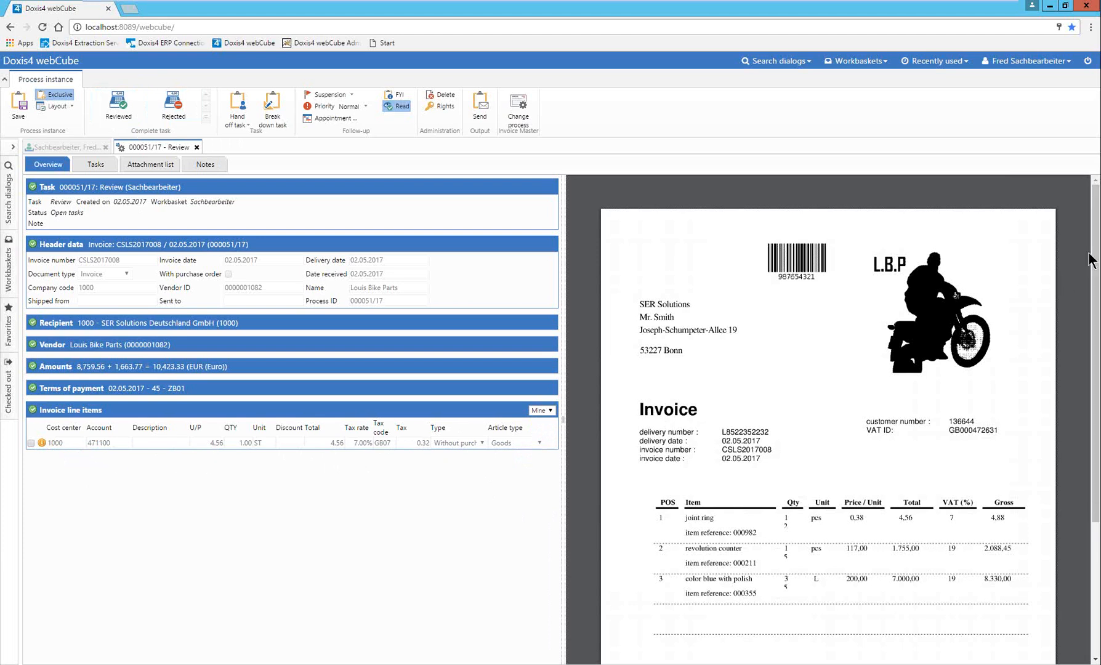
Examine the line items and totals on the attached invoice document, enlarging the preview as needed.
left_click_drag(1095, 264, 1096, 335)
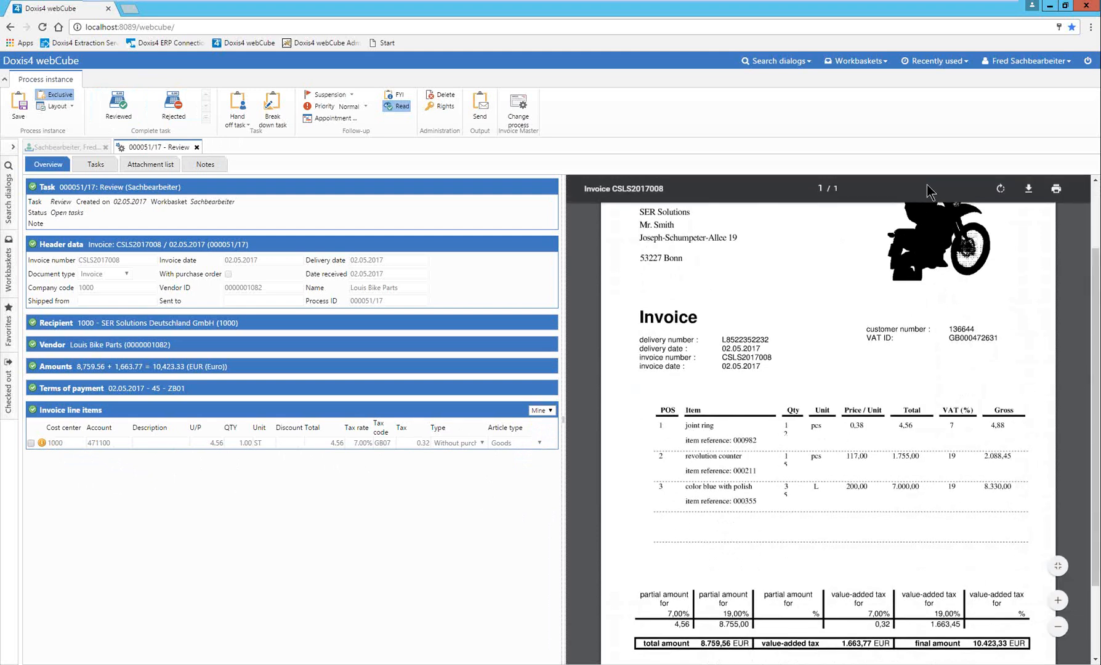
left_click(1057, 600)
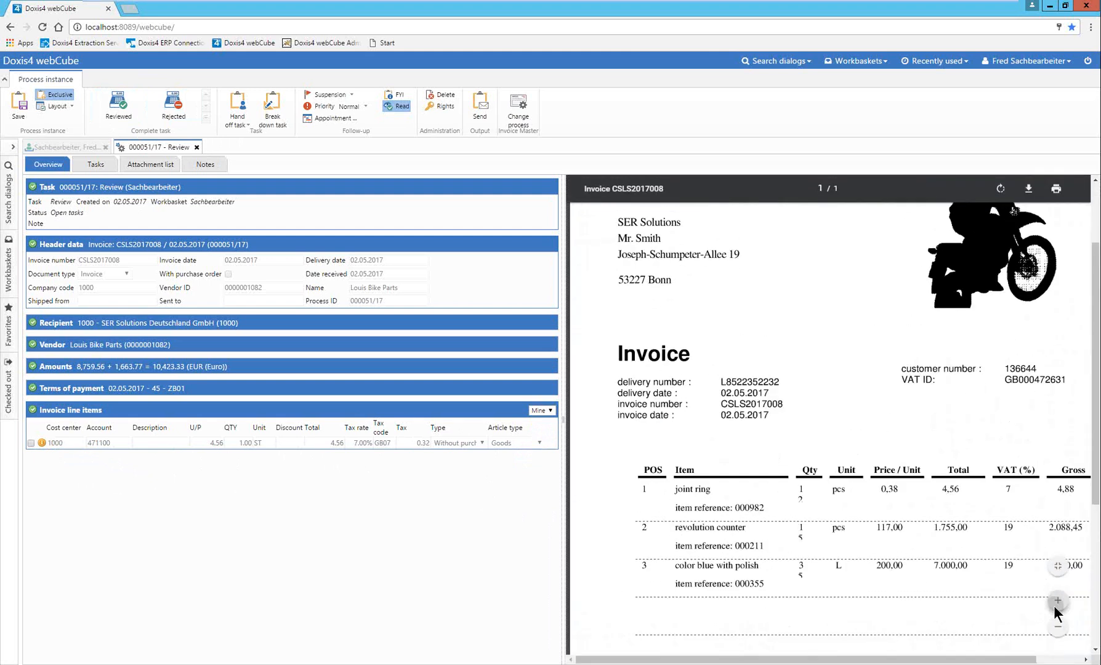
left_click(1057, 626)
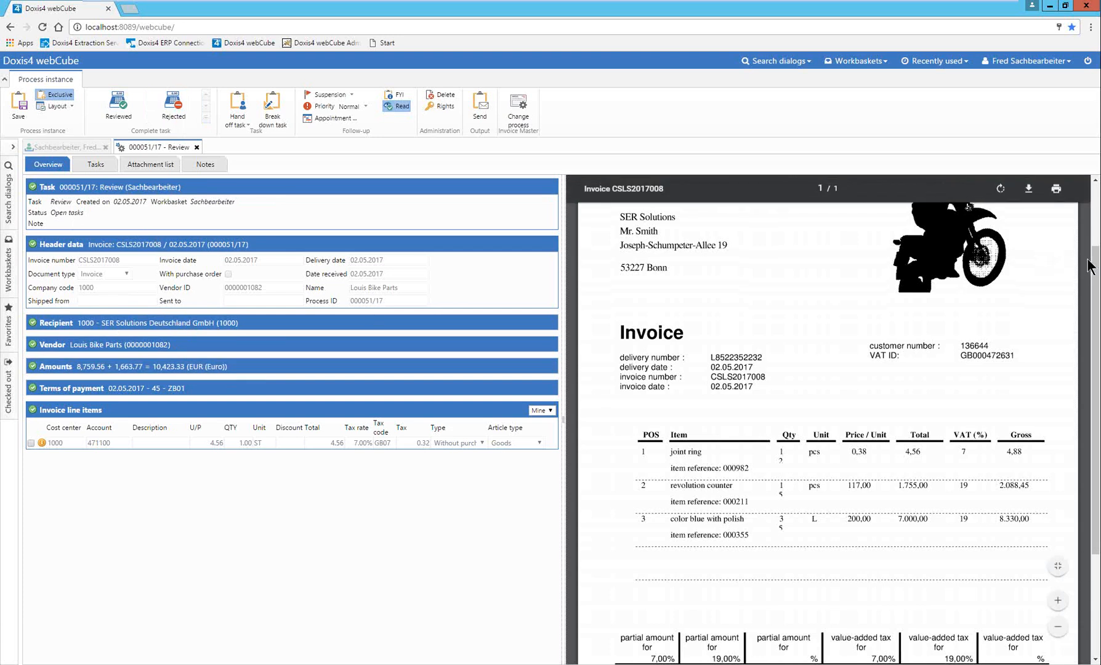
scroll(1097, 245, "up", 3)
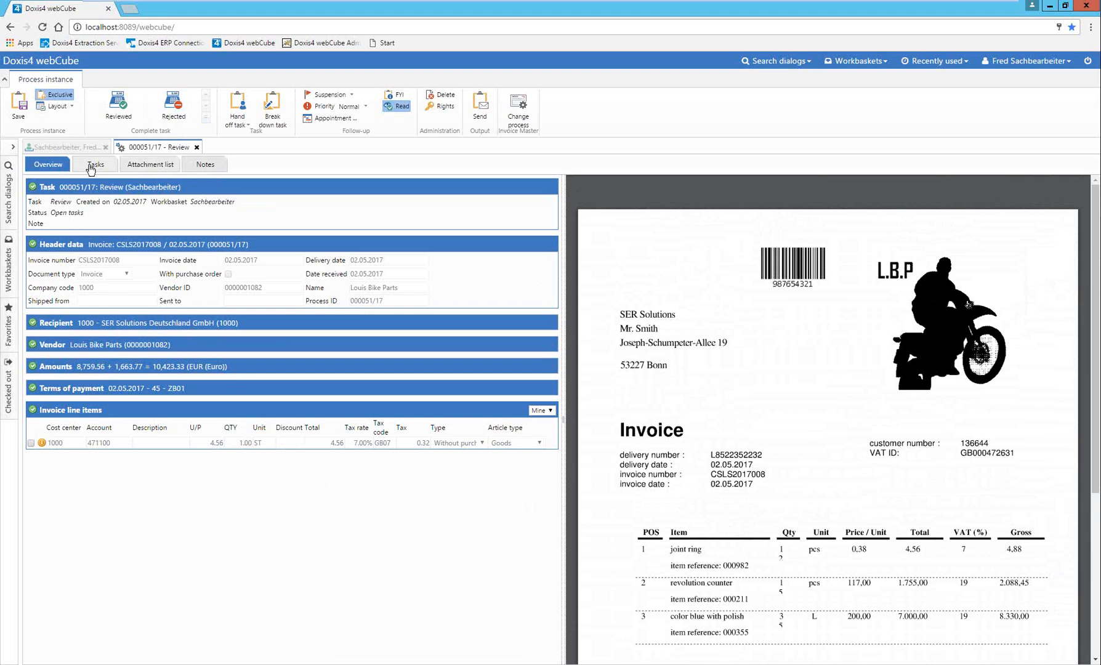
Add the note "Everything is ok!" to the process and apply it.
left_click(208, 165)
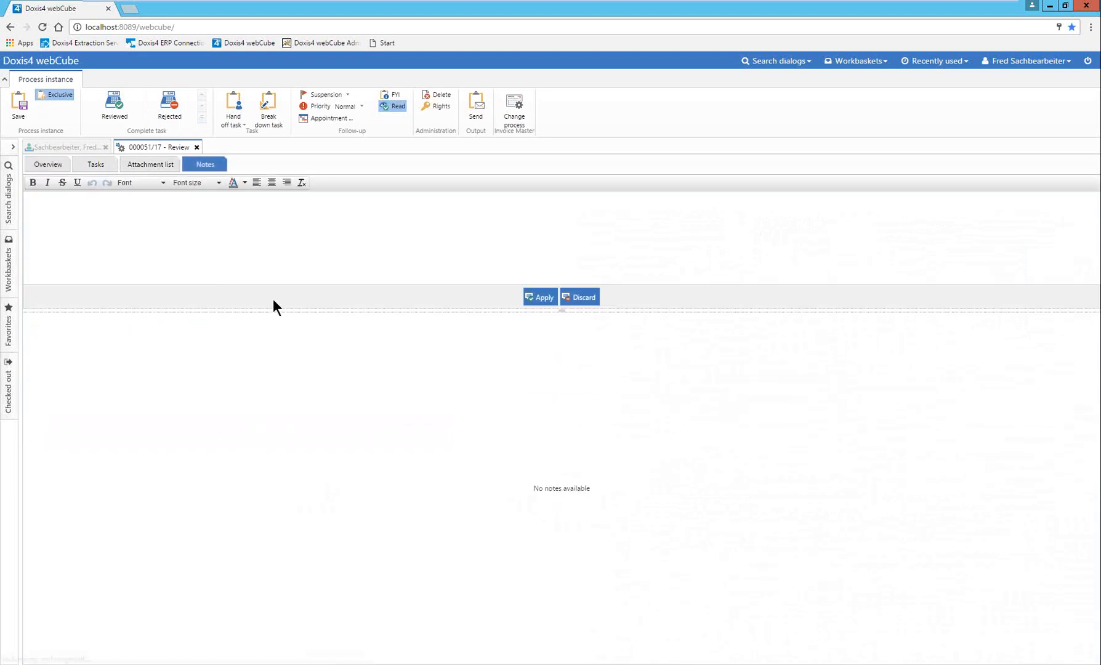
left_click(111, 209)
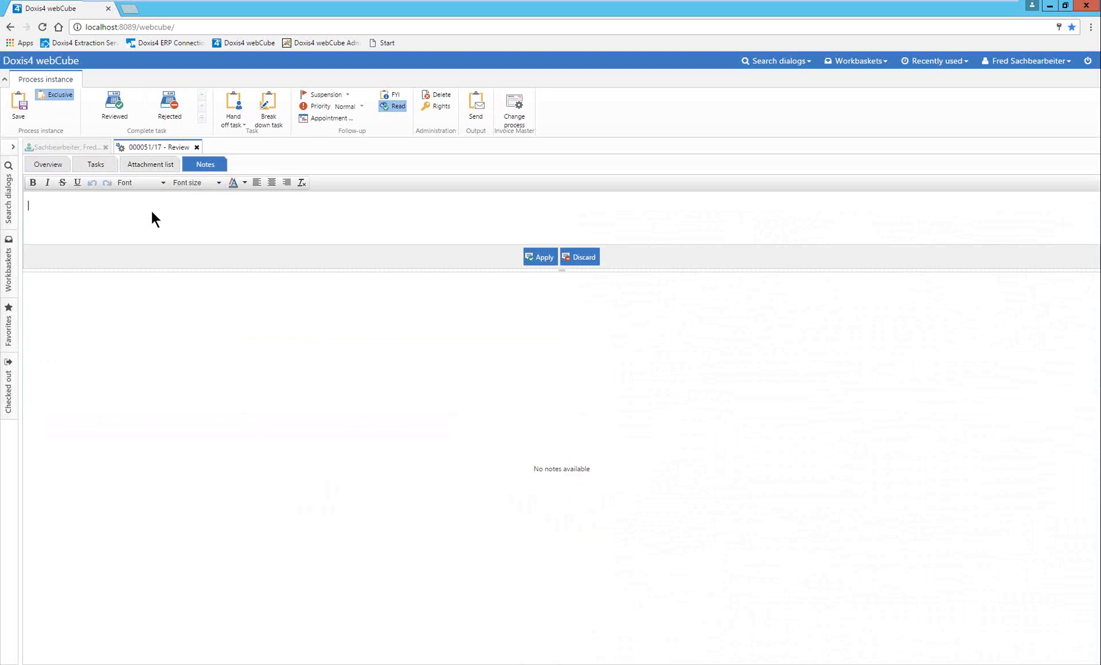
type("Everything is ok!")
left_click(542, 258)
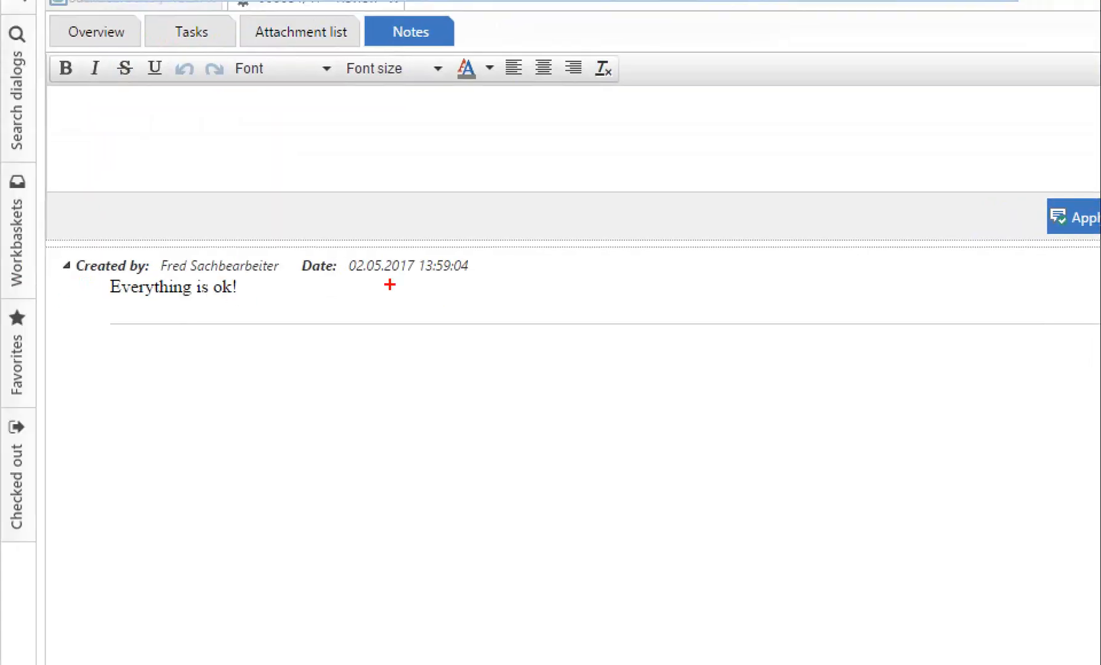
left_click_drag(367, 282, 472, 287)
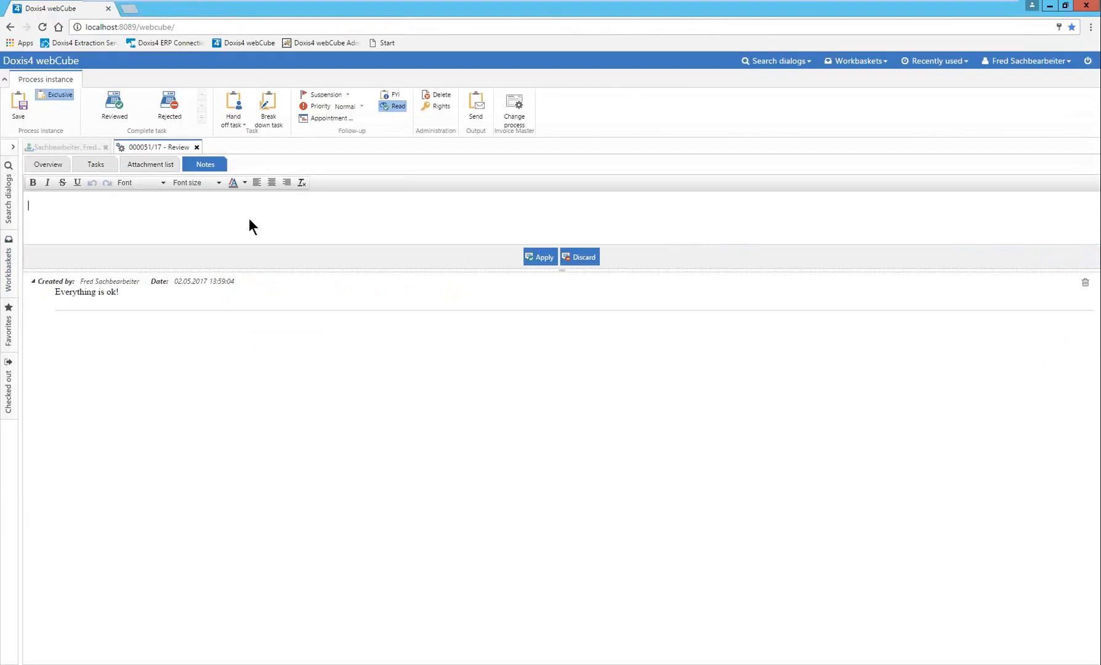
Return to the invoice overview and complete the clerk's review task as reviewed.
left_click(69, 149)
left_click(155, 149)
left_click(48, 165)
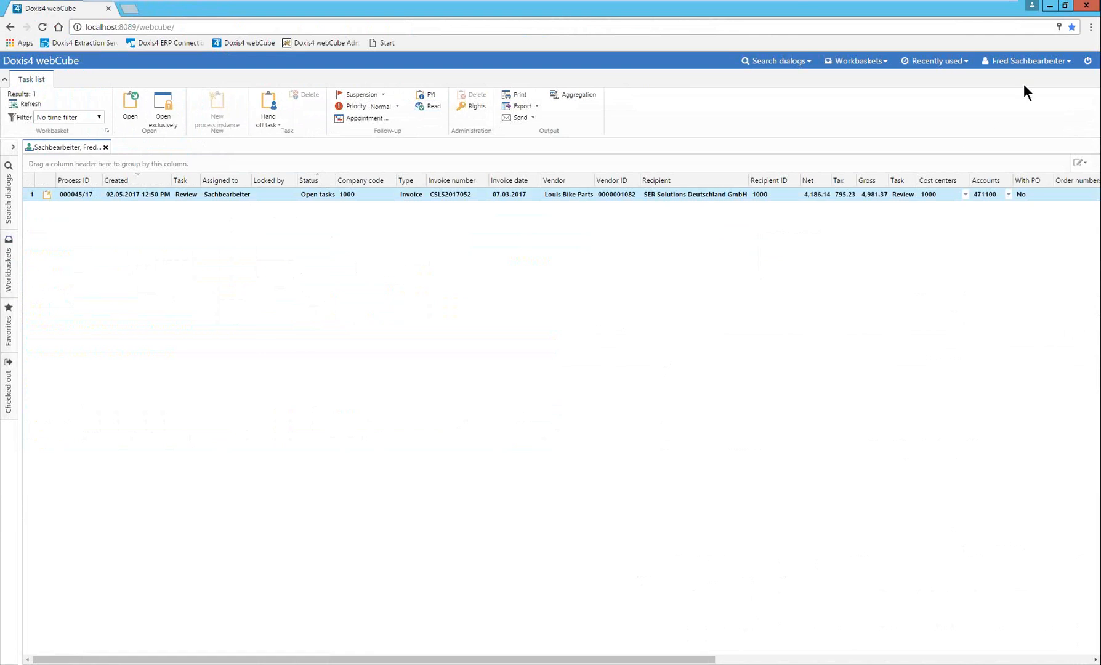
Log out of the clerk's session and log on with the second clerk's user name and account password.
left_click(1088, 60)
left_click(533, 378)
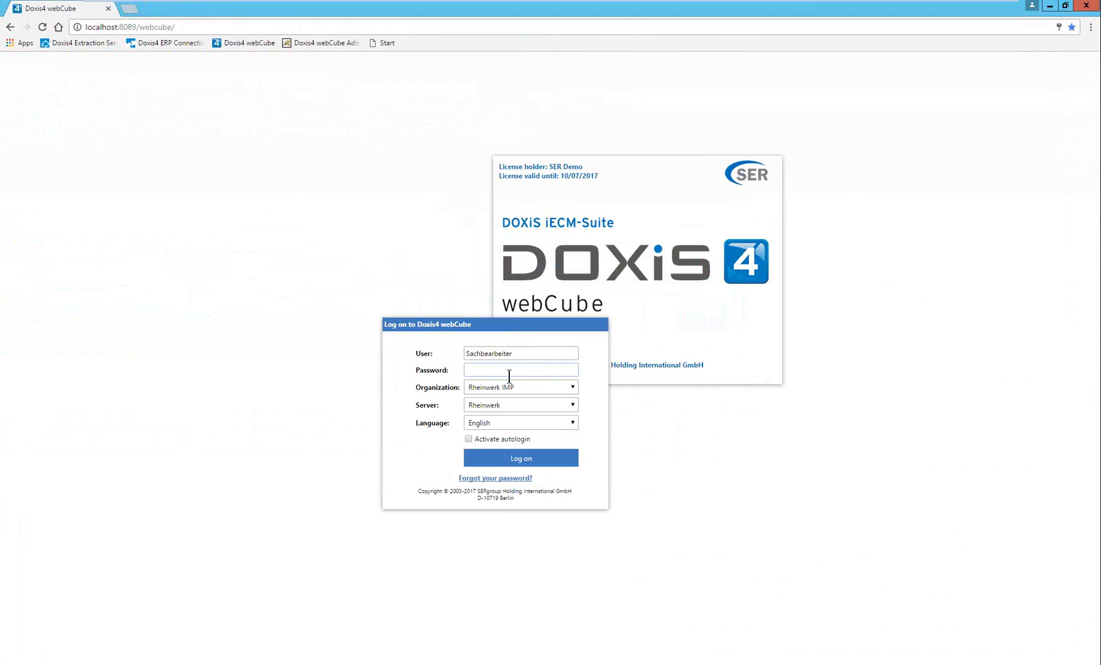
type("2")
key("ctrl+a")
key("Tab")
key("ctrl+v")
key("Return")
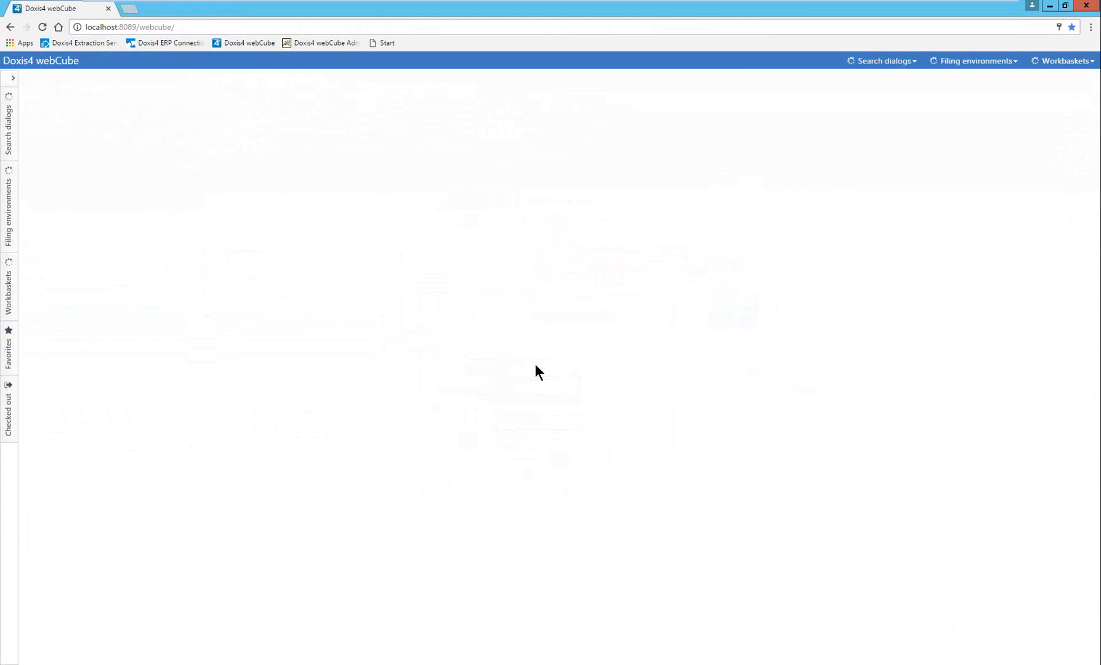
Open the review task for process 000051/17 from the second clerk's workbasket and complete it as reviewed.
left_click(851, 64)
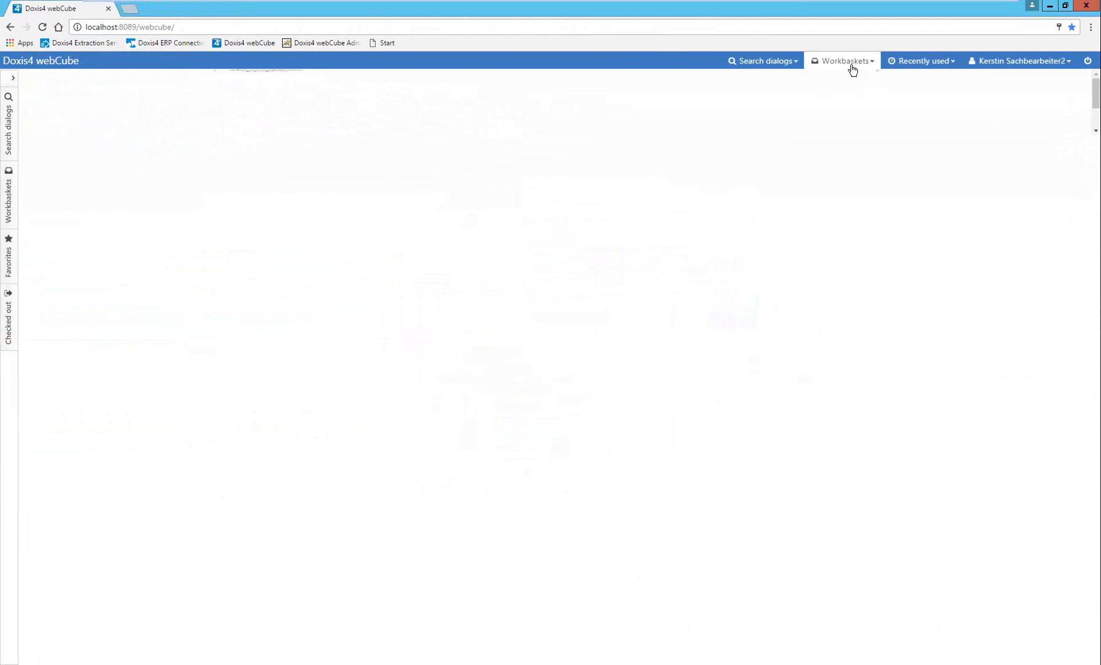
left_click(279, 107)
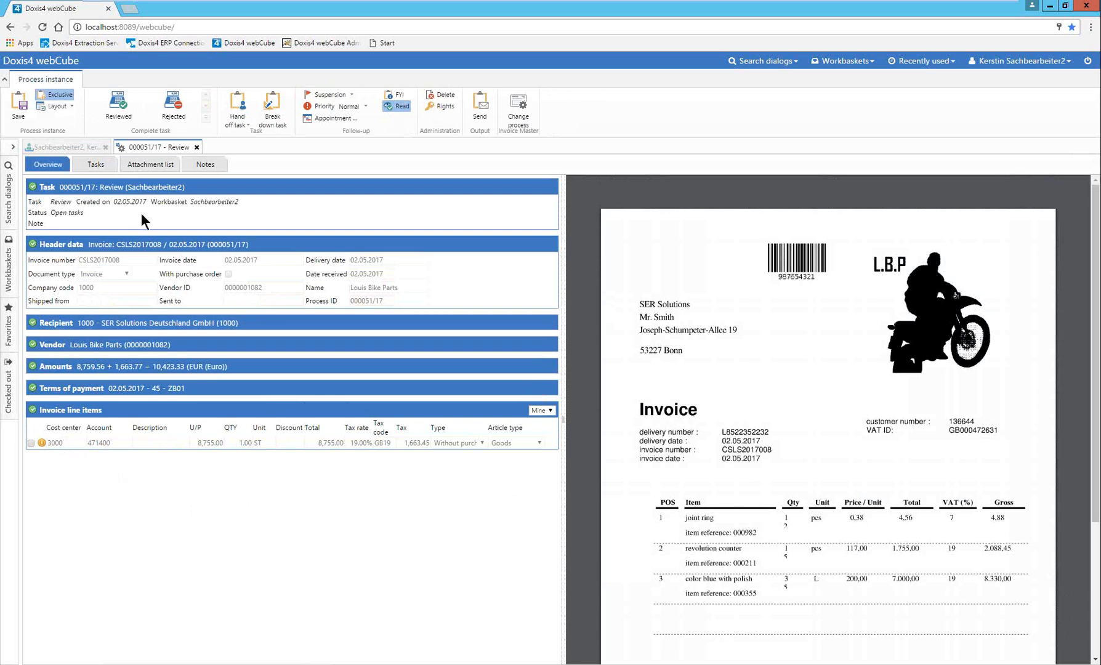
left_click(113, 110)
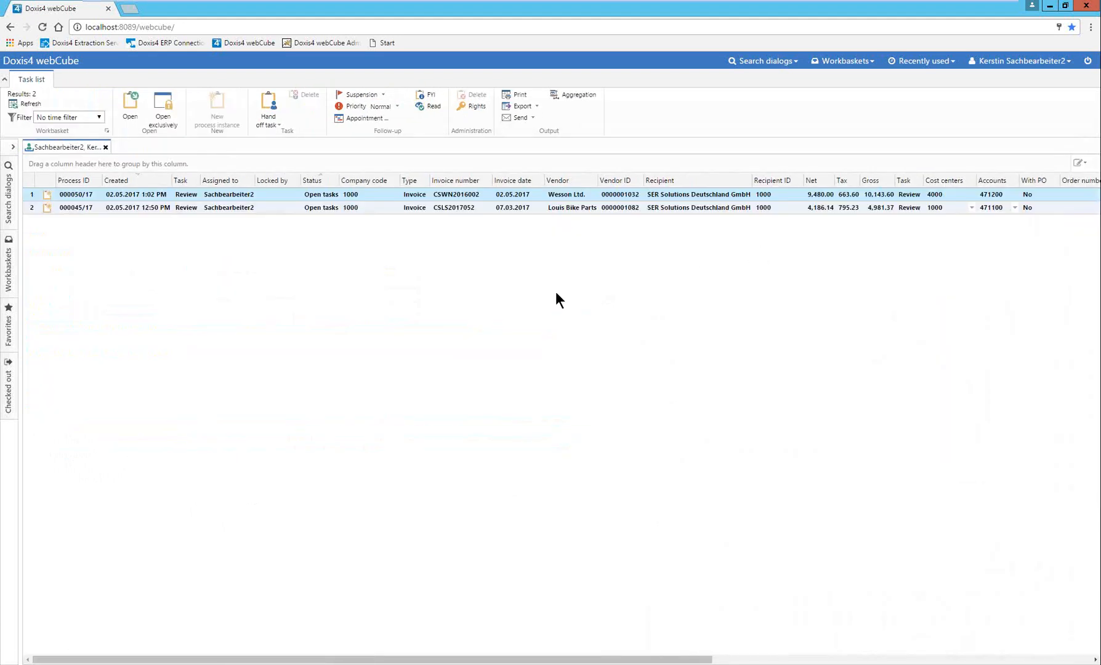
Log out of the second clerk's session and log on with the department head's user name and account password.
left_click(1087, 63)
left_click(538, 378)
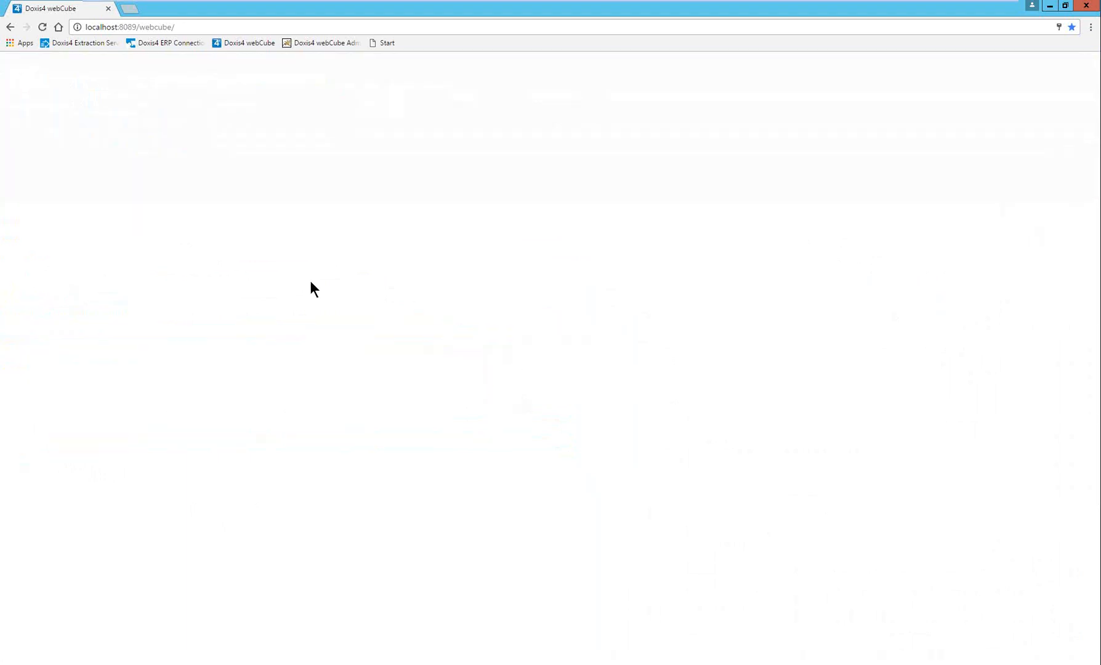
type("Abteilungs")
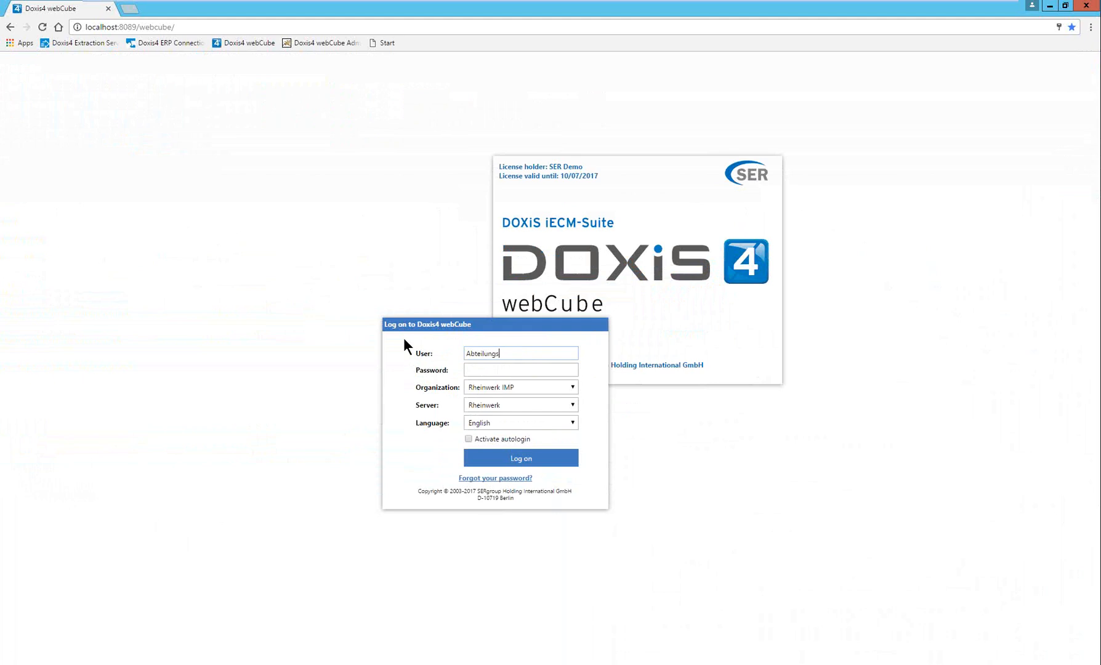
type("leiter")
key("ctrl+a")
key("Tab")
key("ctrl+v")
key("Return")
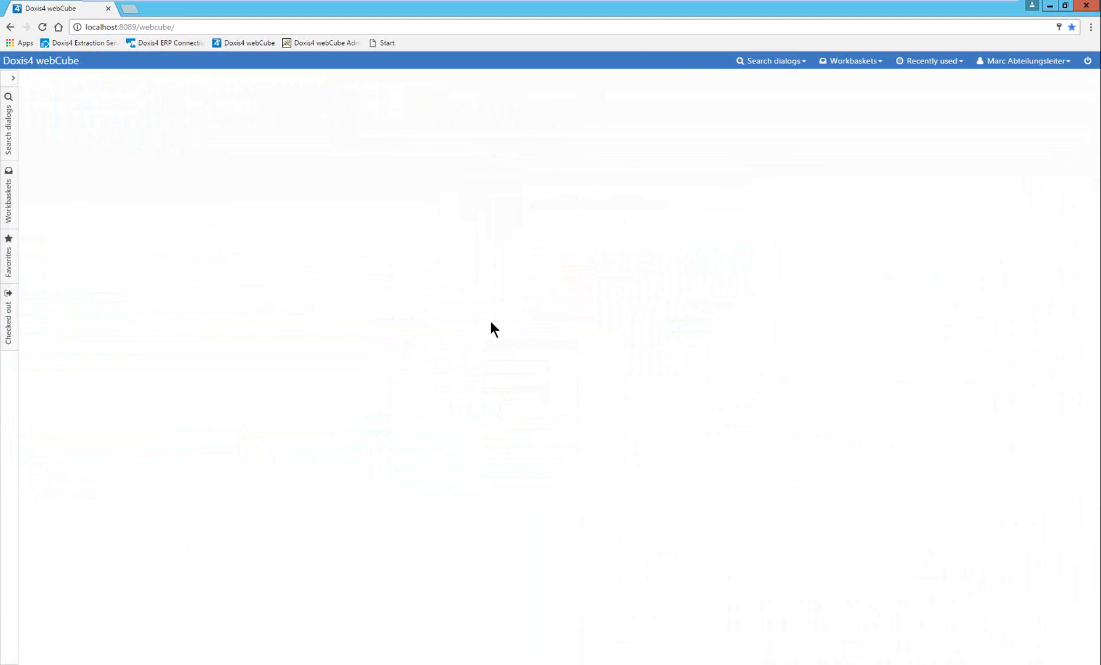
Approve the invoice of process 000051/17 from the department head's personal workbasket after checking its notes.
left_click(865, 62)
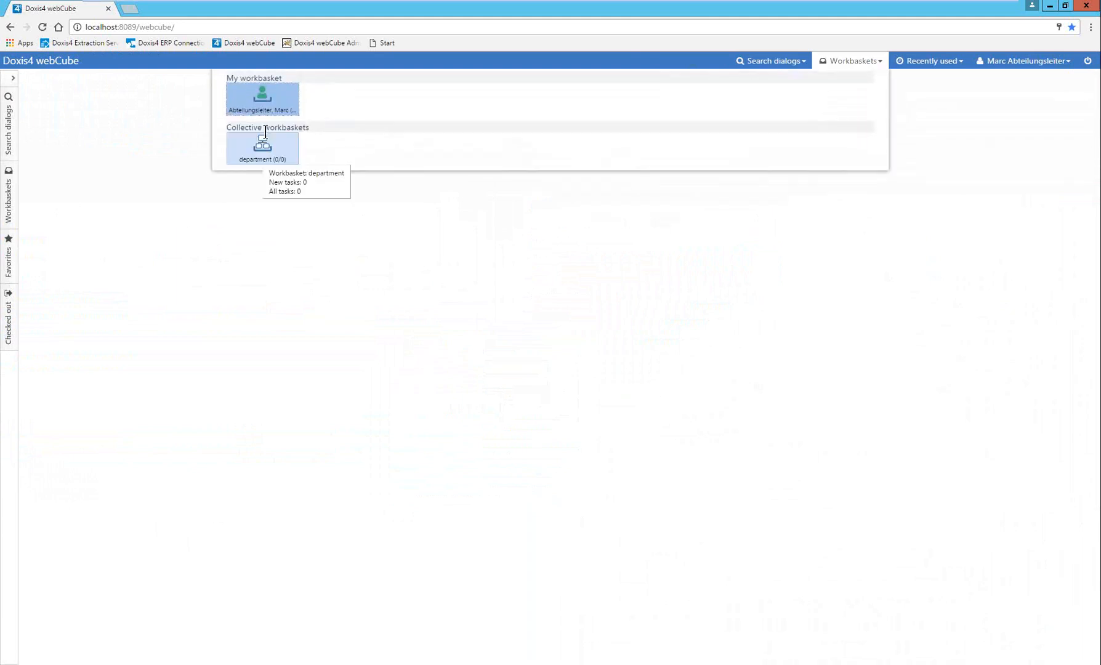
left_click(263, 97)
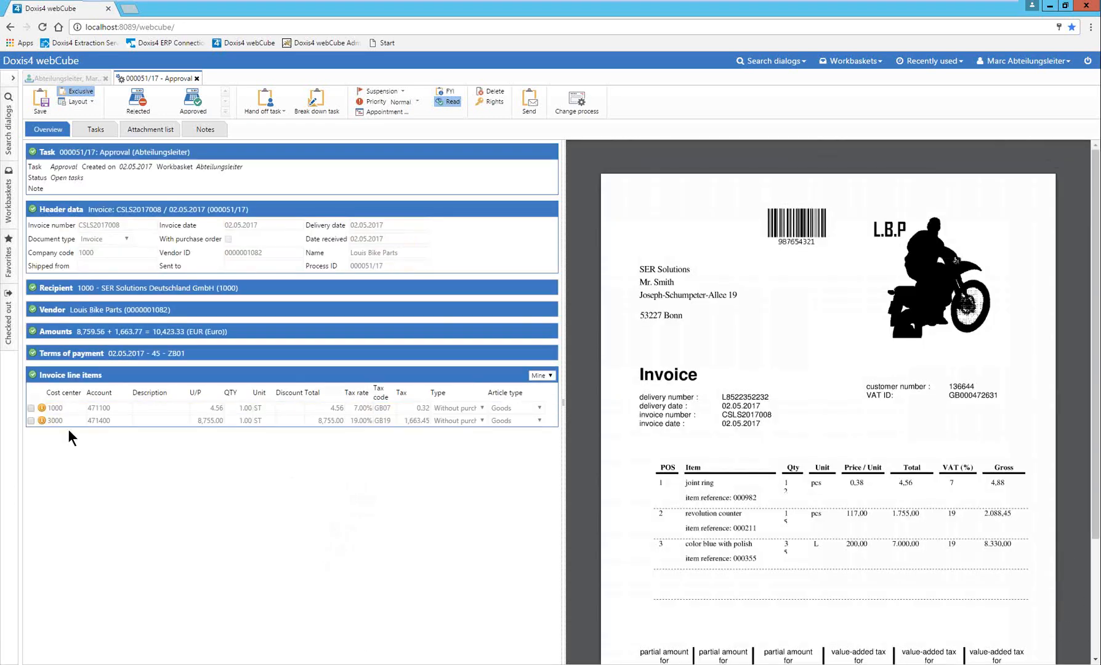
left_click(204, 131)
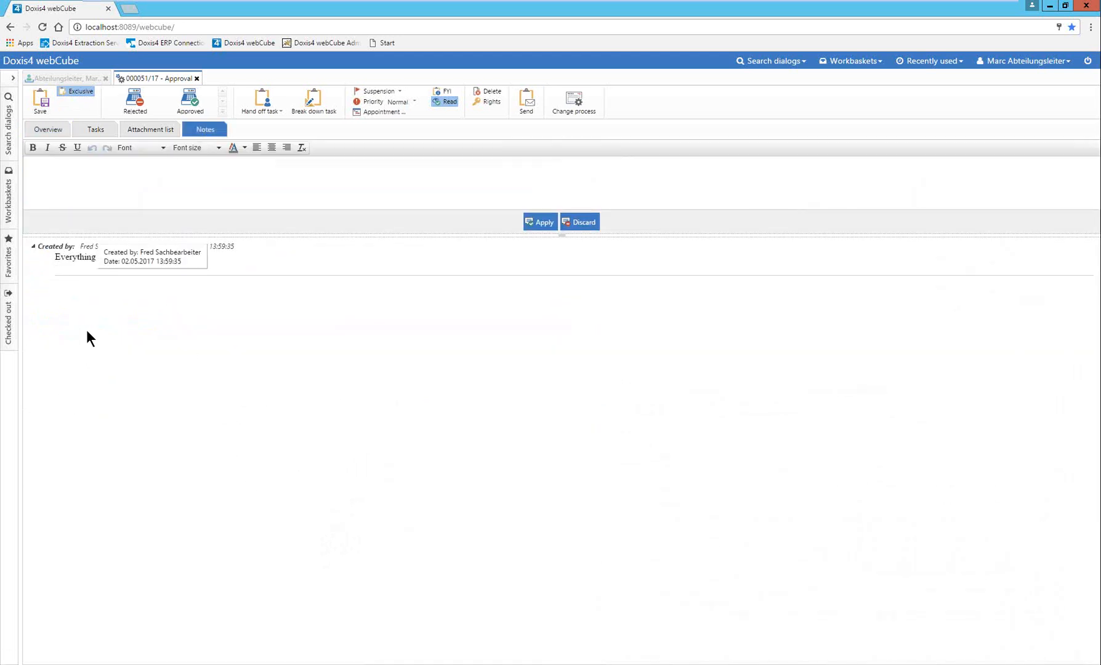
left_click(48, 130)
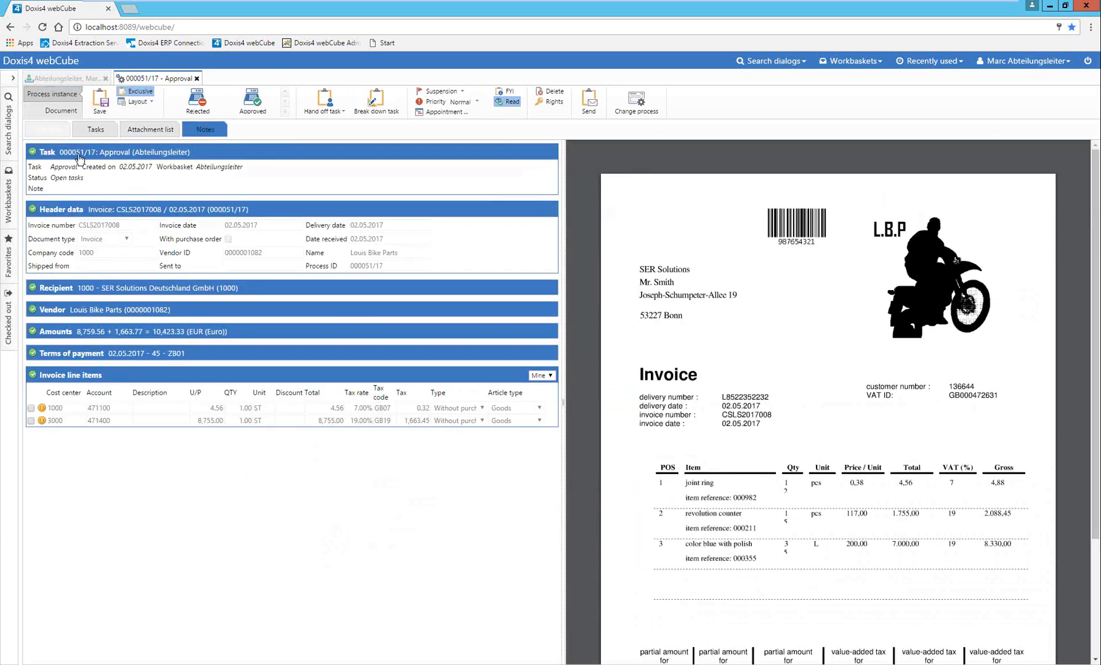
left_click(240, 110)
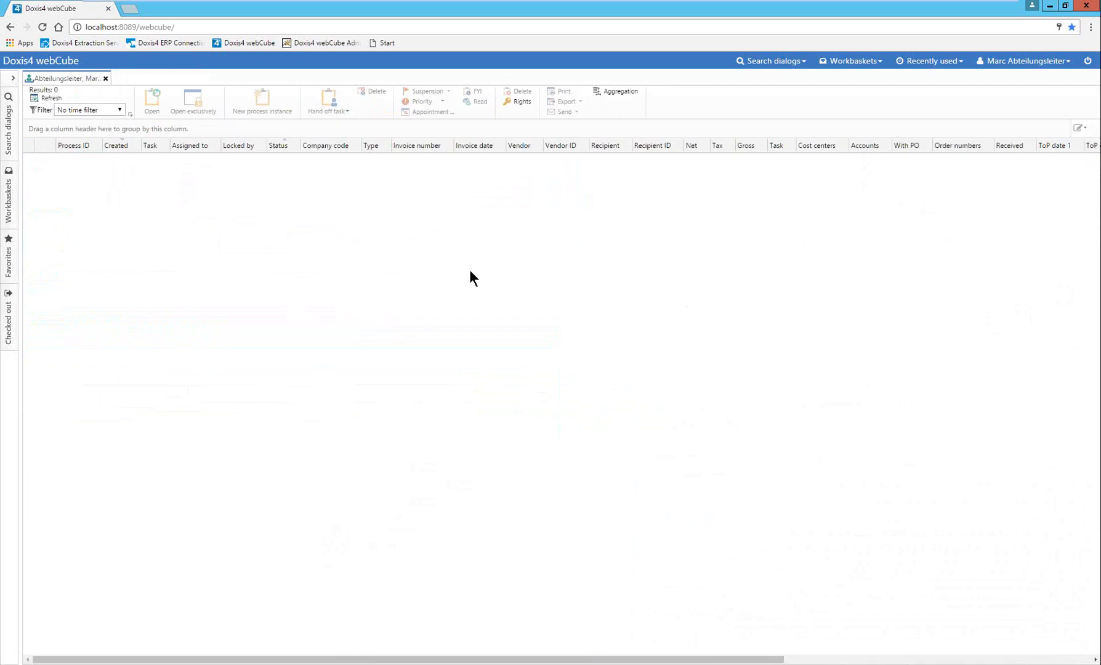
Log out of the department head's session and log on with the accountant's user name and account password.
left_click(1087, 60)
left_click(533, 378)
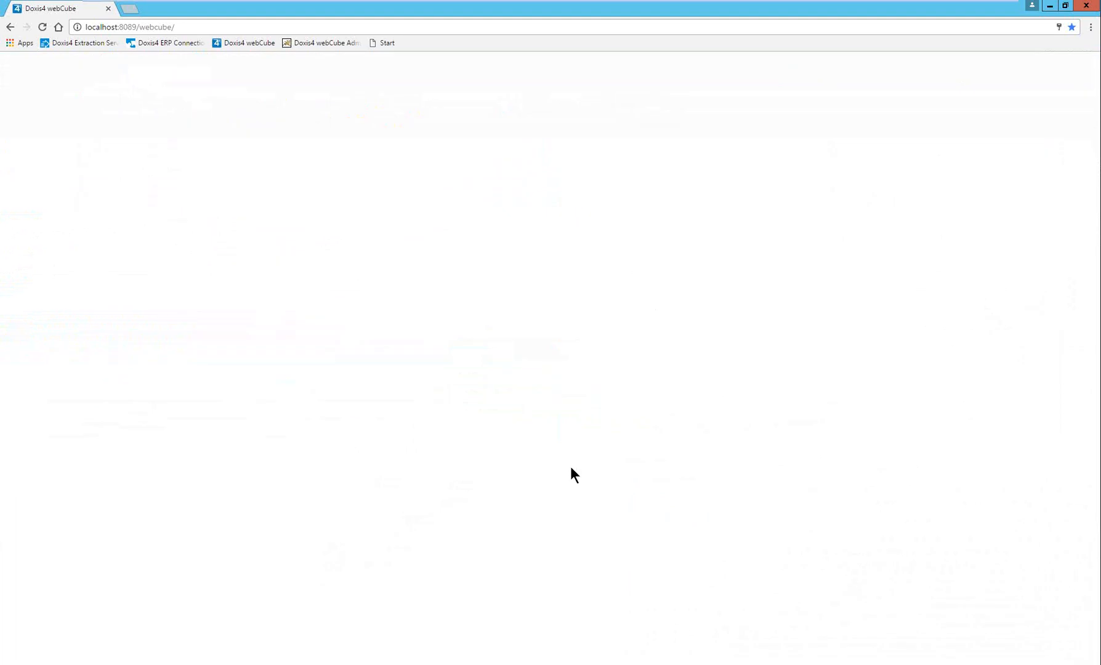
left_click_drag(530, 353, 417, 355)
type("Buchhalter>")
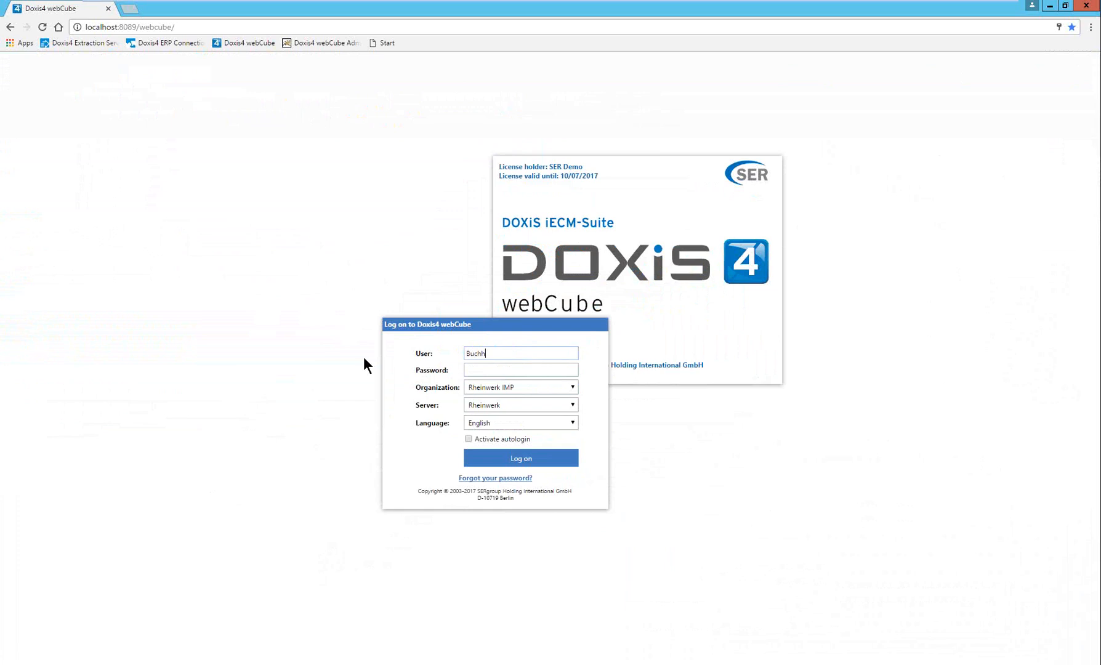
key("ctrl+a")
left_click(510, 350)
key("BackSpace")
double_click(478, 354)
key("Tab")
type("**********")
key("Return")
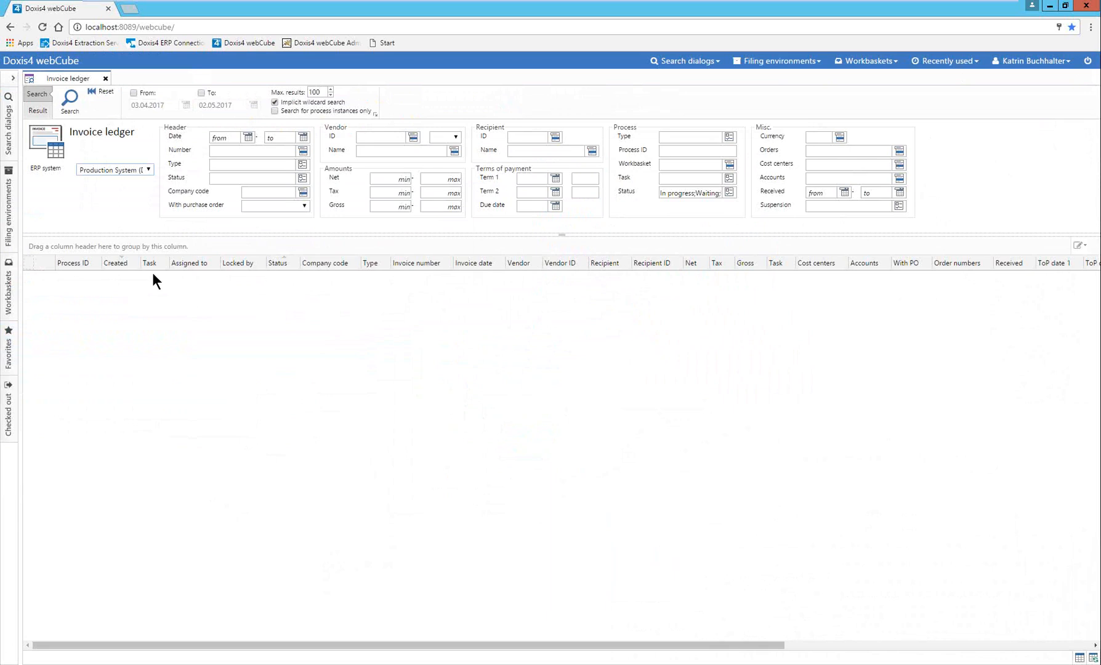
Search the invoice ledger without criteria, and narrow the search to the process ID *51/17.
left_click(70, 100)
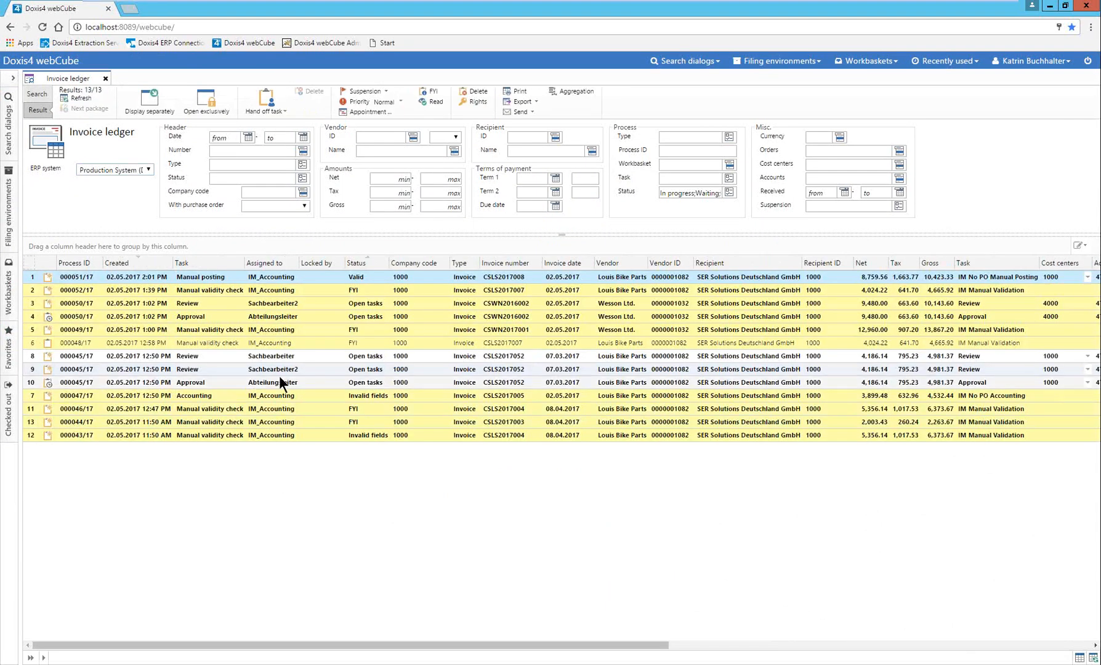
left_click(712, 151)
type("*51/17")
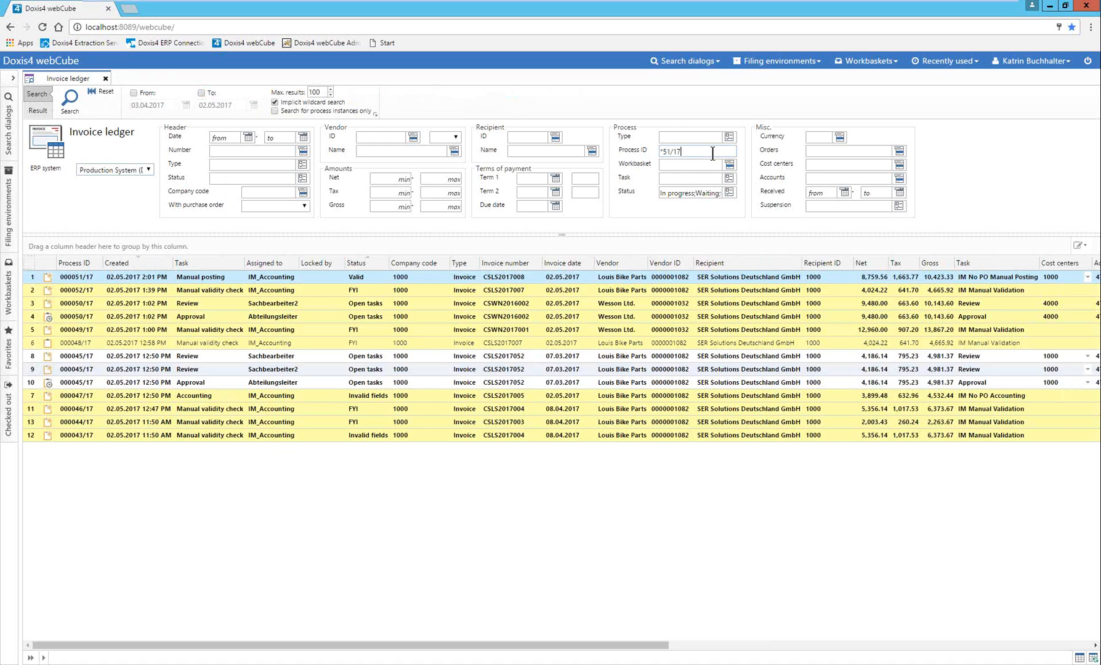
left_click(69, 97)
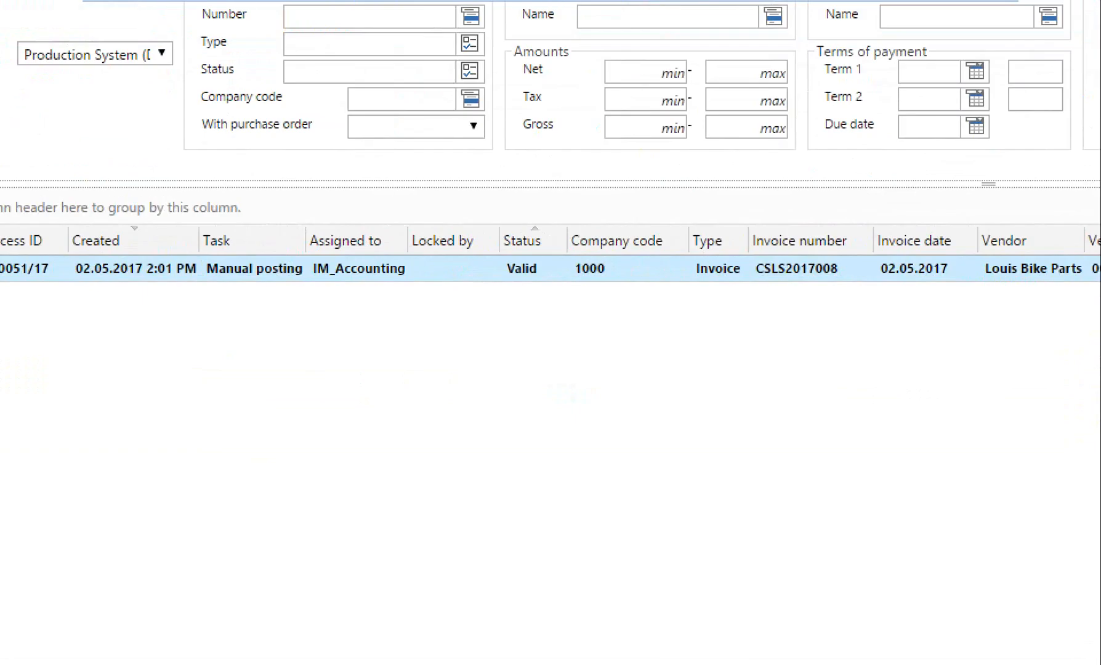
Check the review and approval decisions for both line items in process 000051/17's manual posting task, and mark the invoice as posted.
left_click_drag(297, 285, 375, 284)
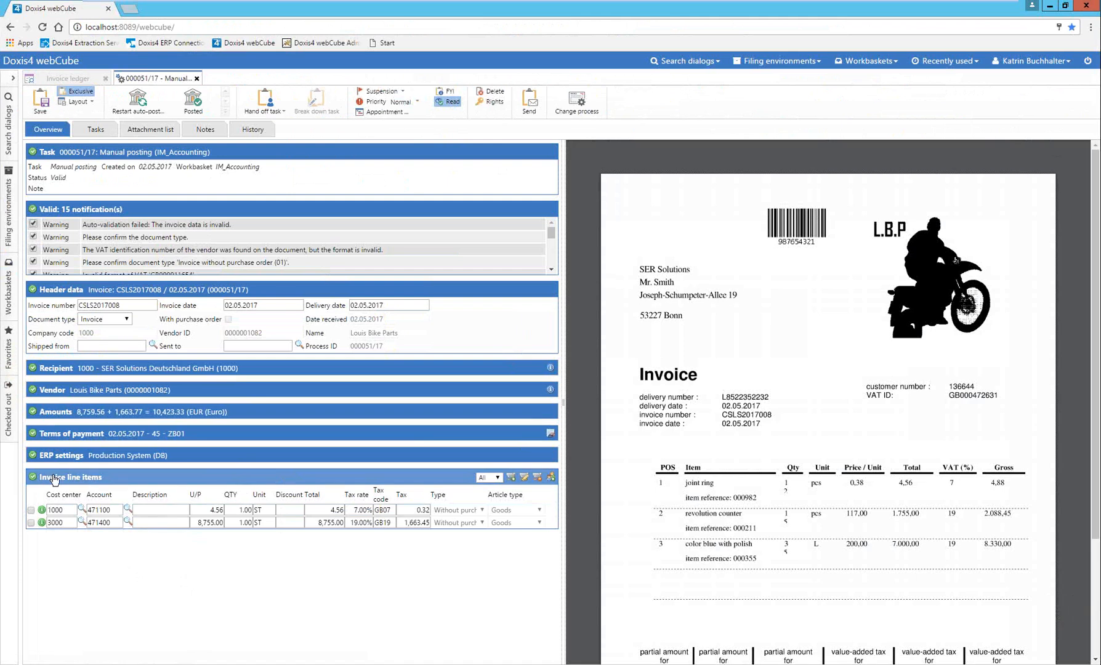
left_click(41, 509)
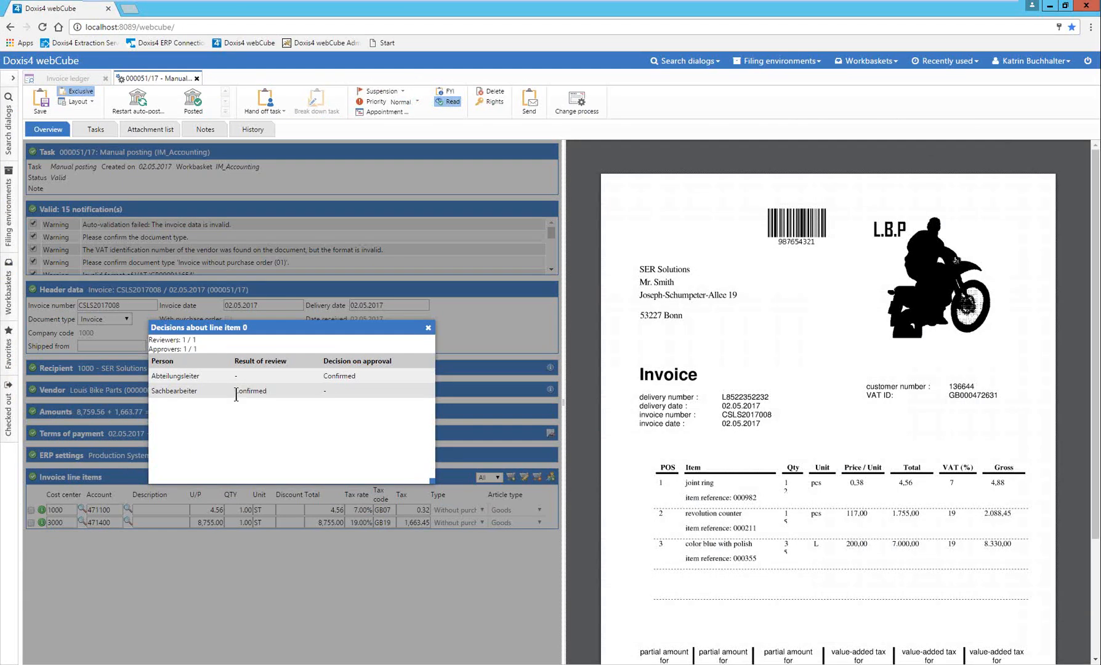
left_click(428, 327)
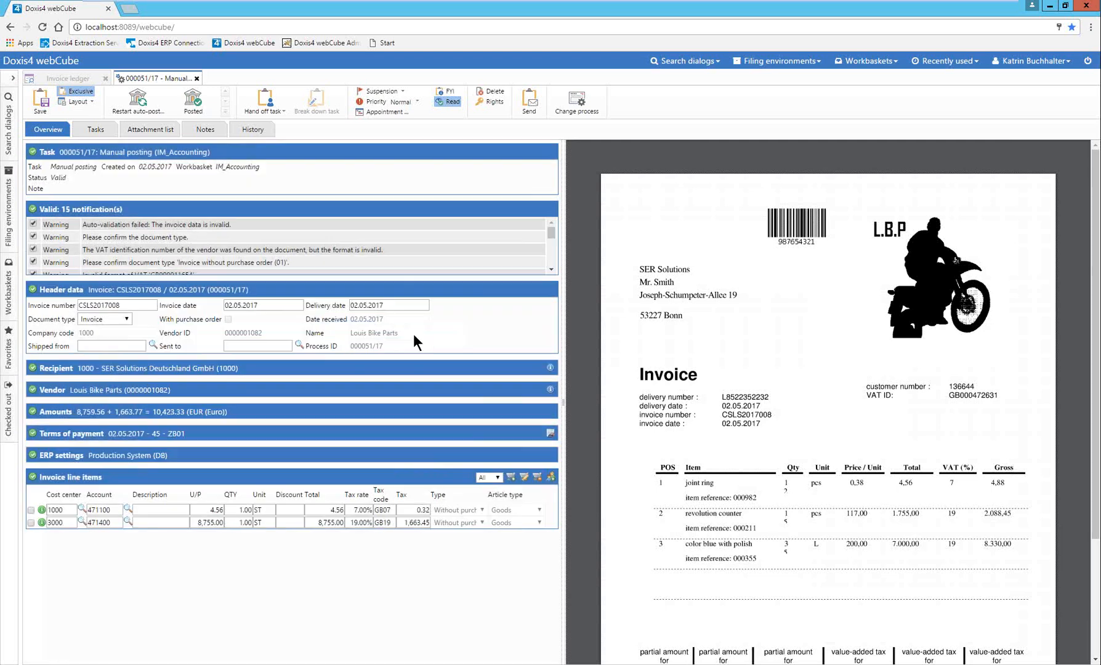
left_click(42, 522)
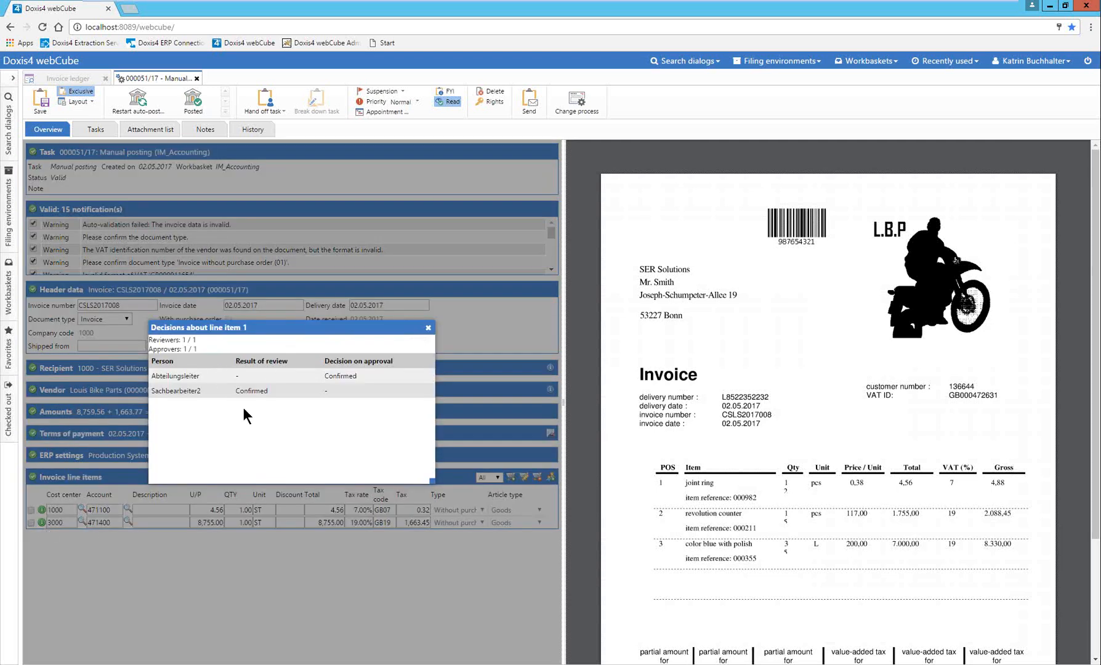
left_click(427, 328)
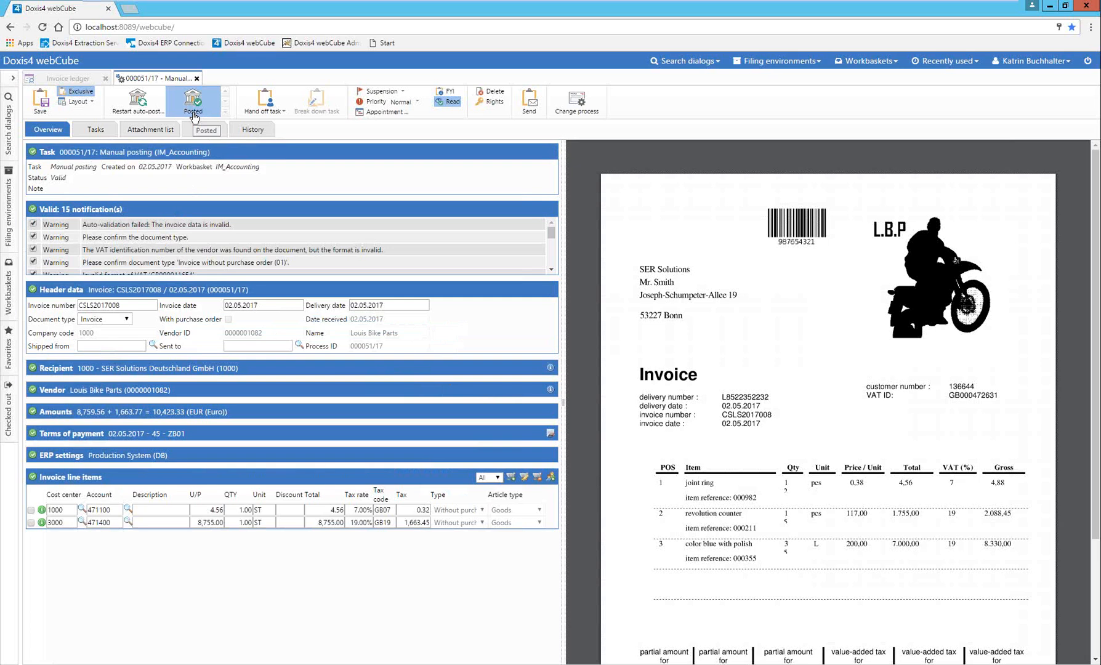
left_click(191, 102)
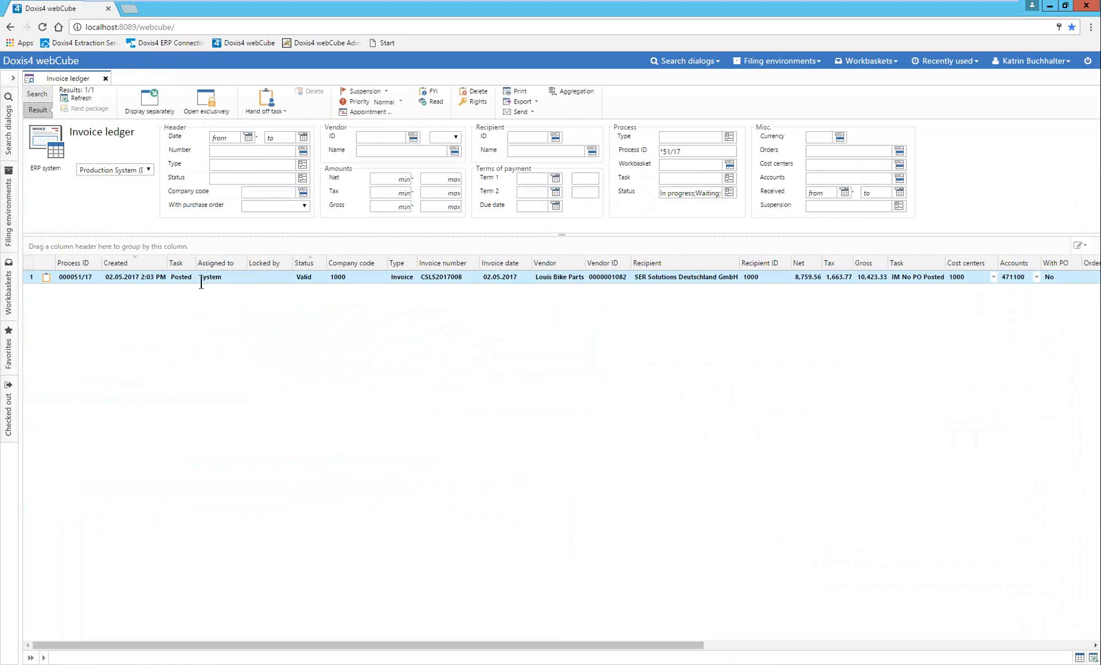
Clear the process ID criterion and rerun the invoice ledger search without it.
left_click_drag(689, 154, 639, 154)
left_click(70, 103)
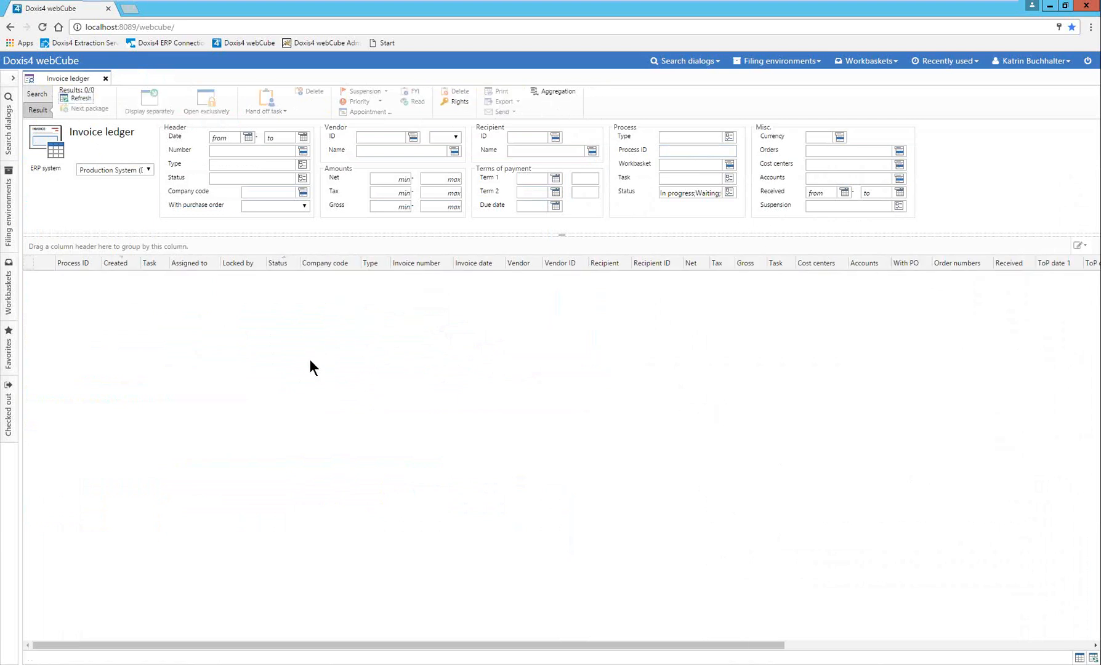
left_click(39, 95)
left_click(69, 100)
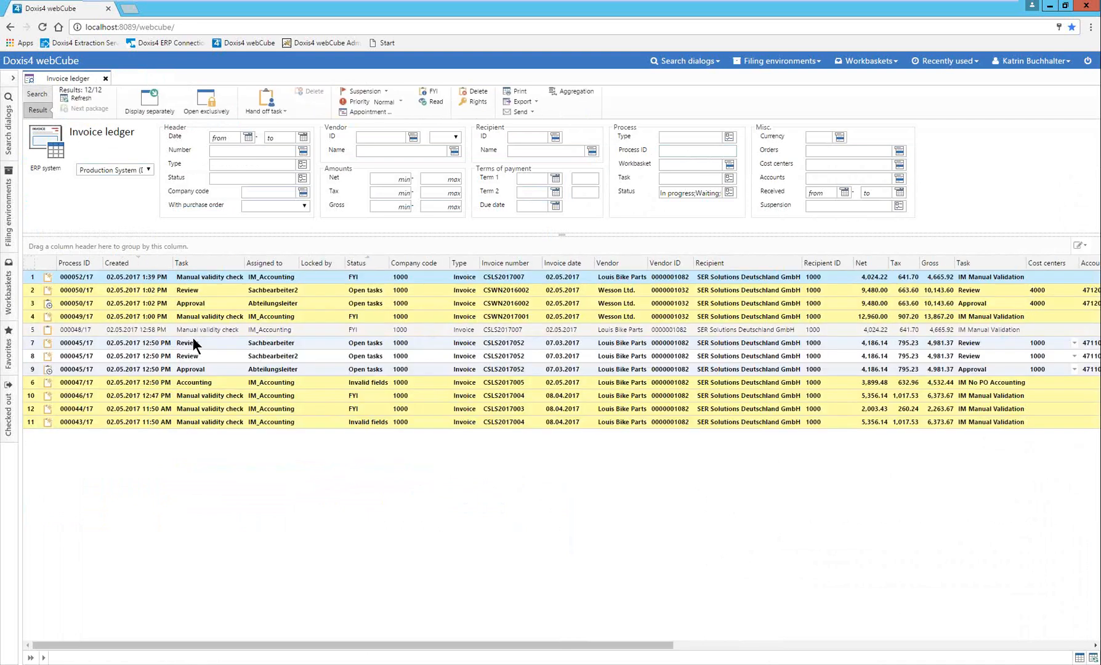
Open the review task of process 000050/17 from the invoice ledger and view its attachment list.
left_click(254, 302)
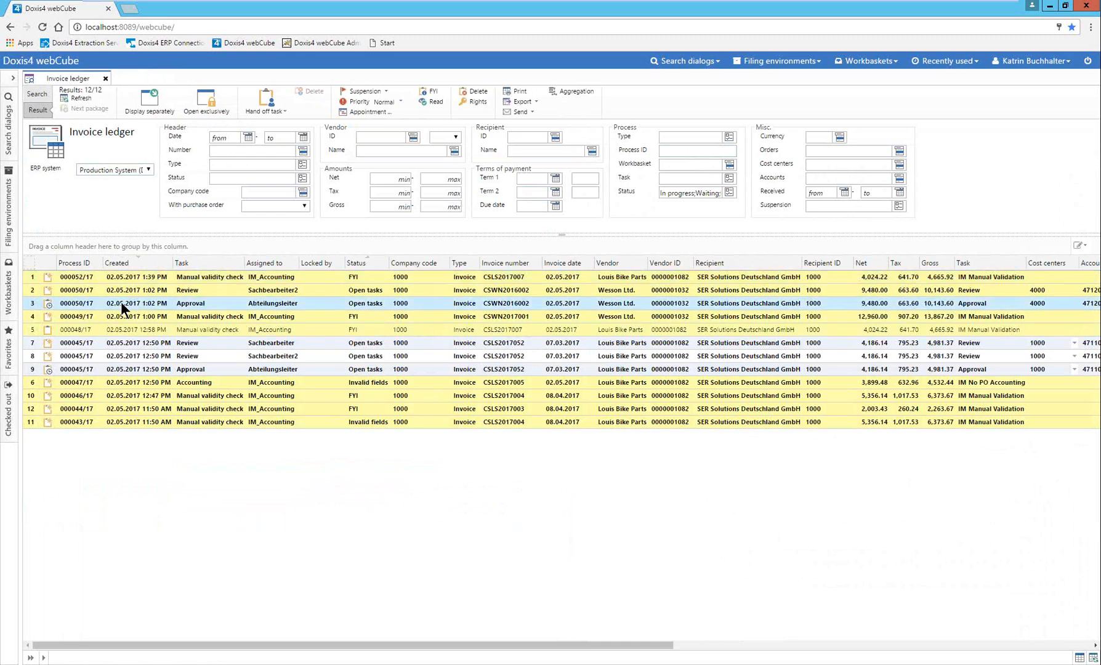
left_click(143, 291)
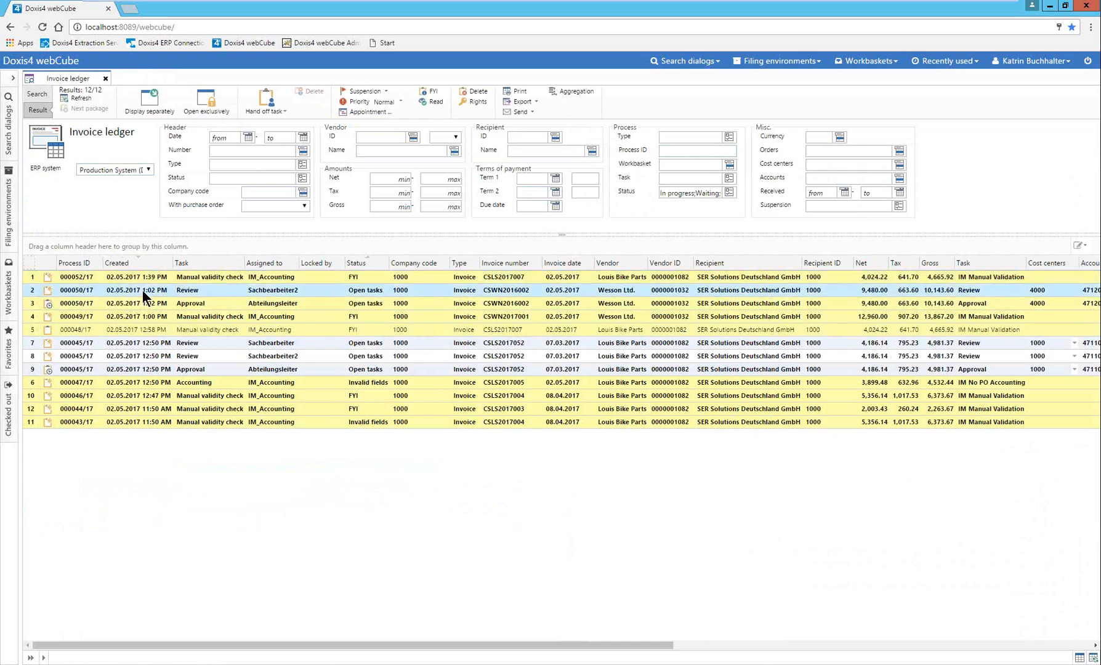
key("Return")
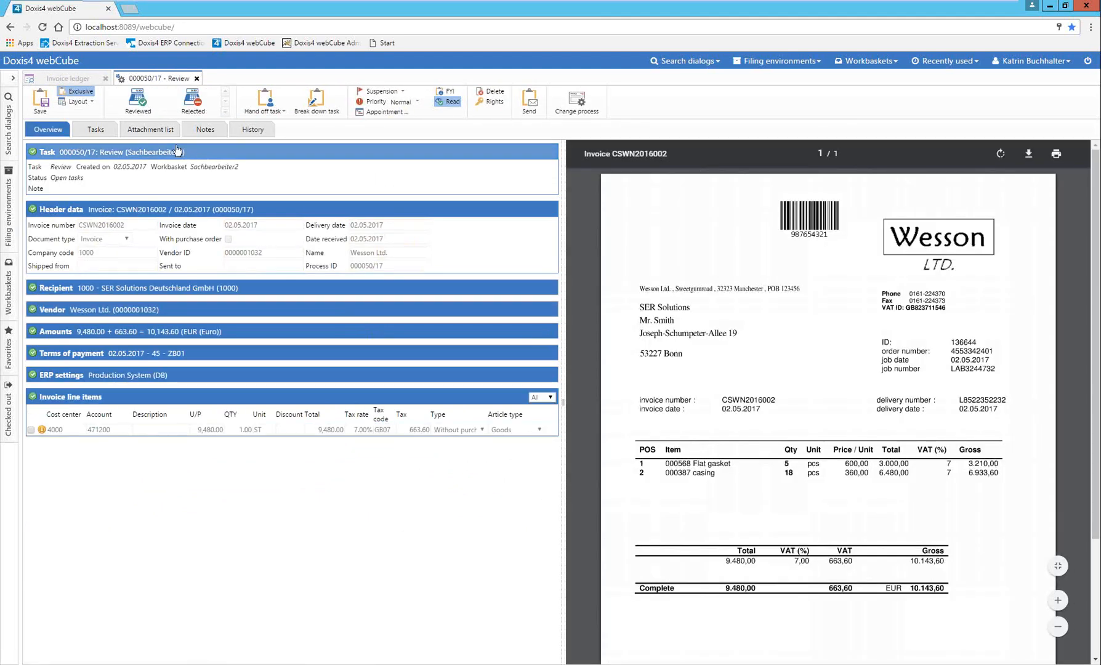
left_click(147, 130)
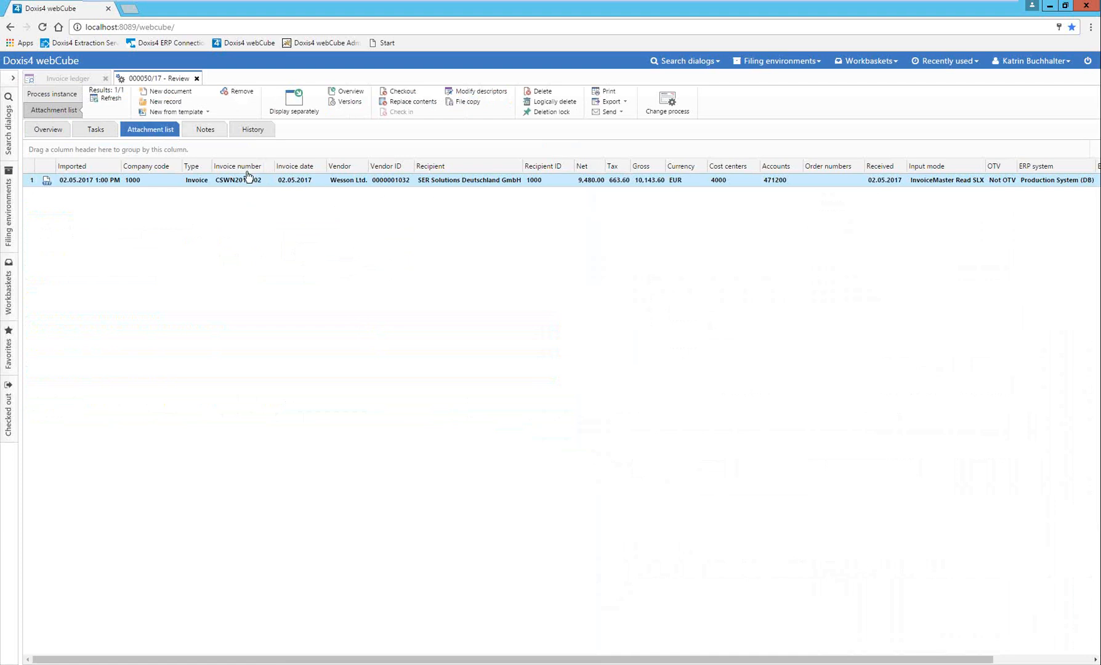
Open a new invoice attachment form and discard it, and view the process history before closing the task.
left_click(177, 92)
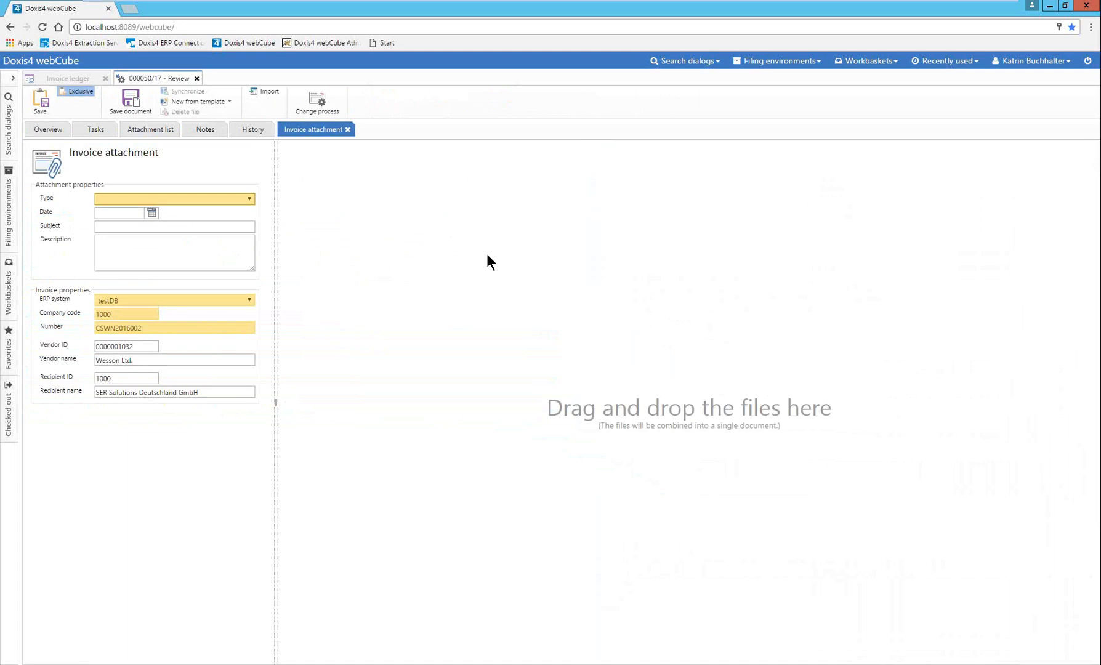
left_click(347, 129)
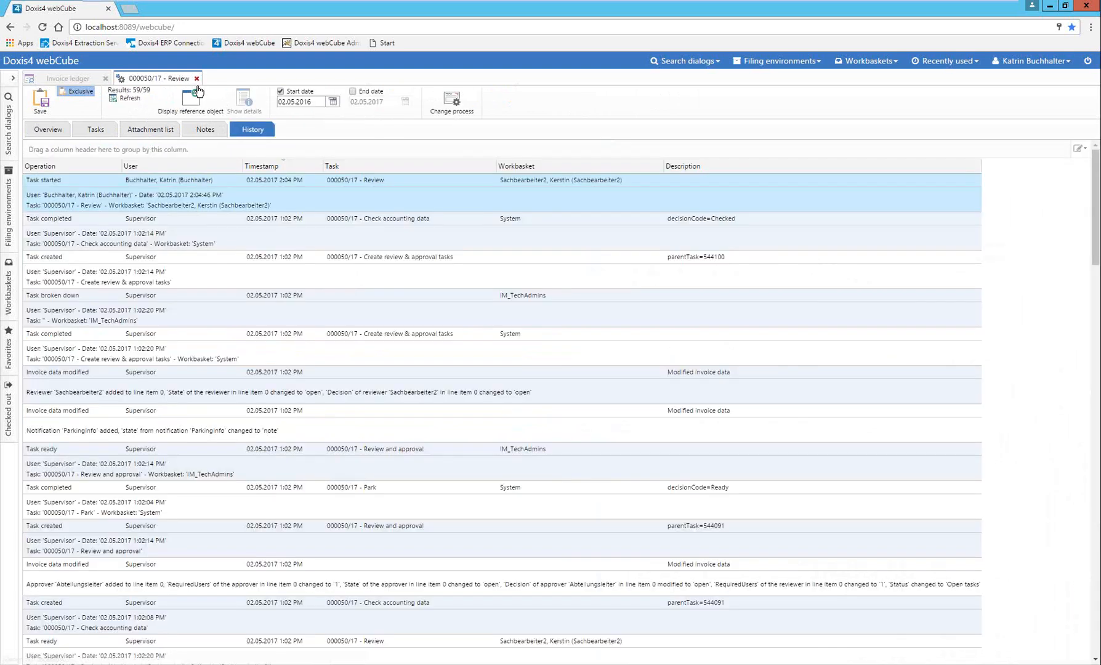
left_click(196, 78)
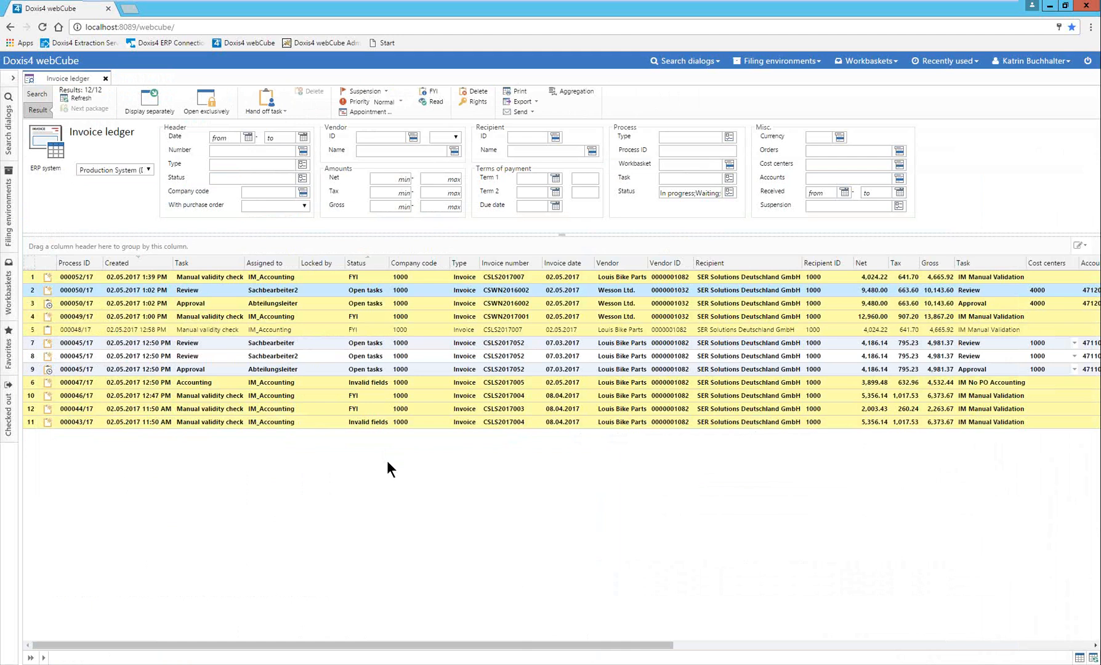
Switch to the PowerPoint presentation showing the process overview for invoices without purchase order.
left_click(580, 664)
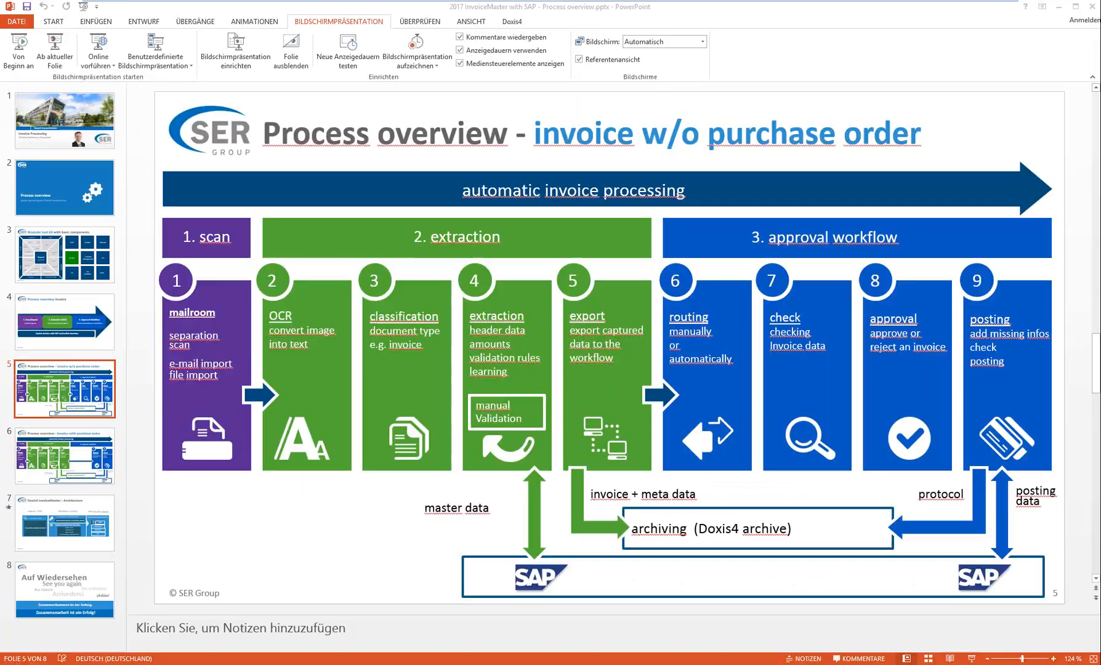